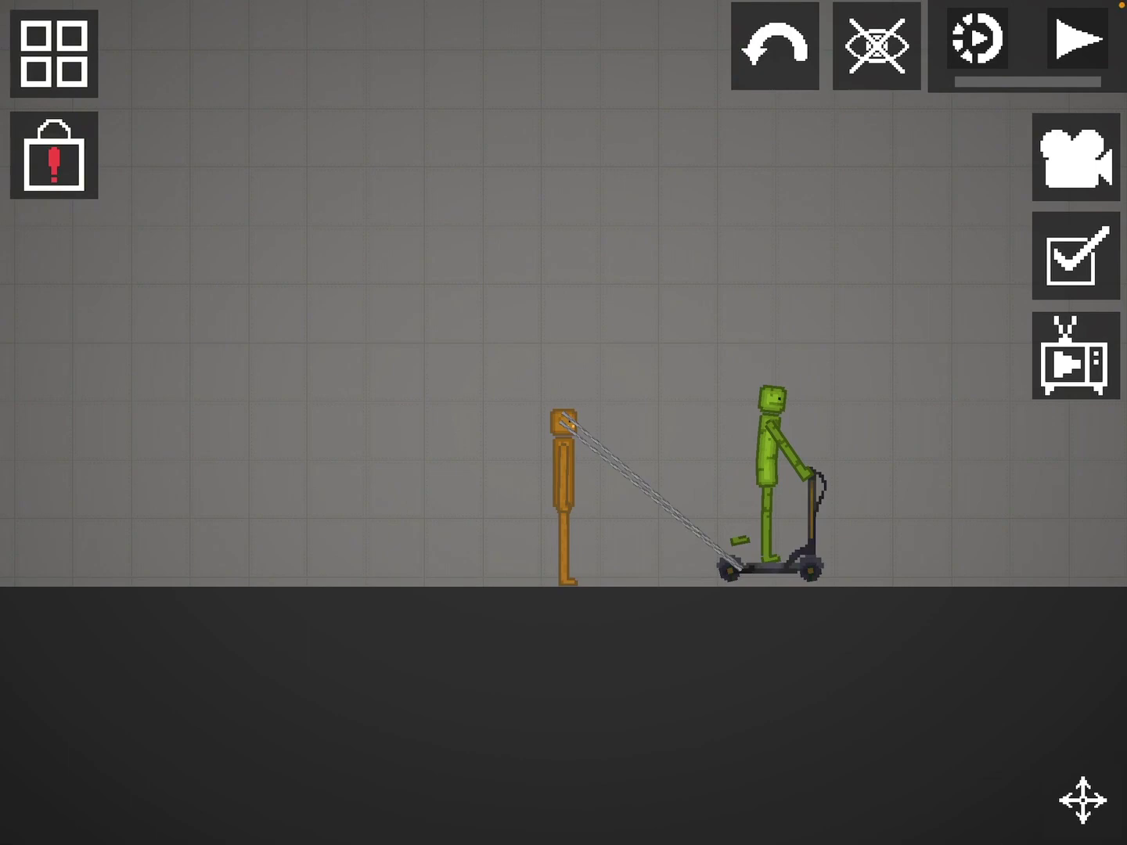
Run the simulation so the scooter crashes and leaves the roped orange ragdoll on flat ground
left_click(1078, 41)
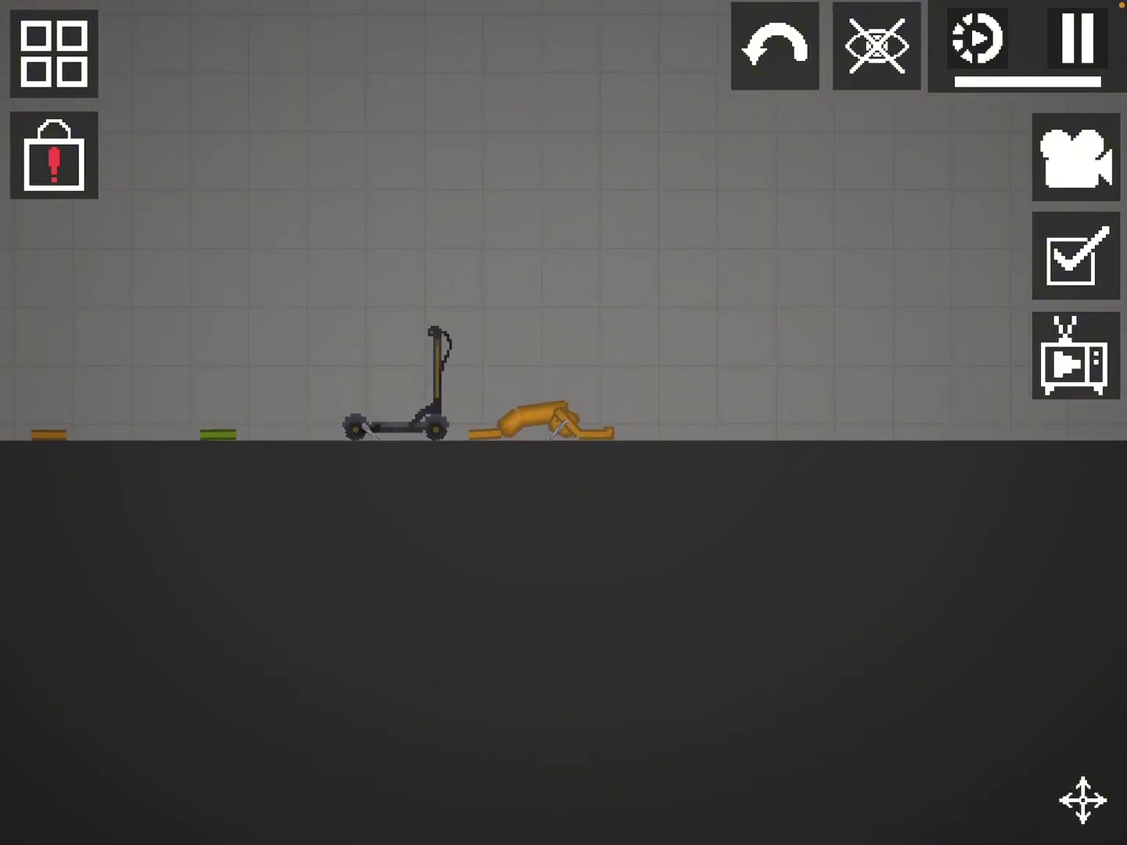
Dismiss the scooter's context menu and toggle the eye button to show bare floor
right_click(414, 414)
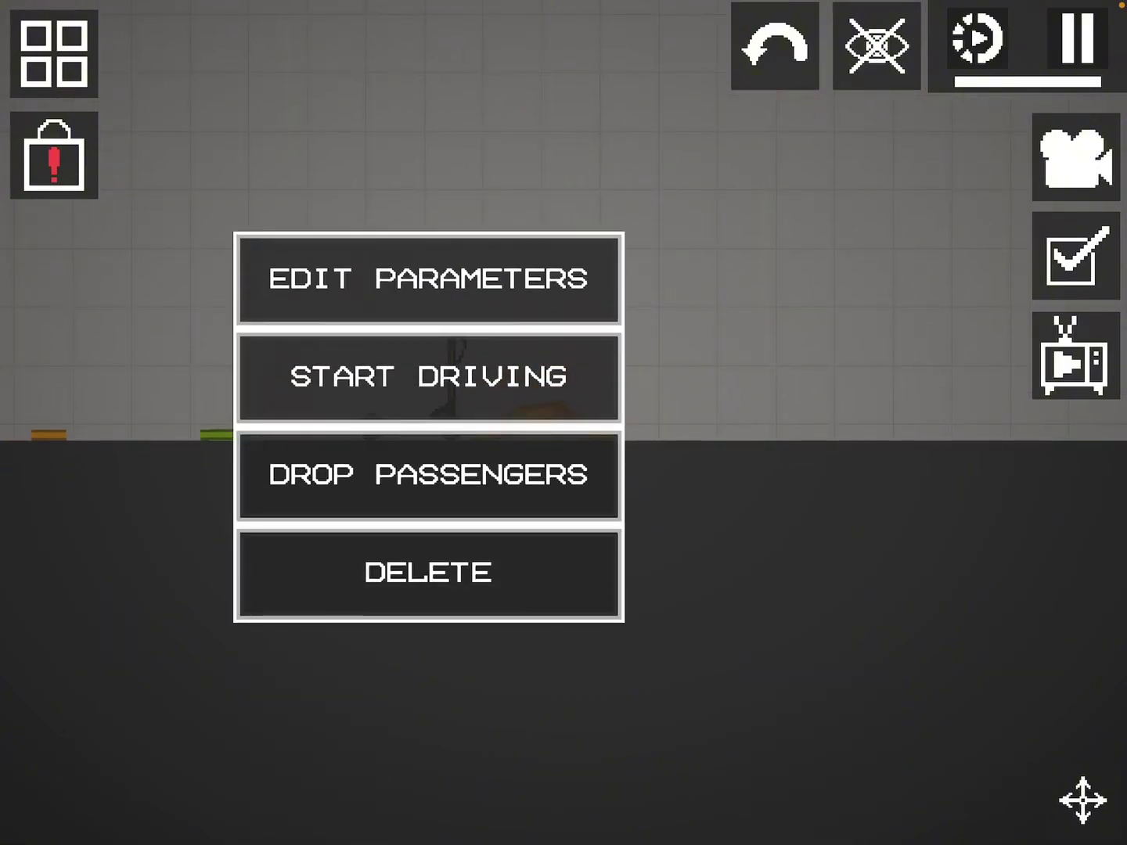
scroll(429, 427, "down", 3)
scroll(428, 426, "down", 2)
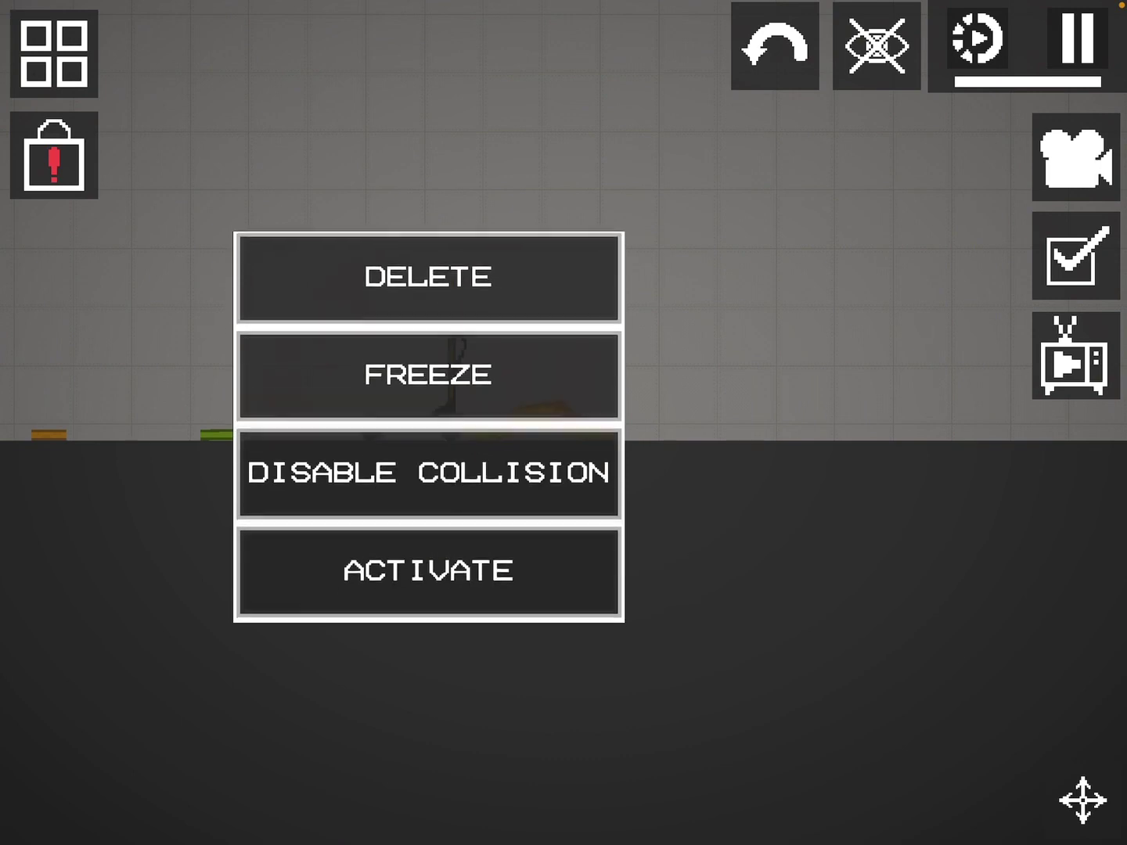
scroll(429, 427, "down", 2)
left_click(704, 617)
scroll(563, 423, "down", 5)
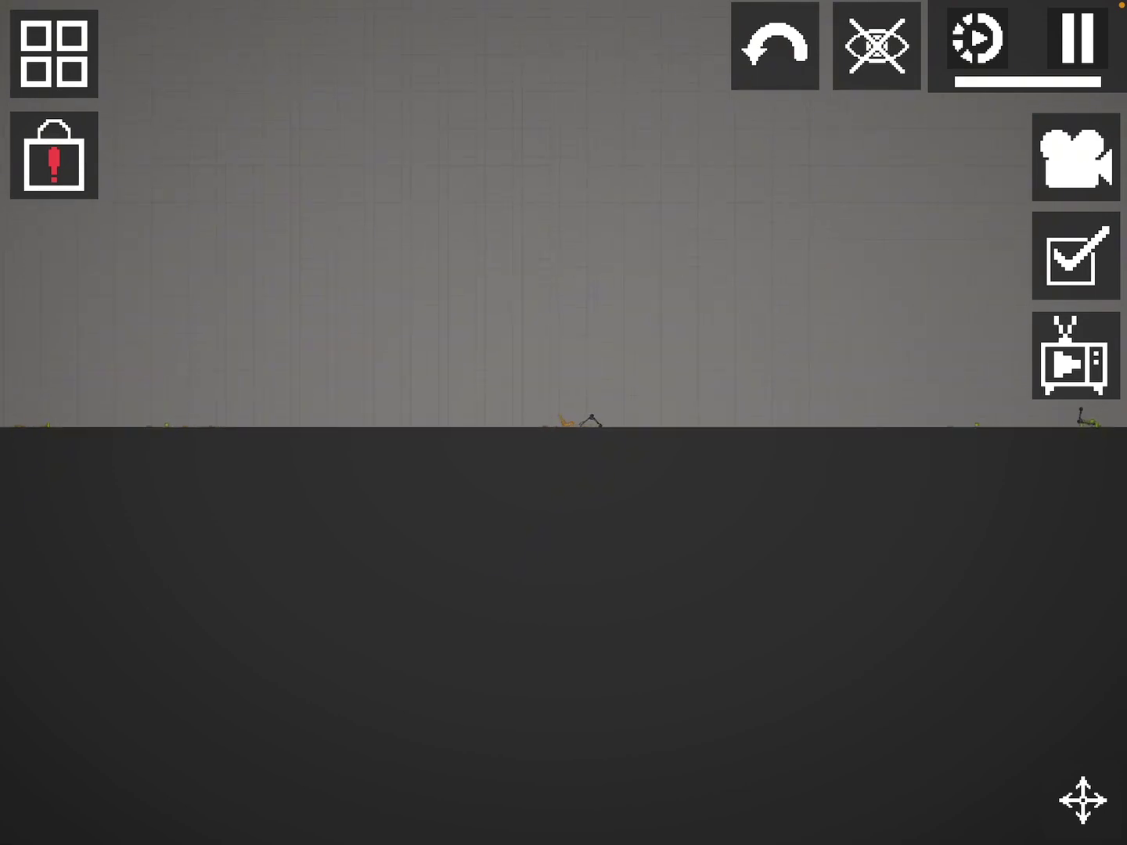
left_click(876, 46)
scroll(564, 422, "up", 5)
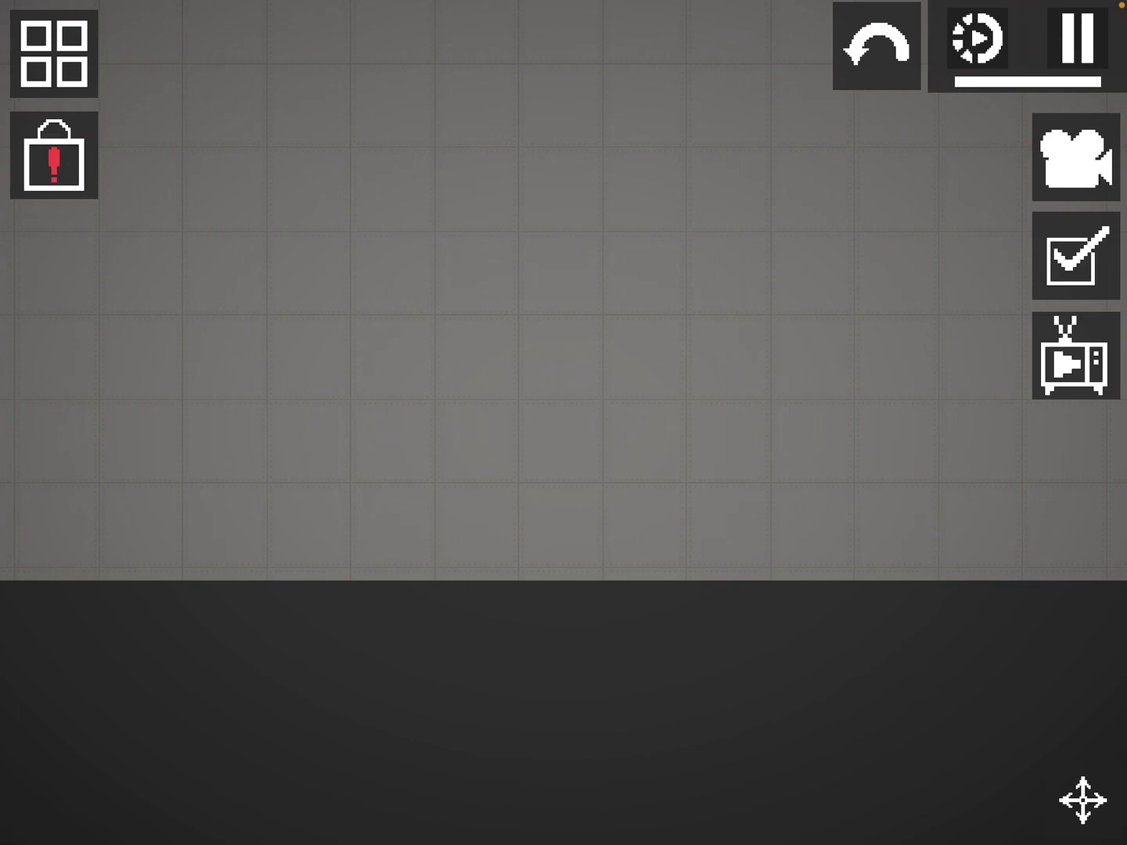
Choose a rope from the rope and cable items to hang the pumpkin ragdoll
left_click(54, 53)
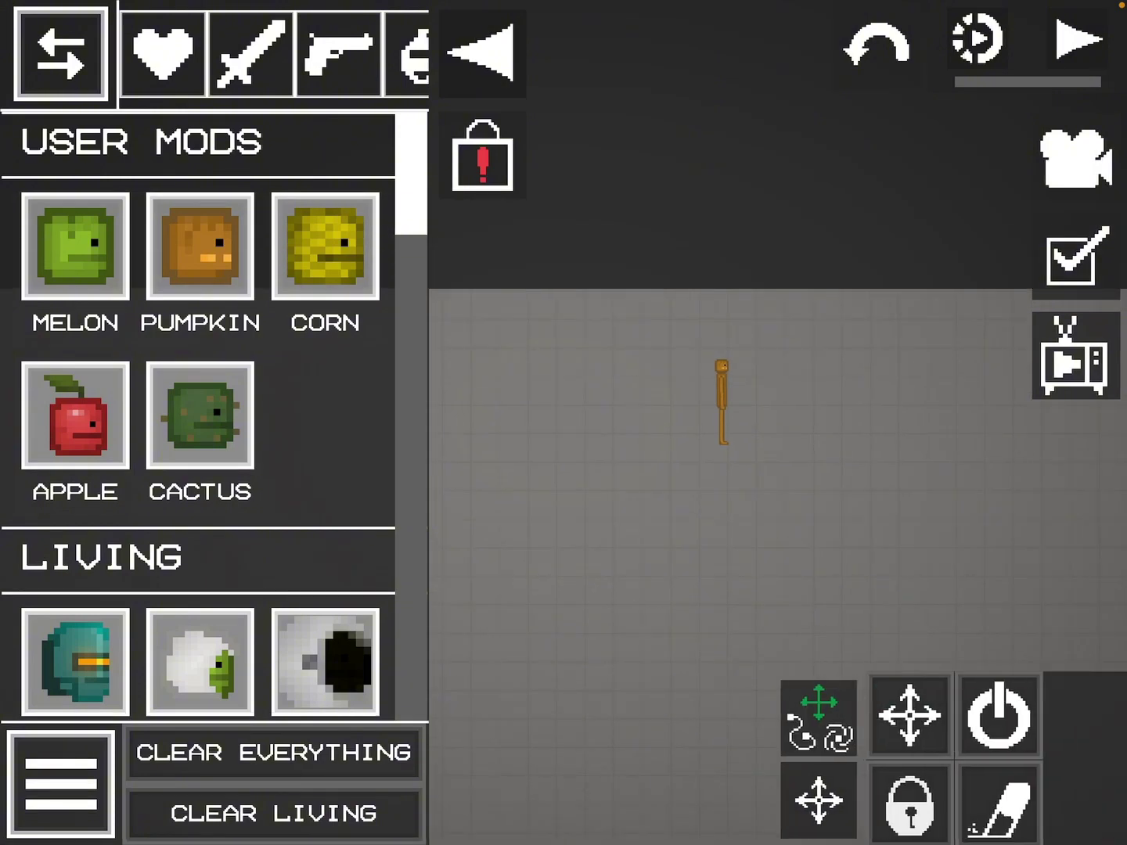
left_click(819, 718)
left_click(910, 714)
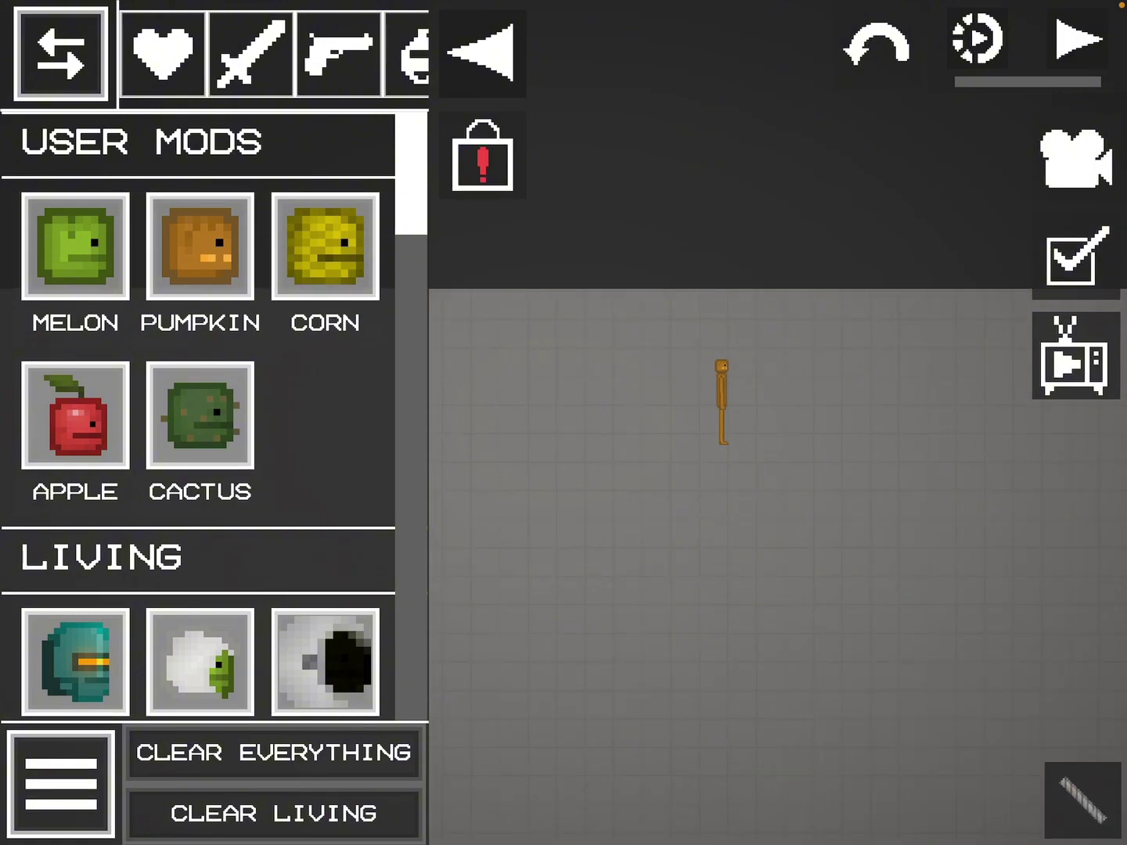
scroll(722, 405, "up", 5)
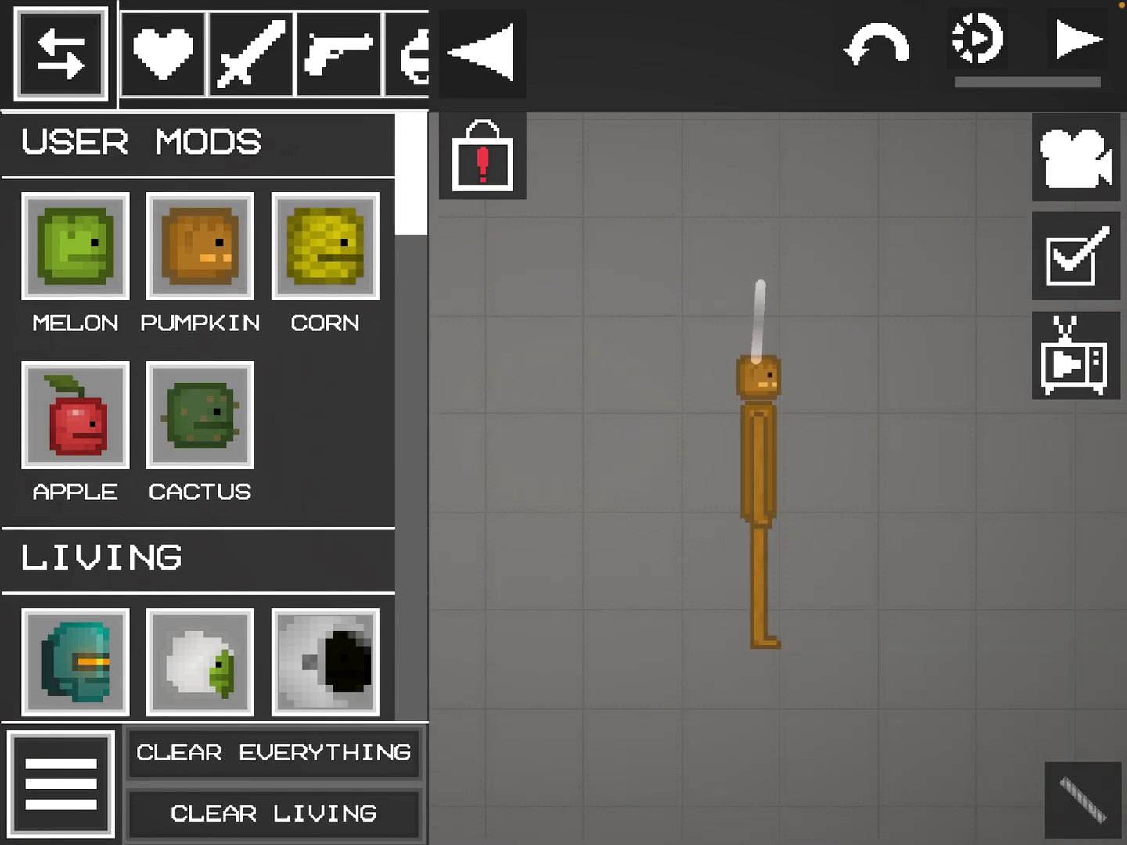
left_click(482, 52)
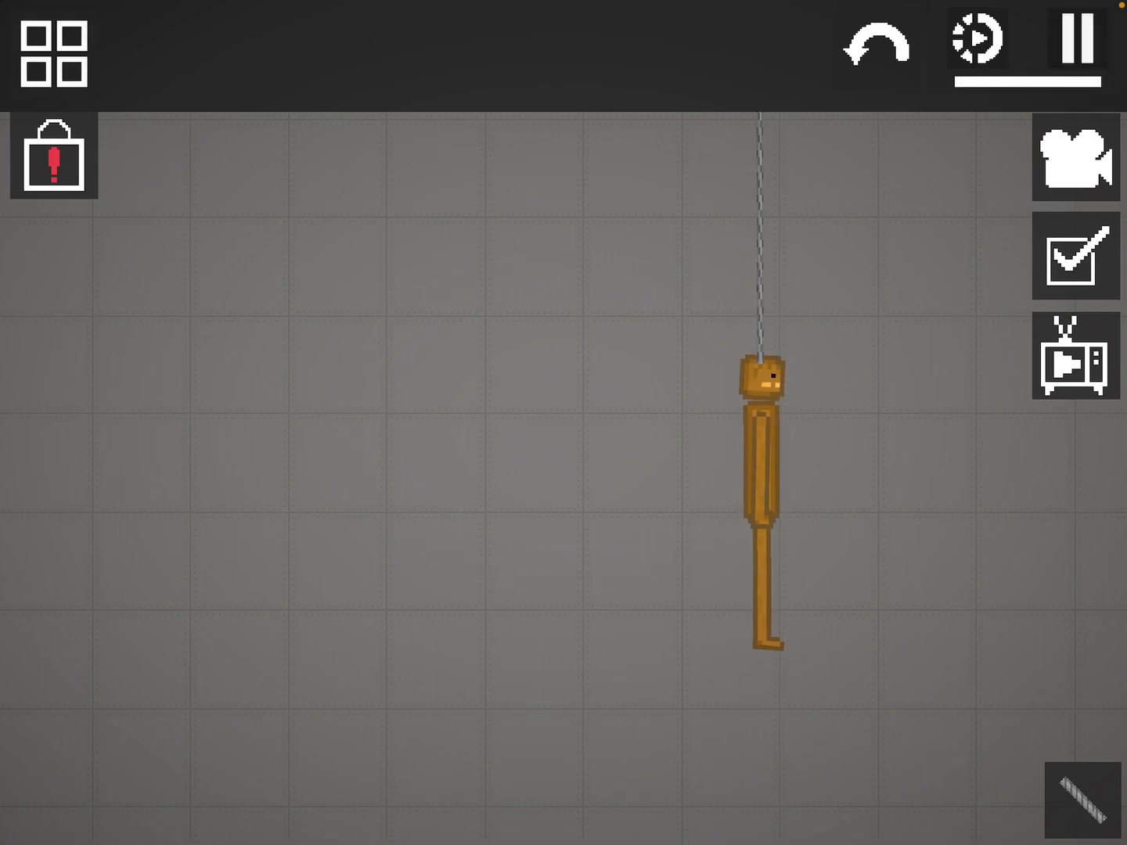
Set the hanging pumpkin ragdoll on fire with the fire tool
left_click(1082, 798)
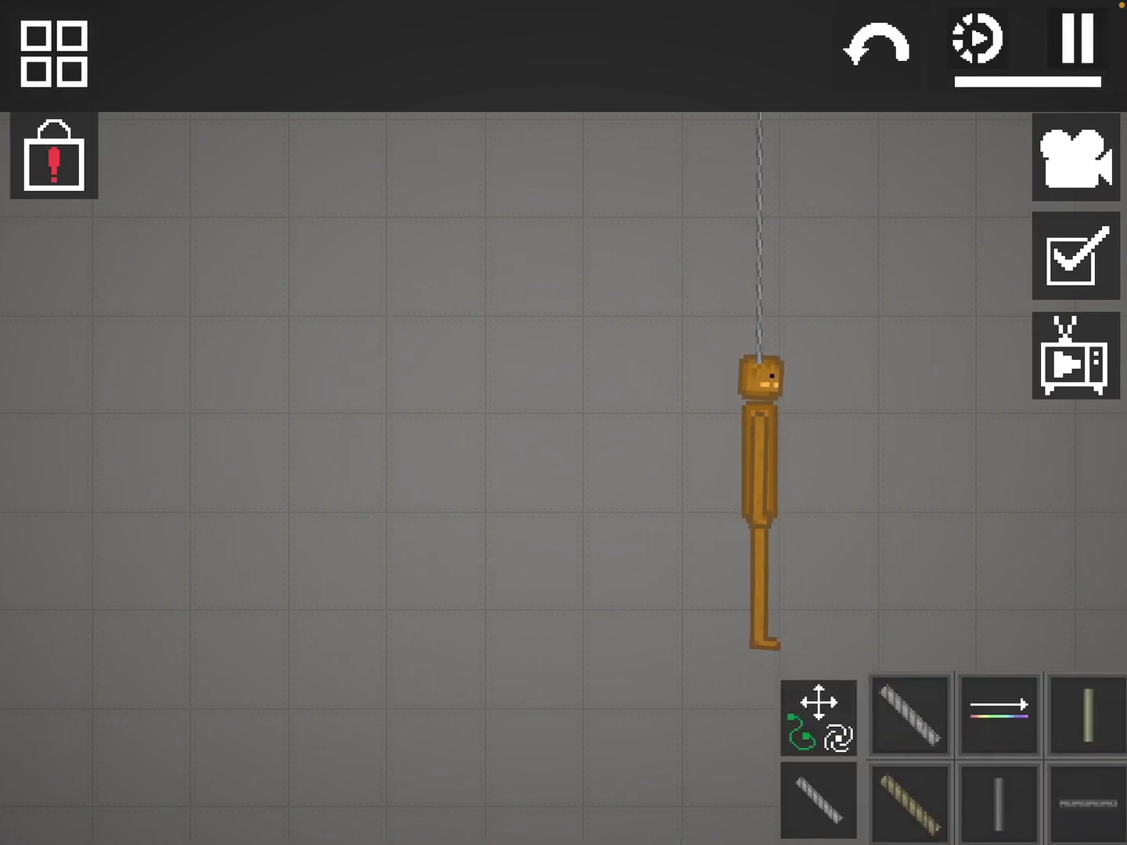
left_click(819, 717)
left_click(819, 718)
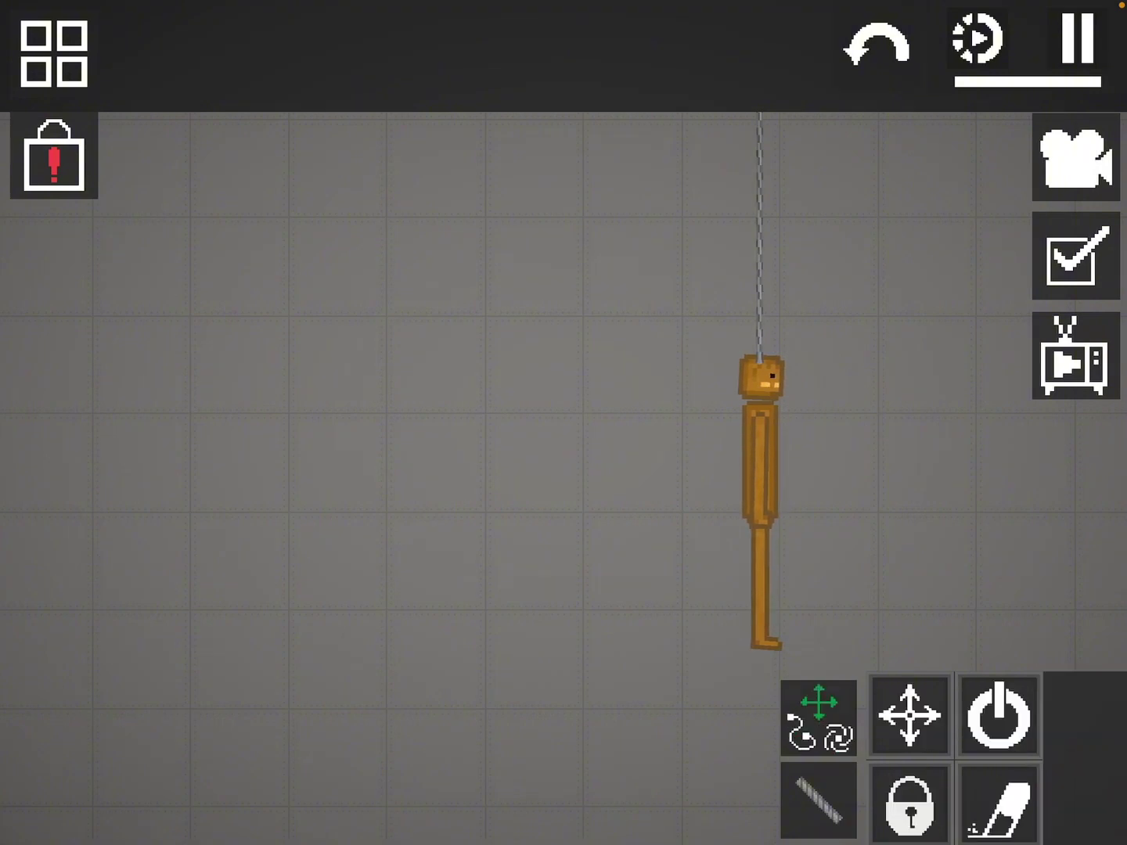
left_click(819, 717)
left_click(819, 717)
left_click(910, 715)
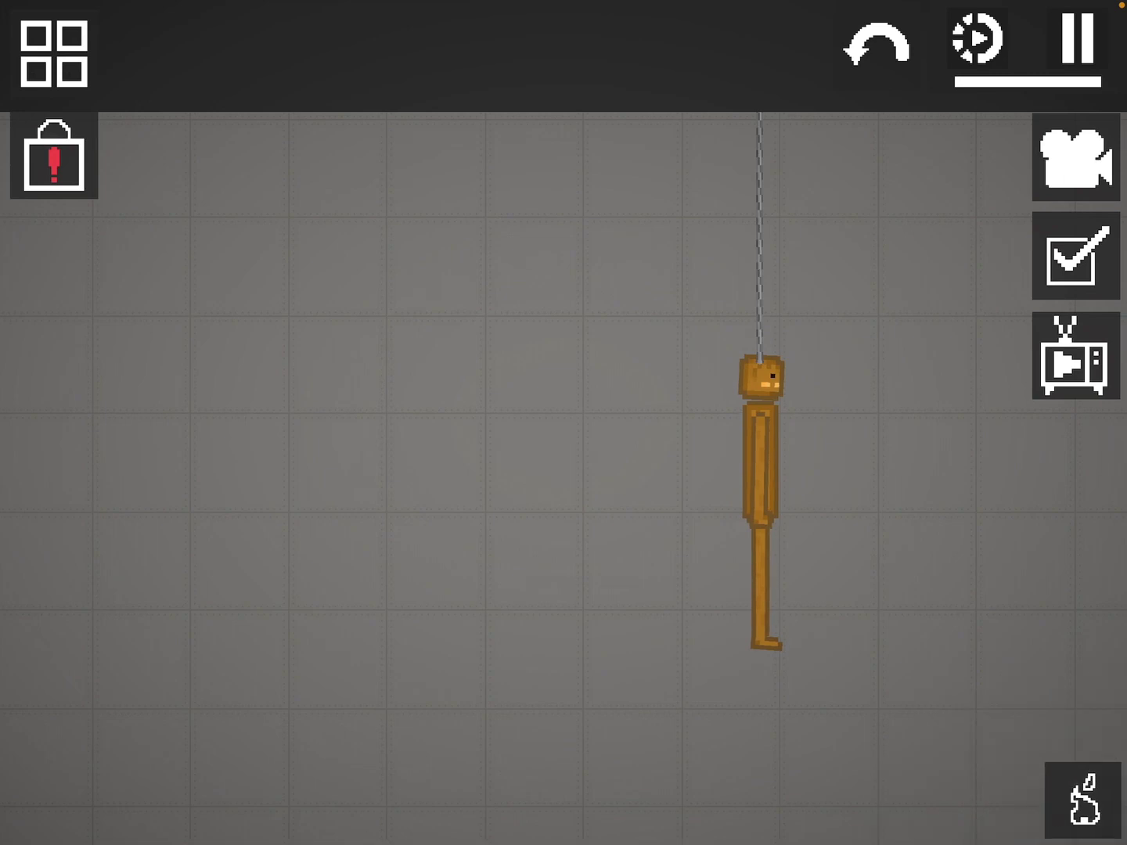
left_click(759, 440)
left_click(1083, 799)
Cut the rope above the burning ragdoll so it drops
left_click(819, 717)
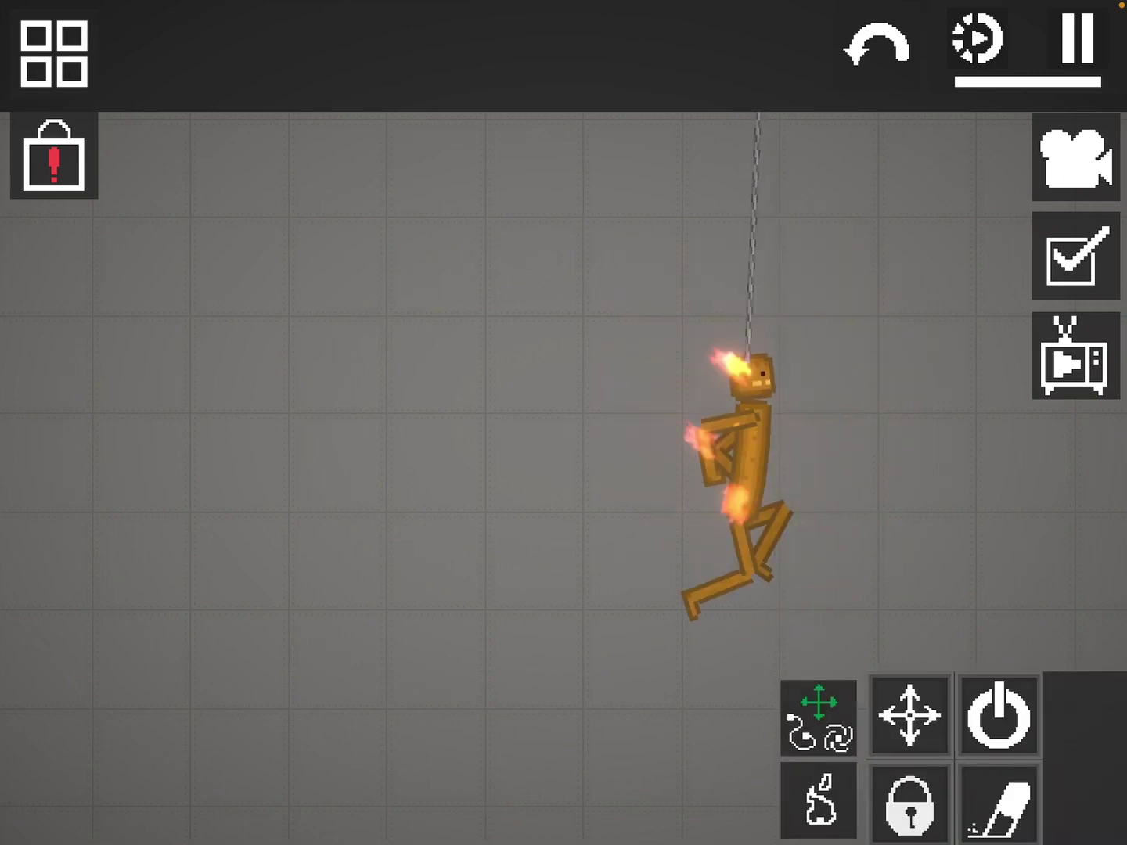
left_click(998, 799)
left_click(752, 211)
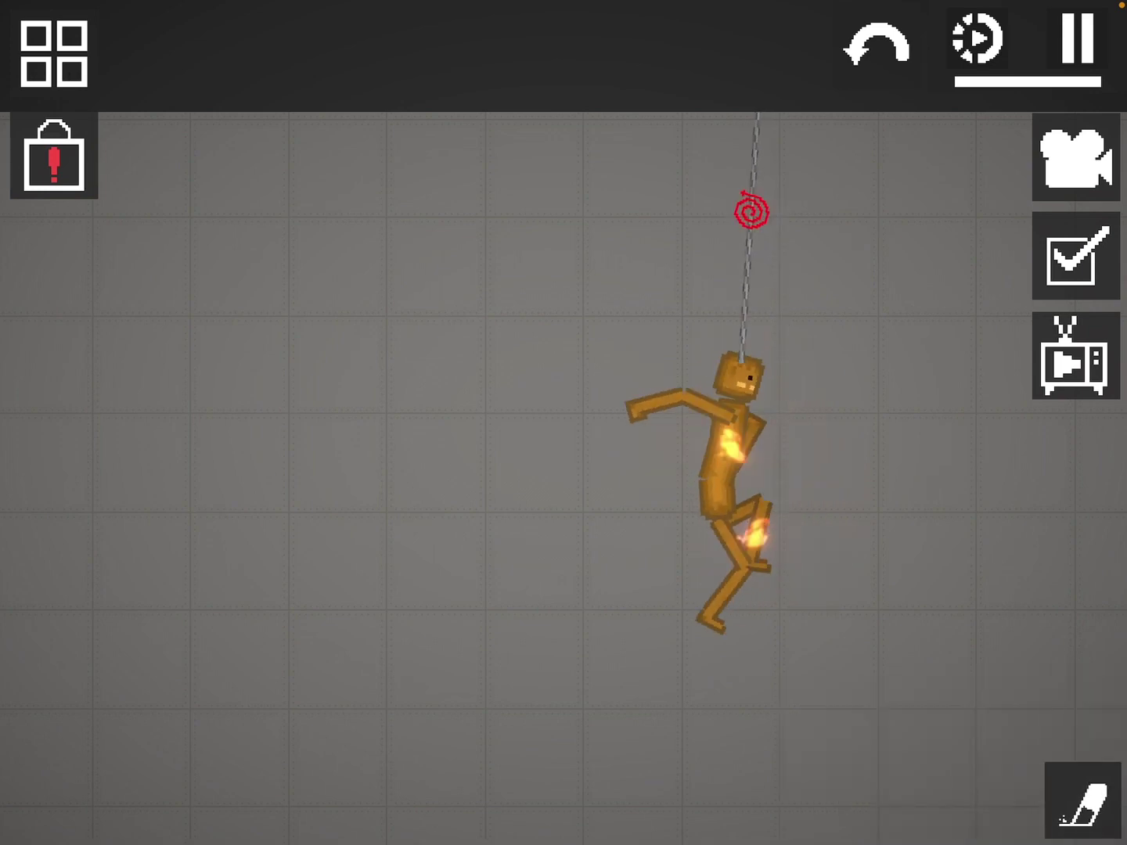
scroll(563, 440, "down", 5)
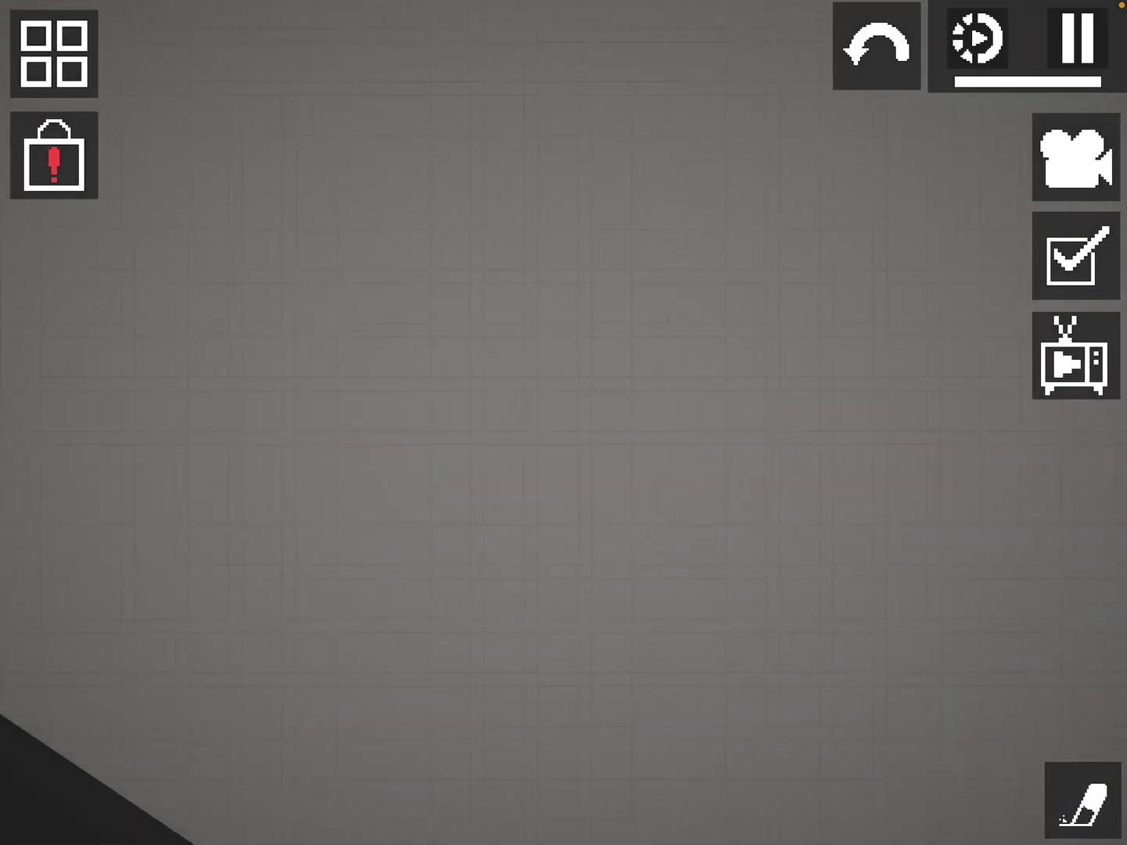
Pan the view across the map to the fallen burning ragdoll
left_click(1082, 800)
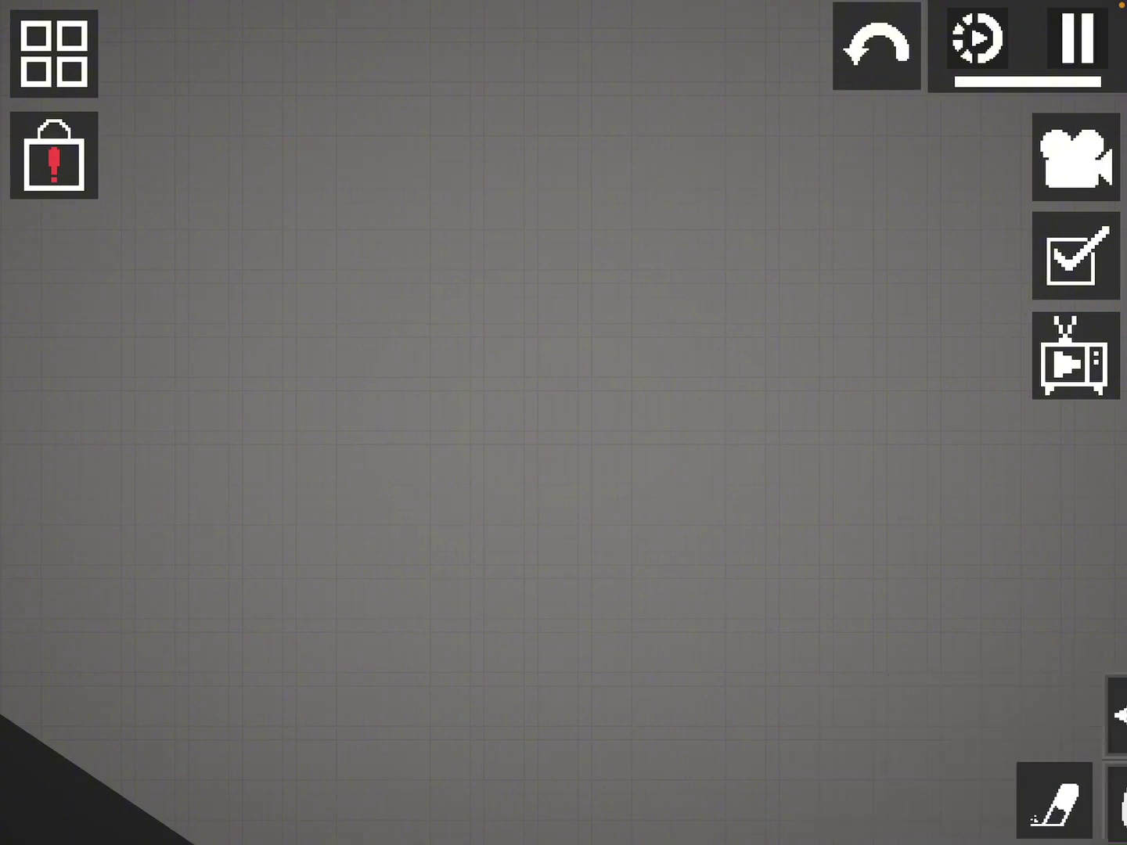
left_click(1054, 800)
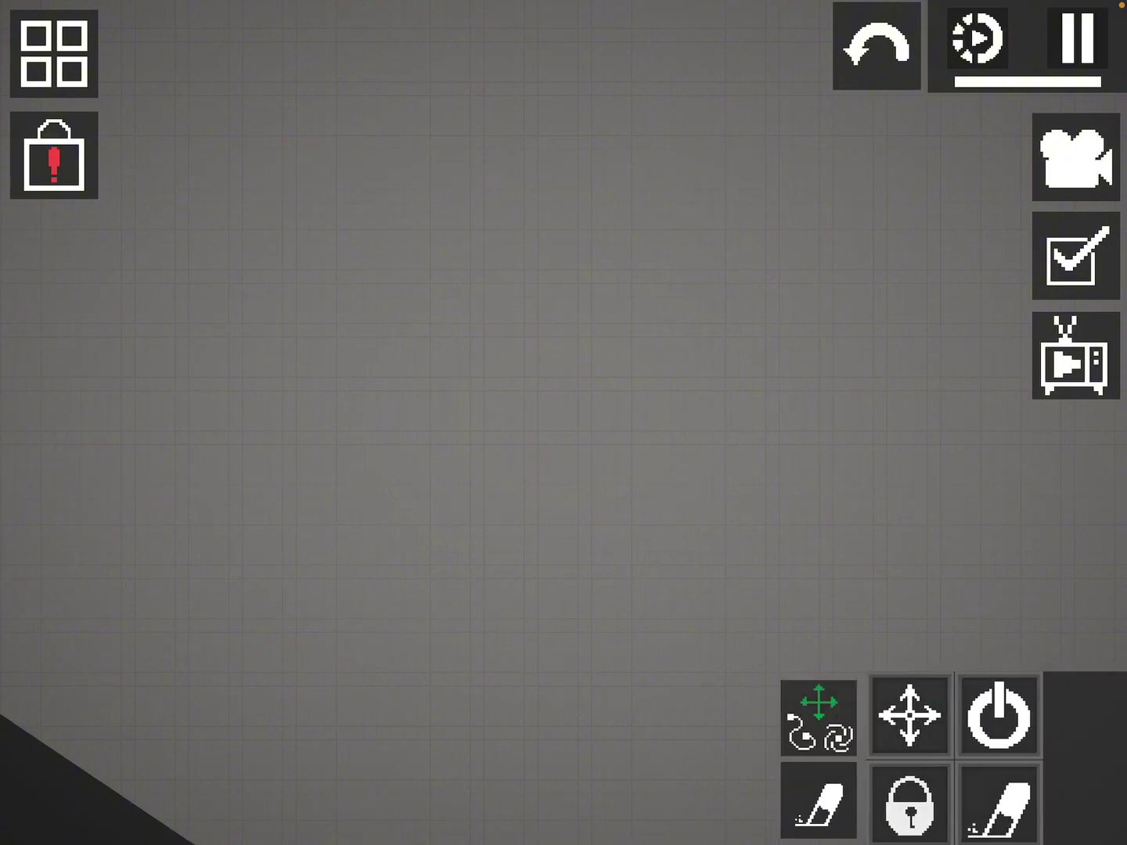
left_click(997, 720)
left_click_drag(264, 705, 617, 352)
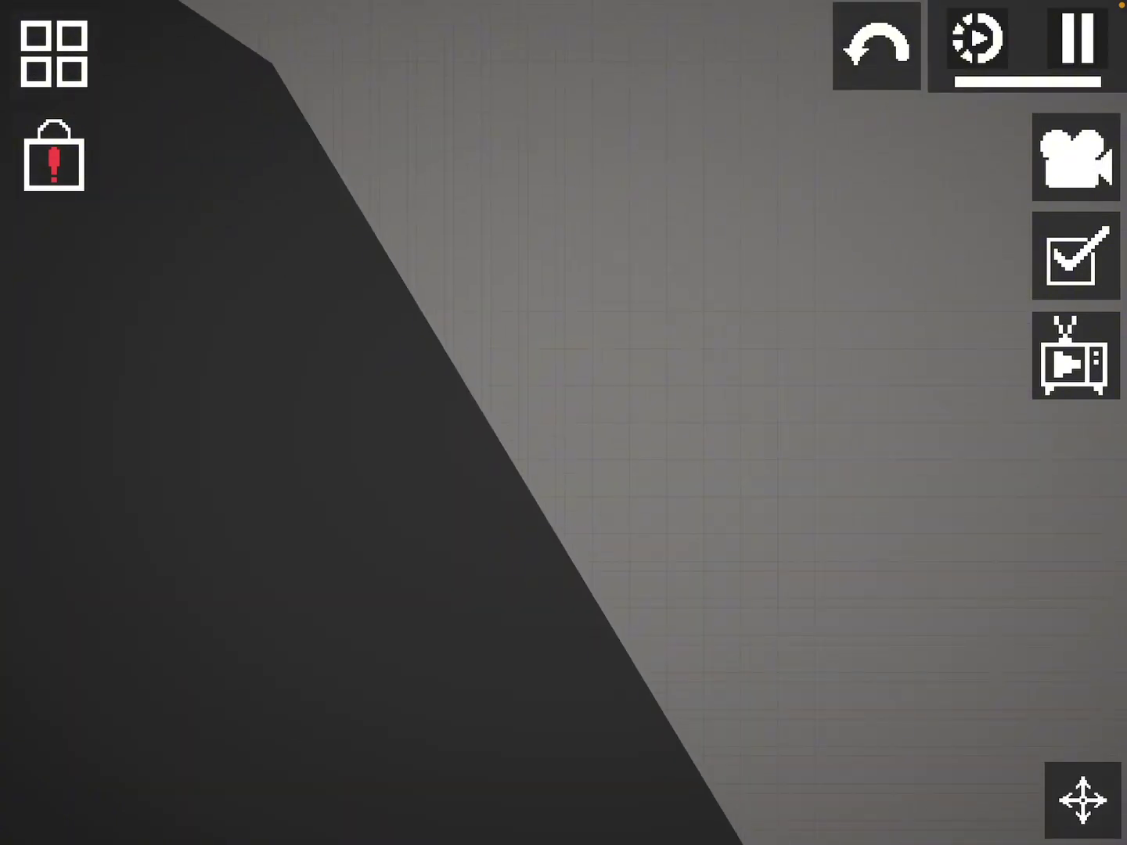
left_click_drag(440, 440, 176, 352)
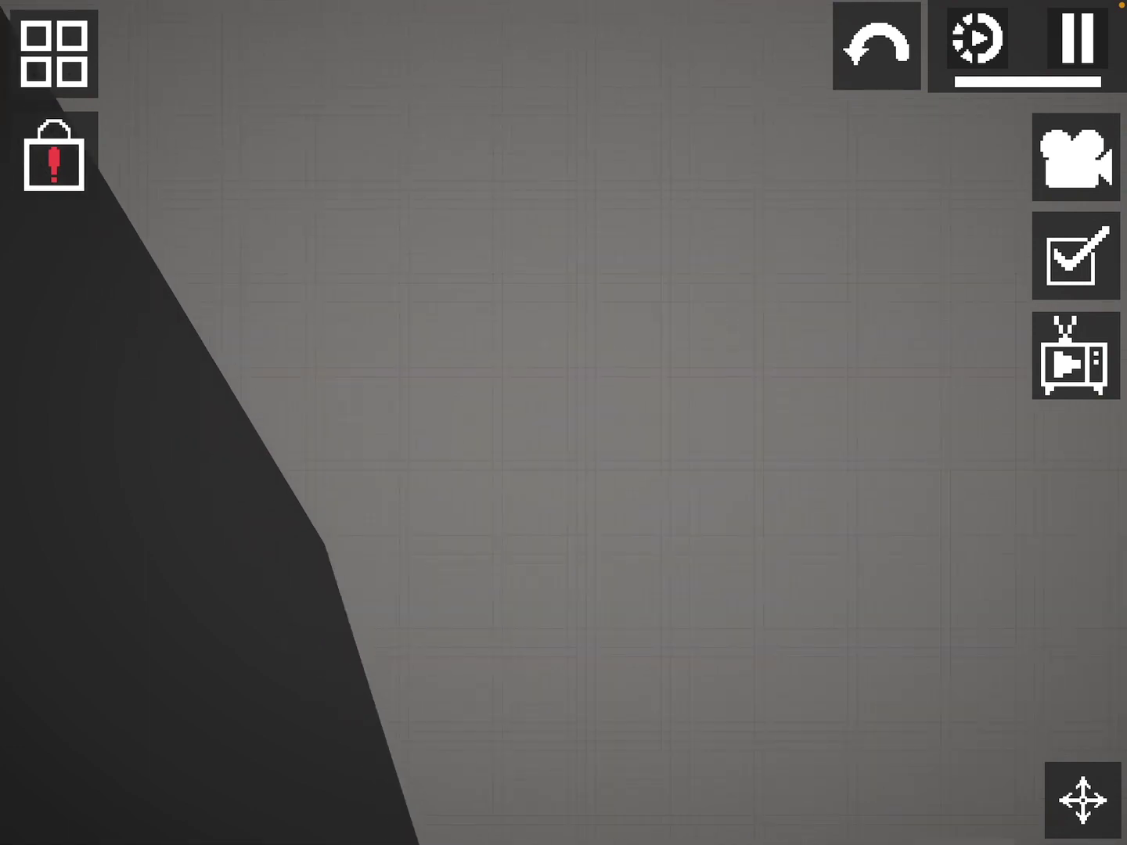
left_click_drag(353, 528, 441, 264)
left_click_drag(529, 616, 529, 265)
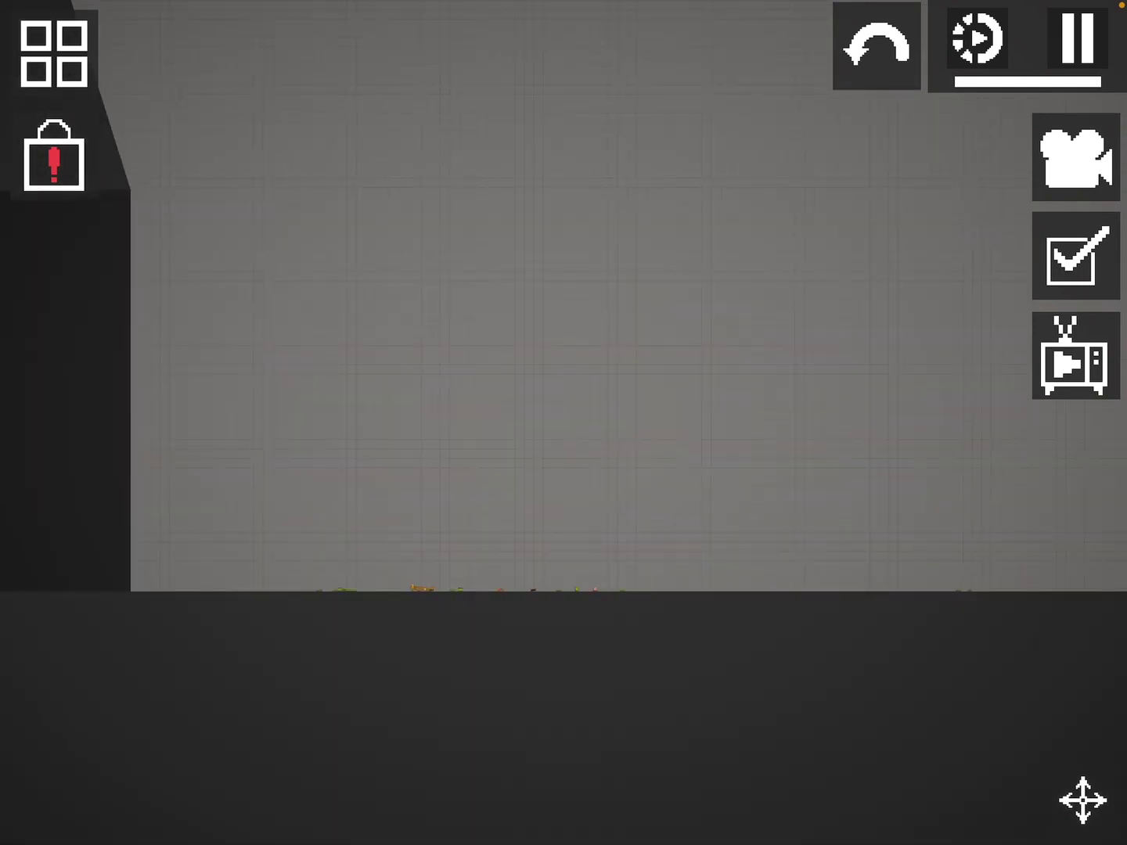
scroll(563, 528, "up", 5)
left_click_drag(528, 573, 529, 616)
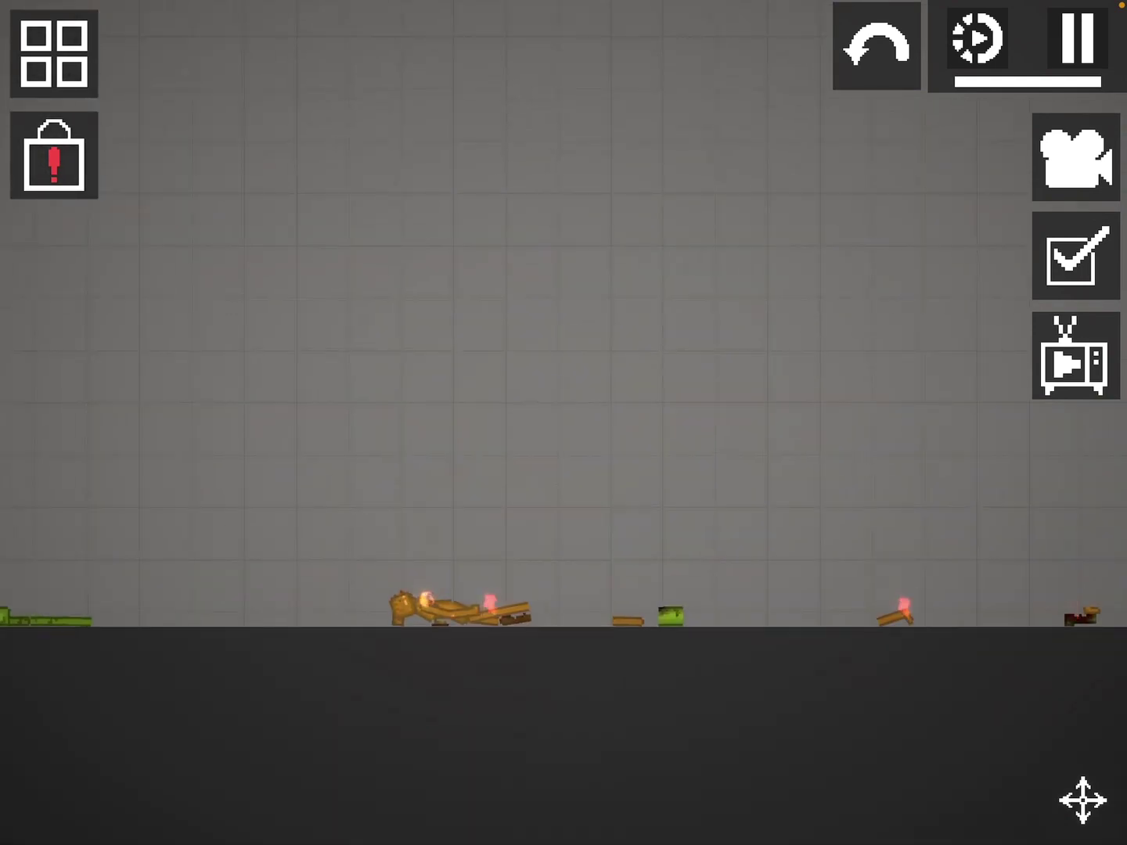
scroll(457, 608, "up", 5)
Attach a rope from the floor to the burning ragdoll's head
left_click(572, 529)
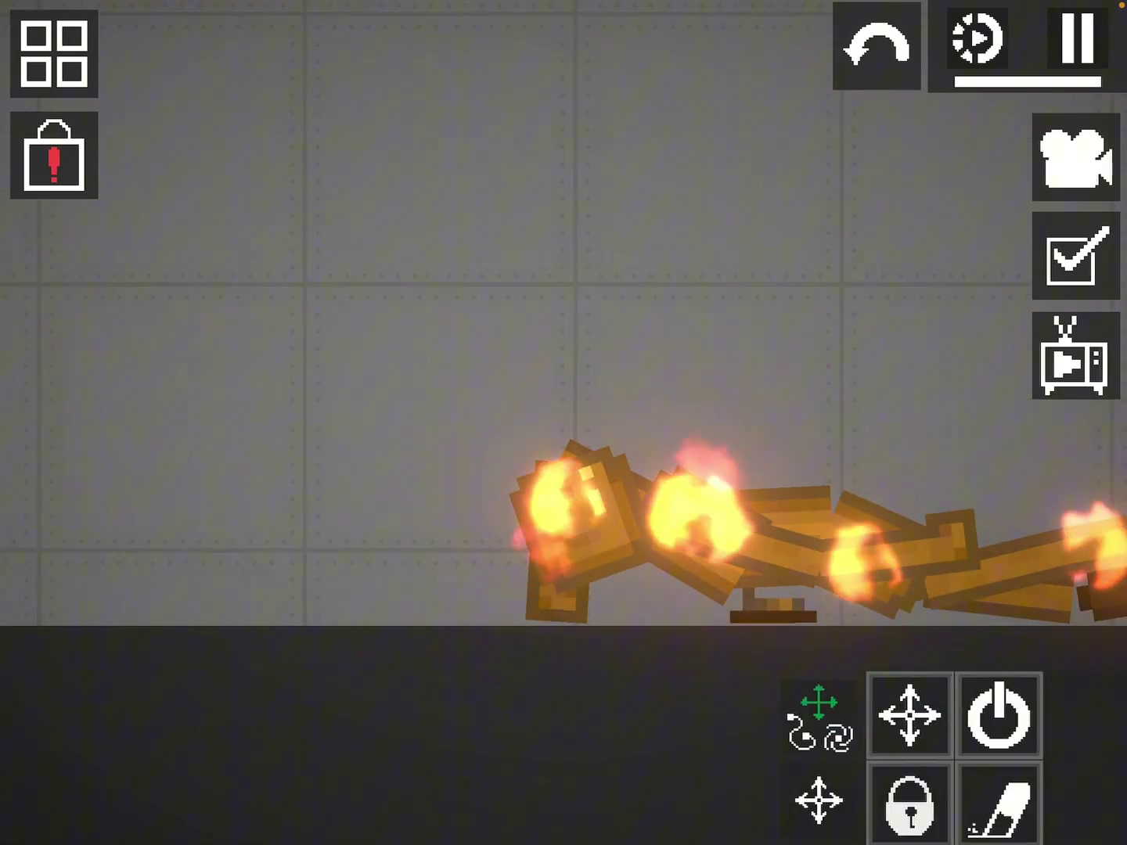
left_click(910, 714)
left_click(573, 528)
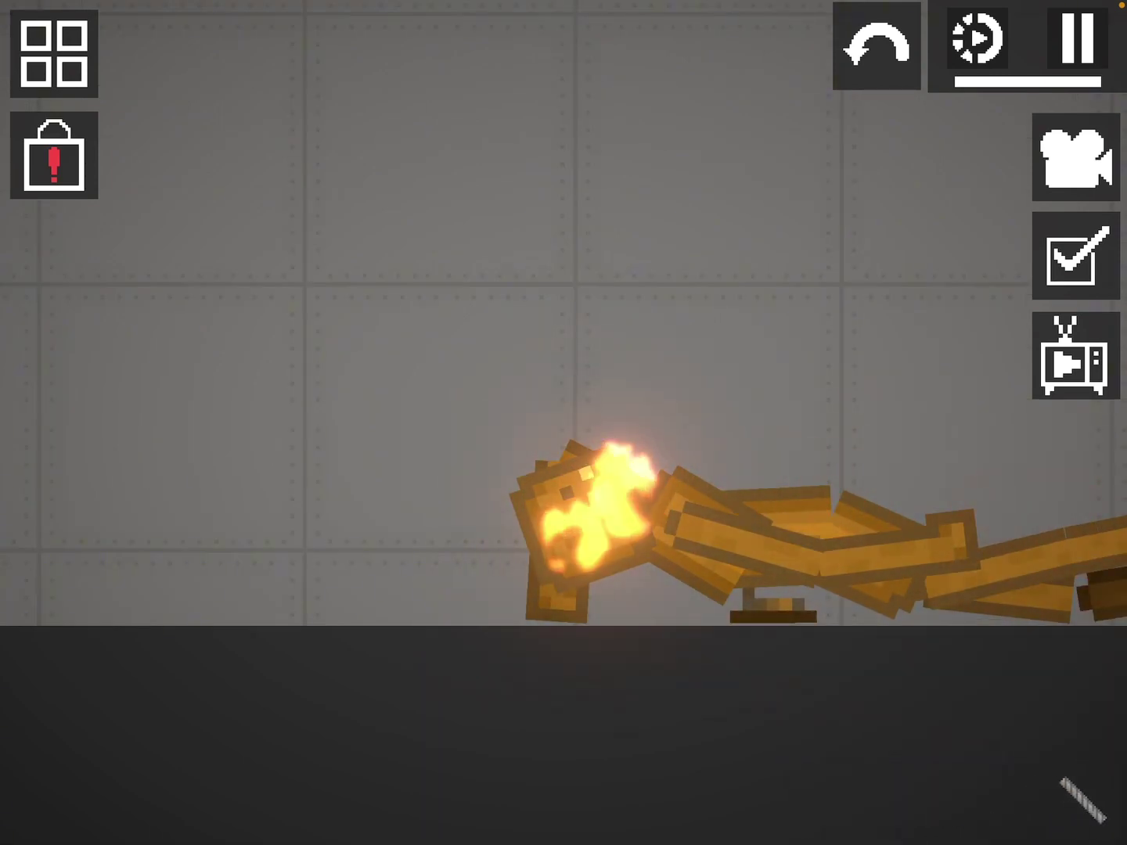
left_click(493, 572)
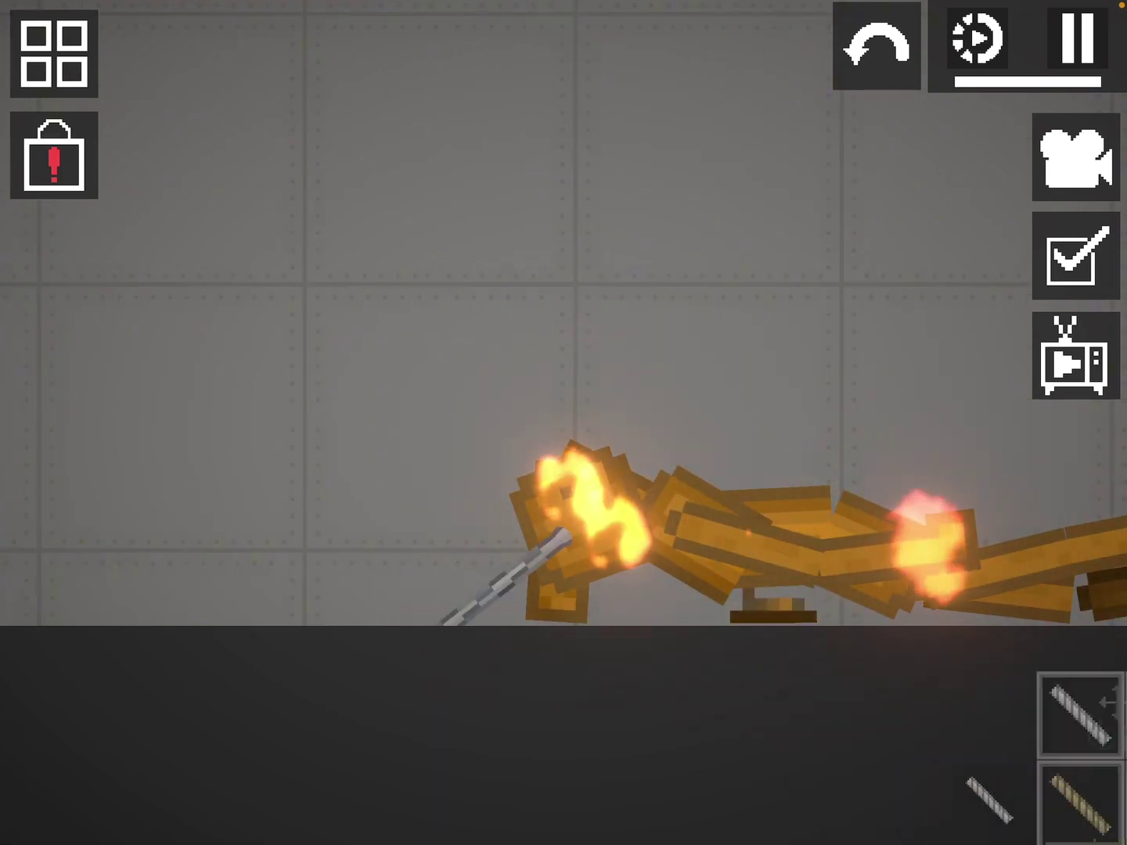
left_click(573, 529)
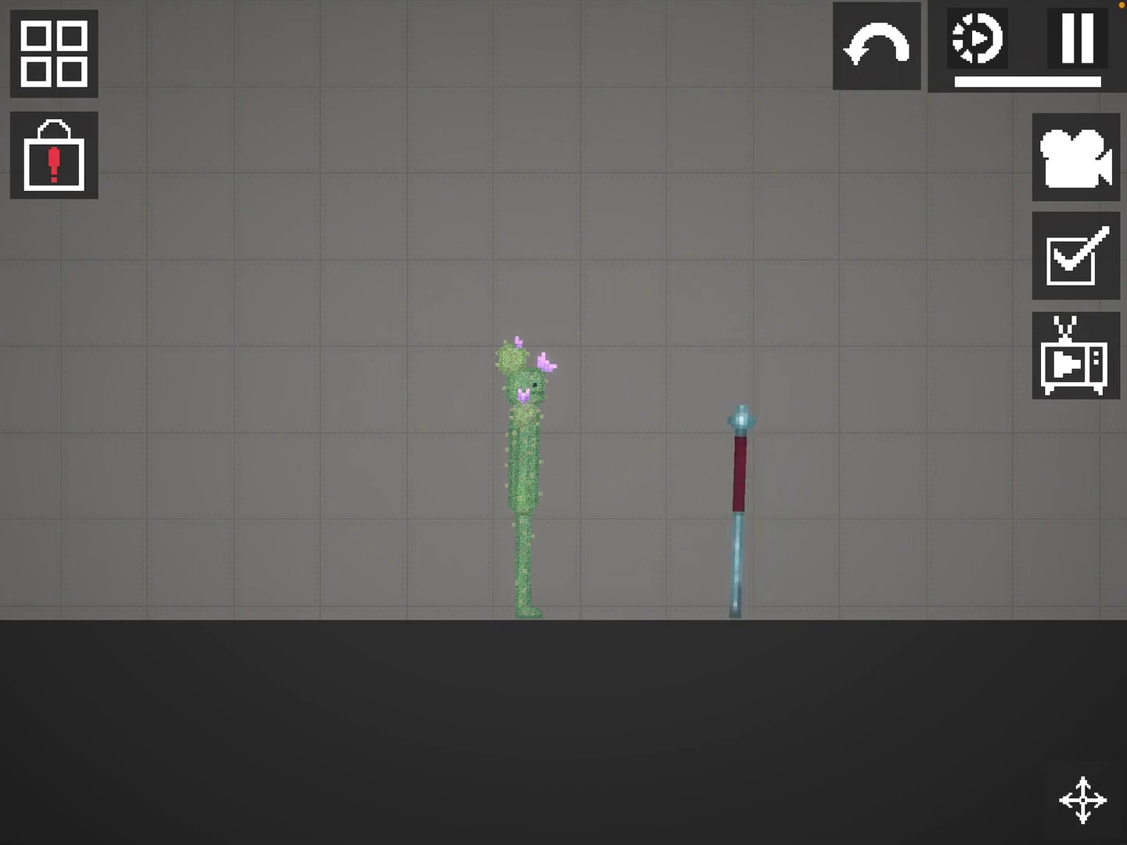
Hurl the cactus ragdoll into the staff, then pan over to the sloped map edge
left_click_drag(524, 414, 656, 352)
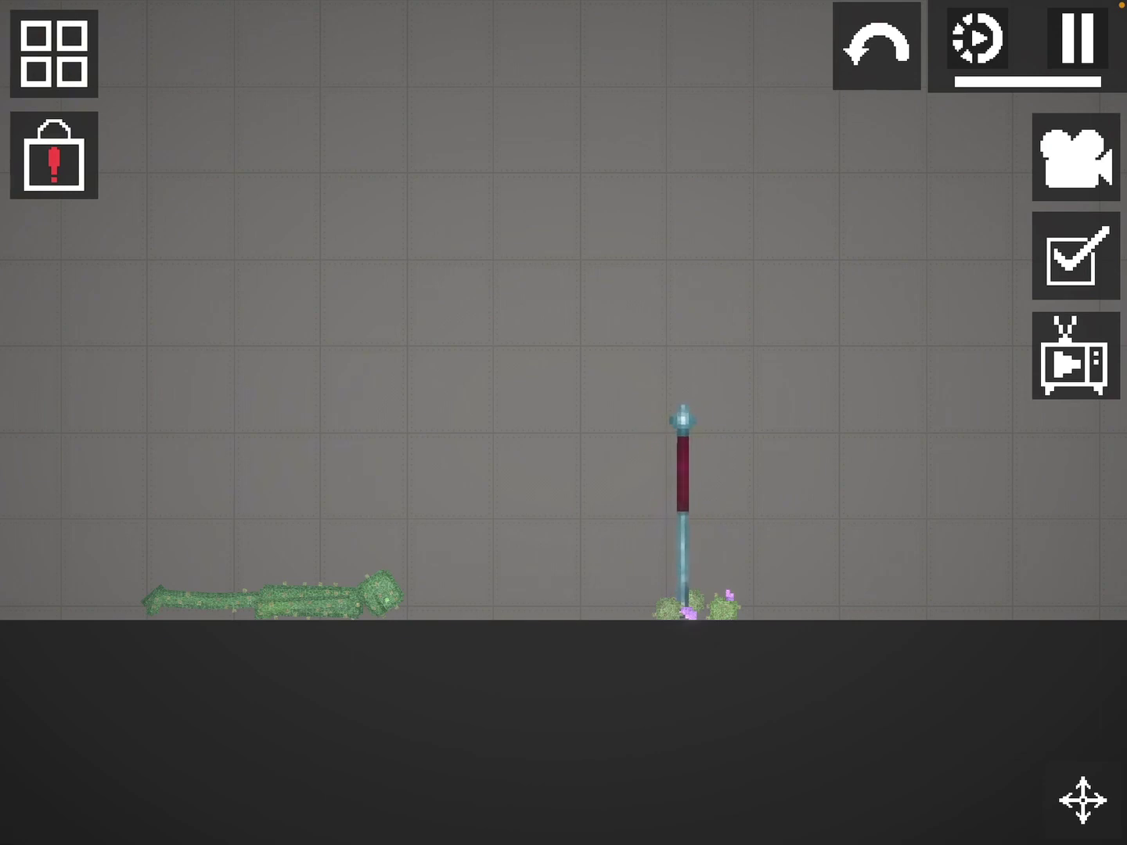
scroll(564, 485, "down", 3)
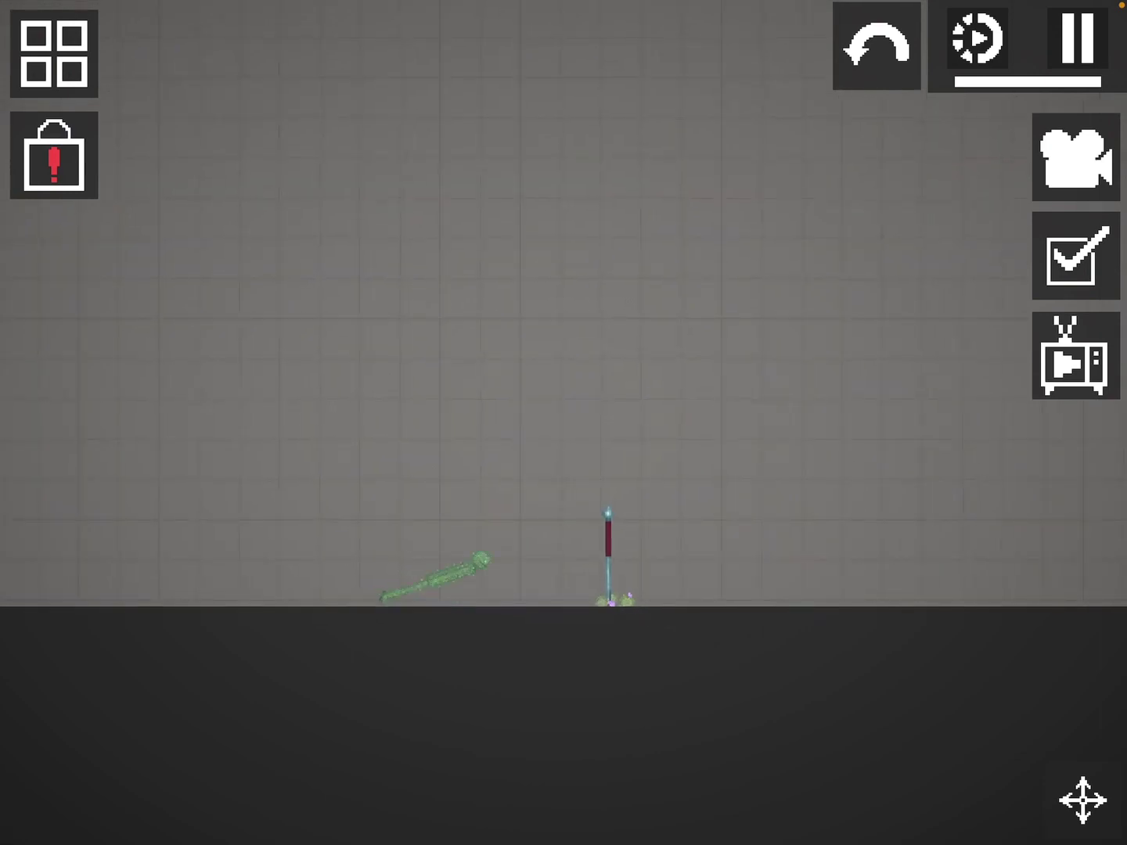
scroll(563, 484, "down", 5)
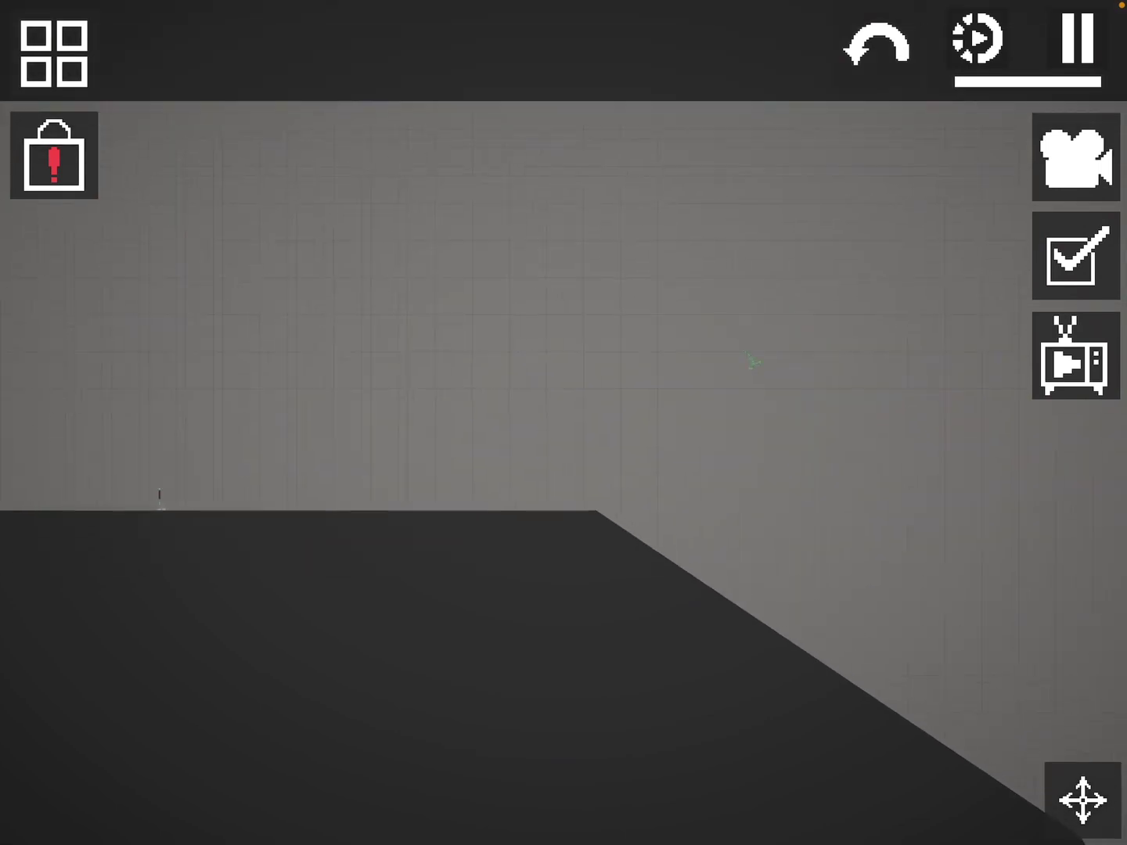
left_click_drag(564, 440, 792, 441)
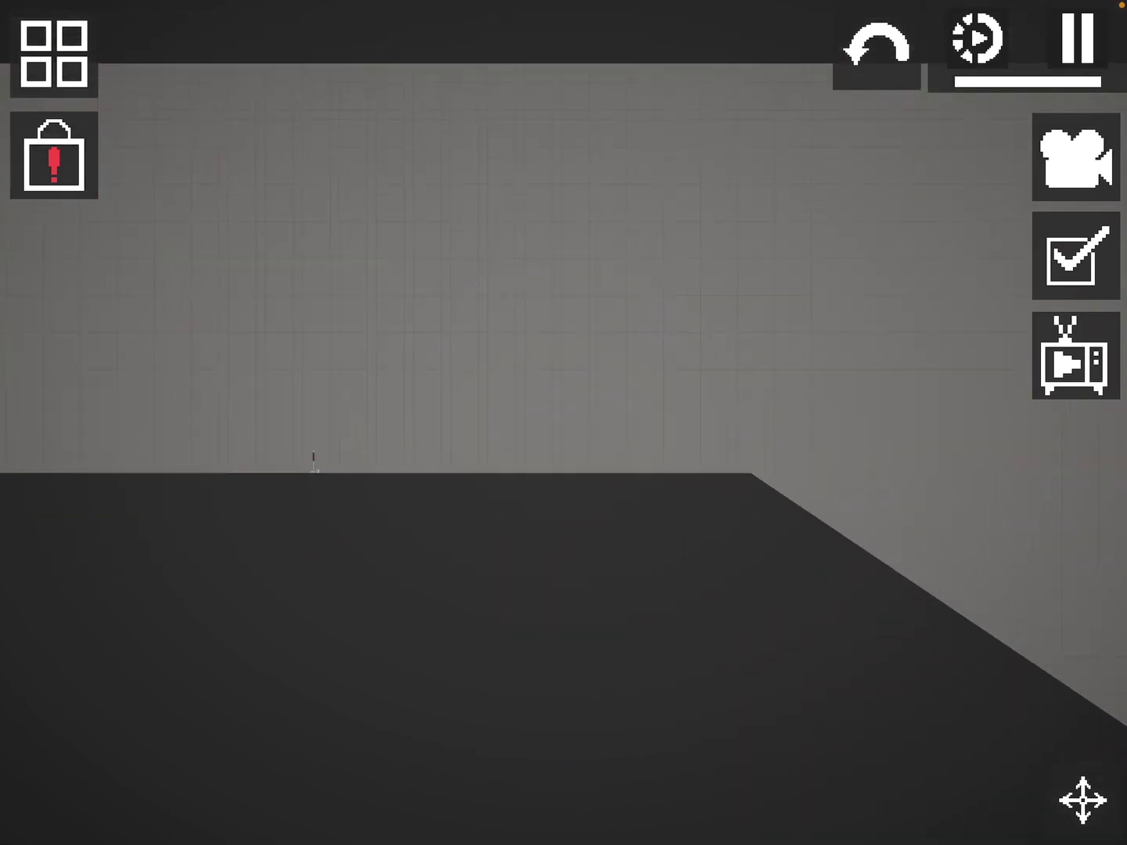
scroll(563, 475, "up", 3)
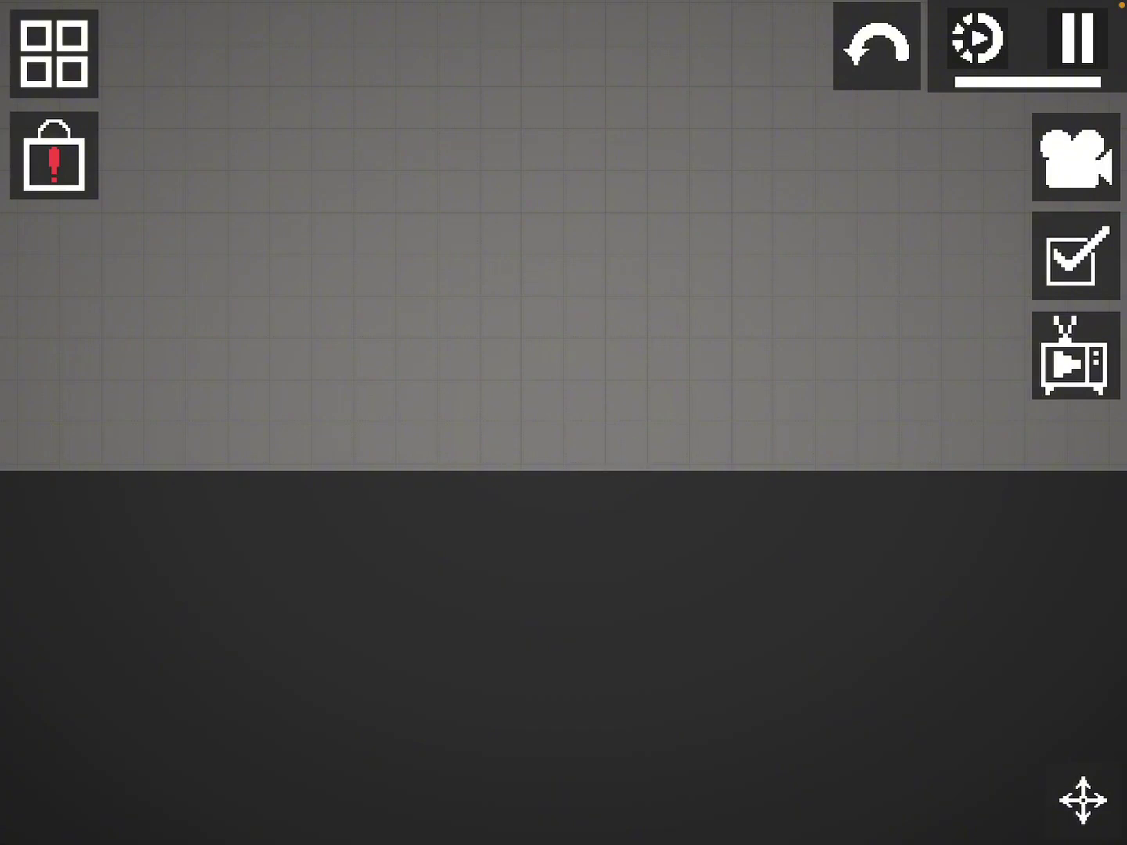
left_click_drag(792, 352, 352, 352)
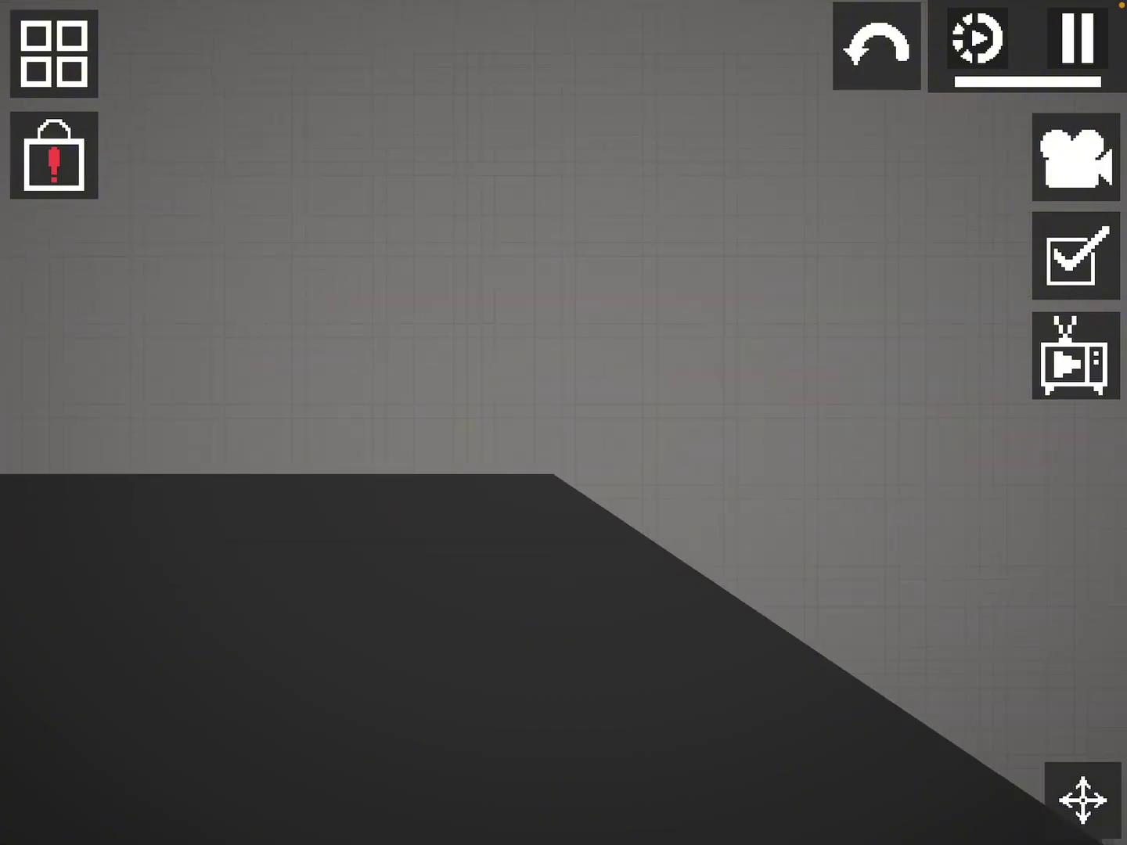
Place one turret on the right side of the floor, abandoning a second one
left_click(54, 53)
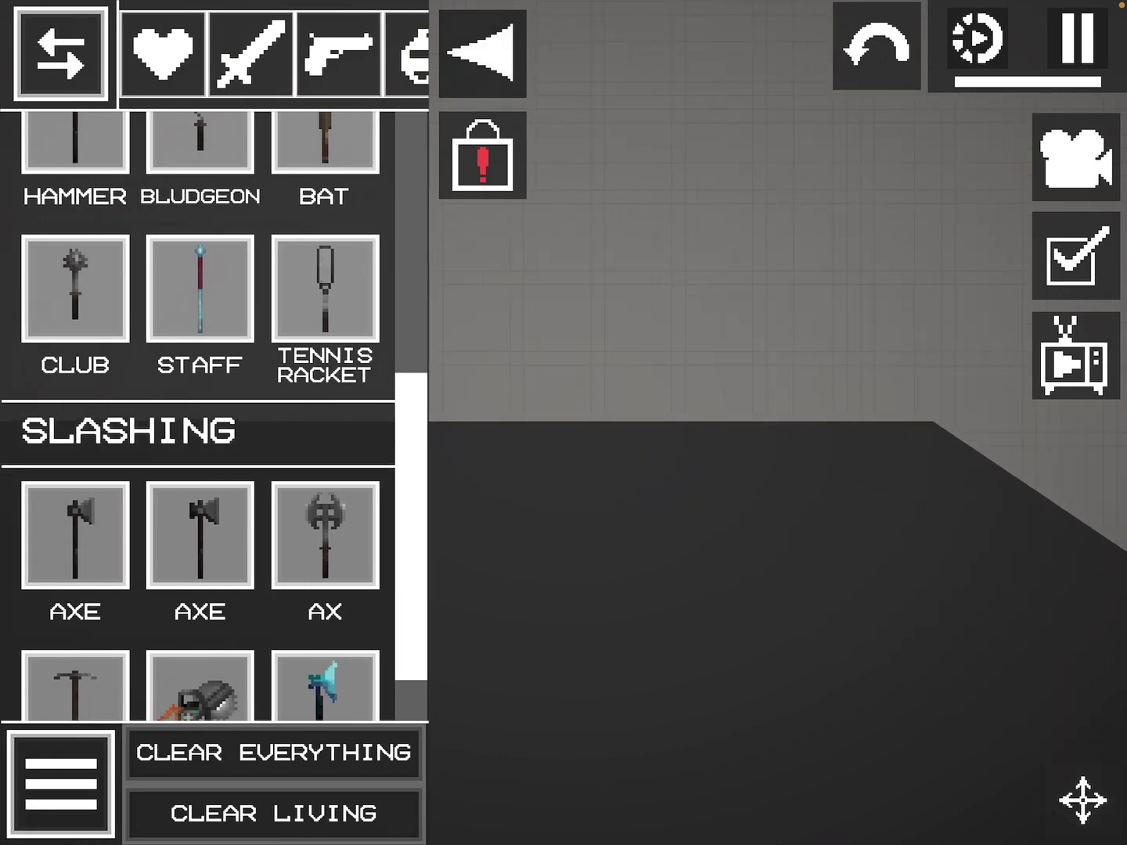
left_click_drag(378, 54, 176, 53)
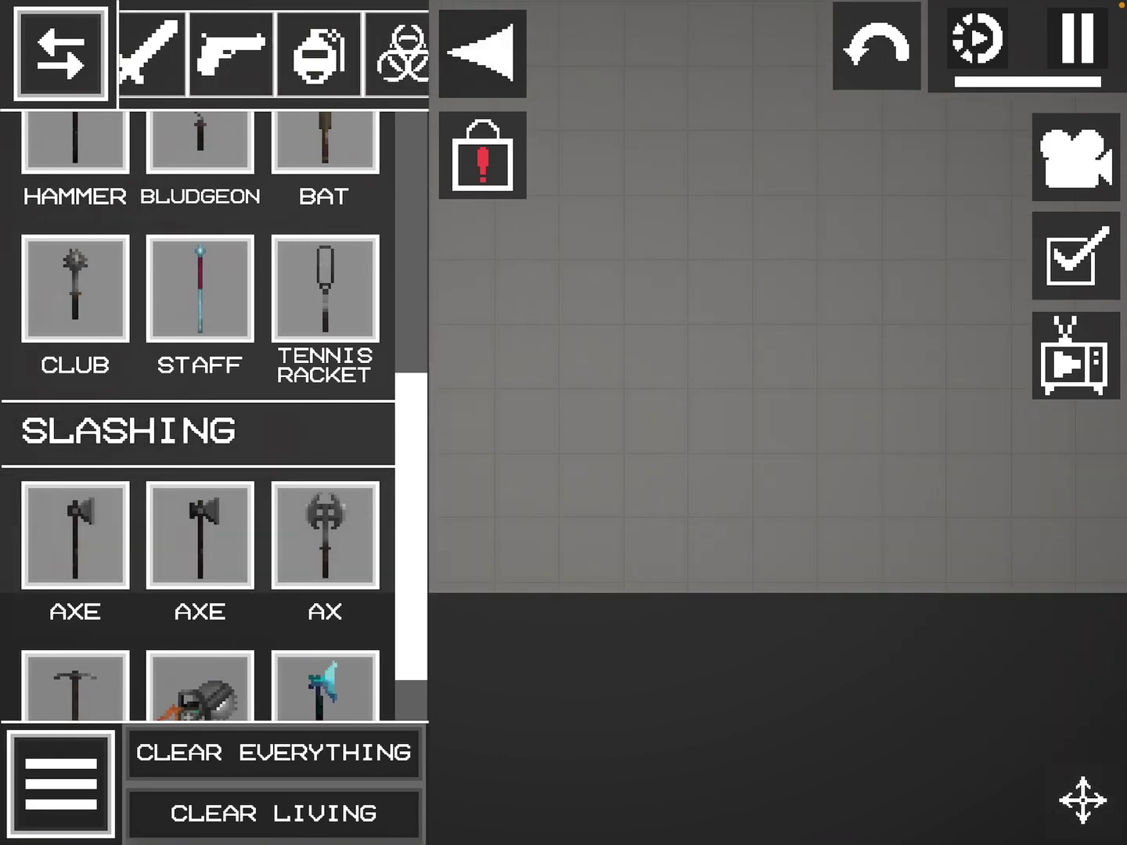
left_click(301, 54)
scroll(198, 440, "down", 5)
scroll(198, 440, "down", 3)
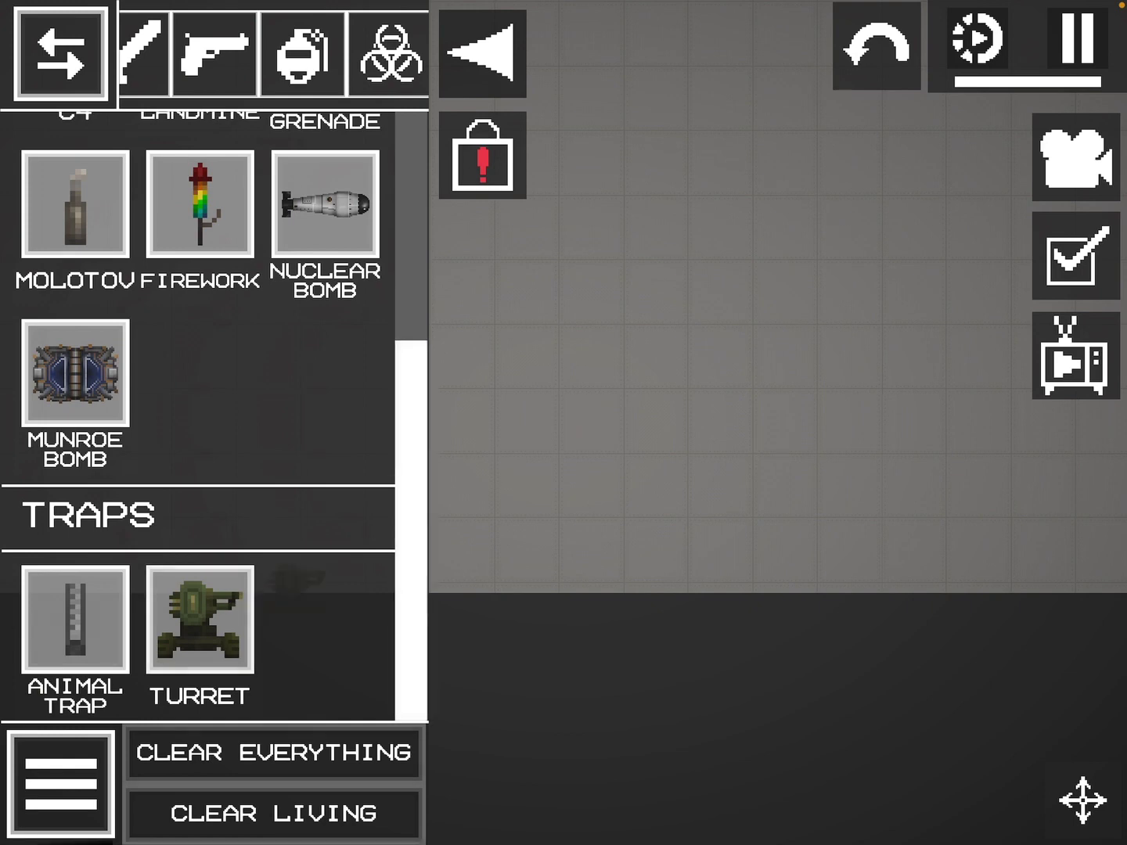
scroll(775, 441, "up", 4)
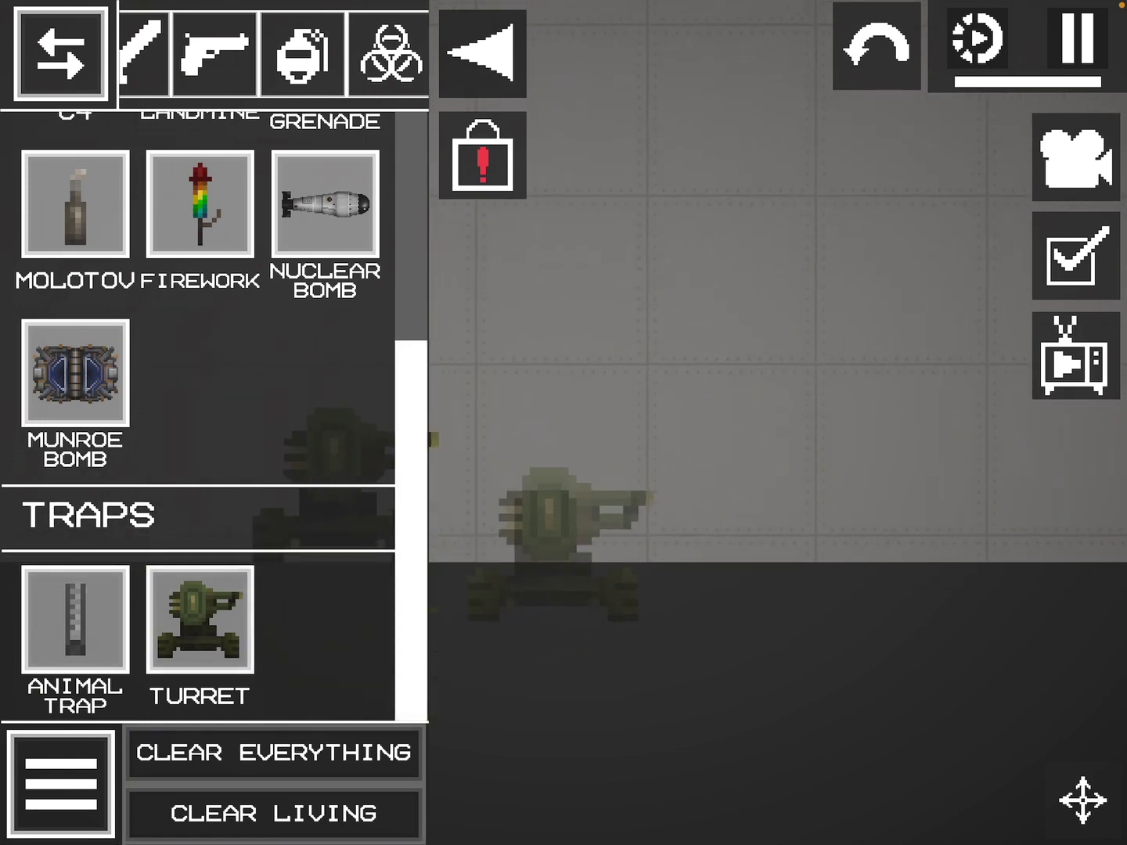
left_click_drag(524, 564, 1017, 484)
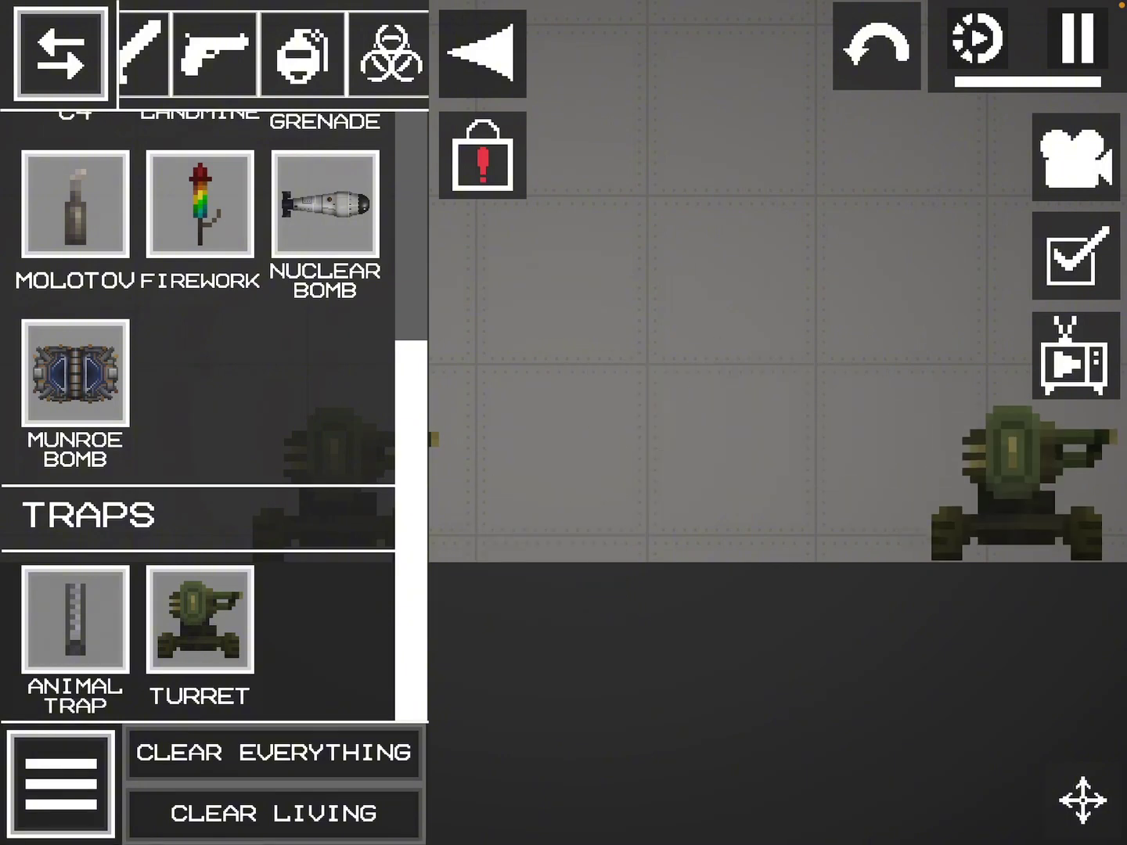
left_click_drag(581, 554, 973, 185)
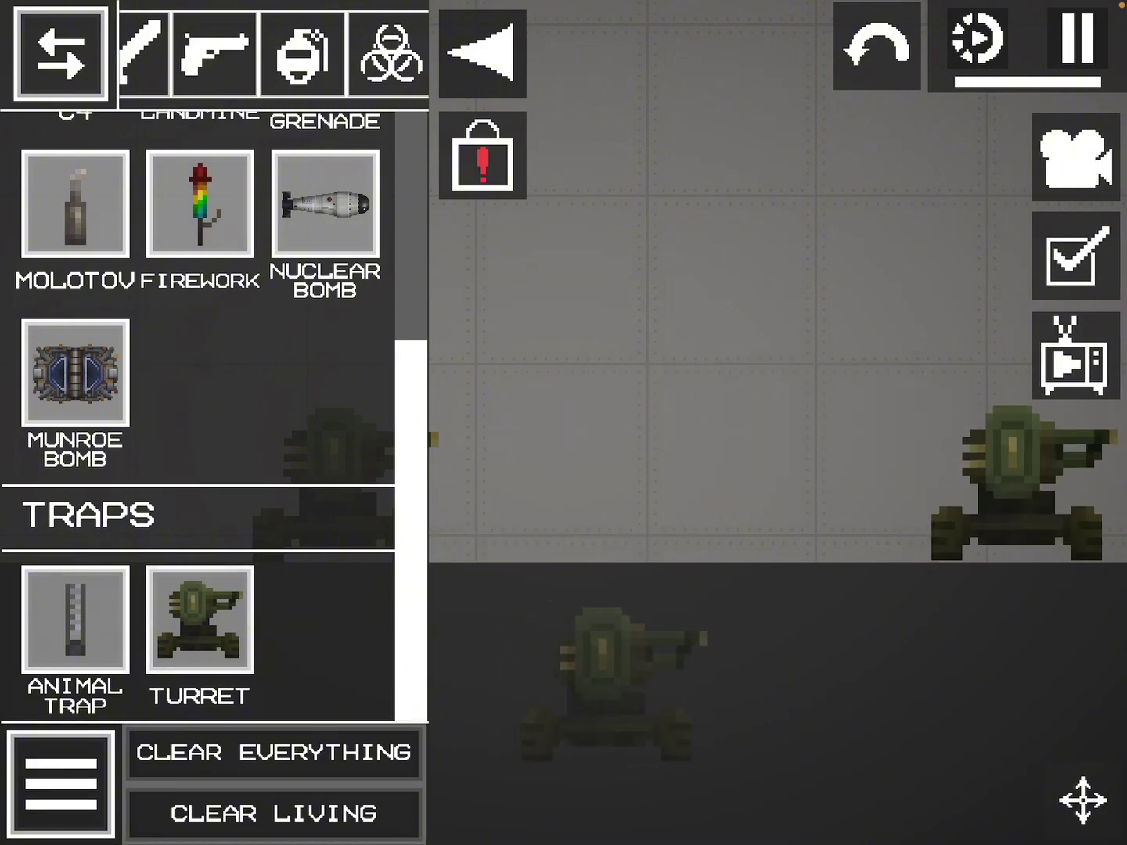
left_click_drag(968, 440, 845, 424)
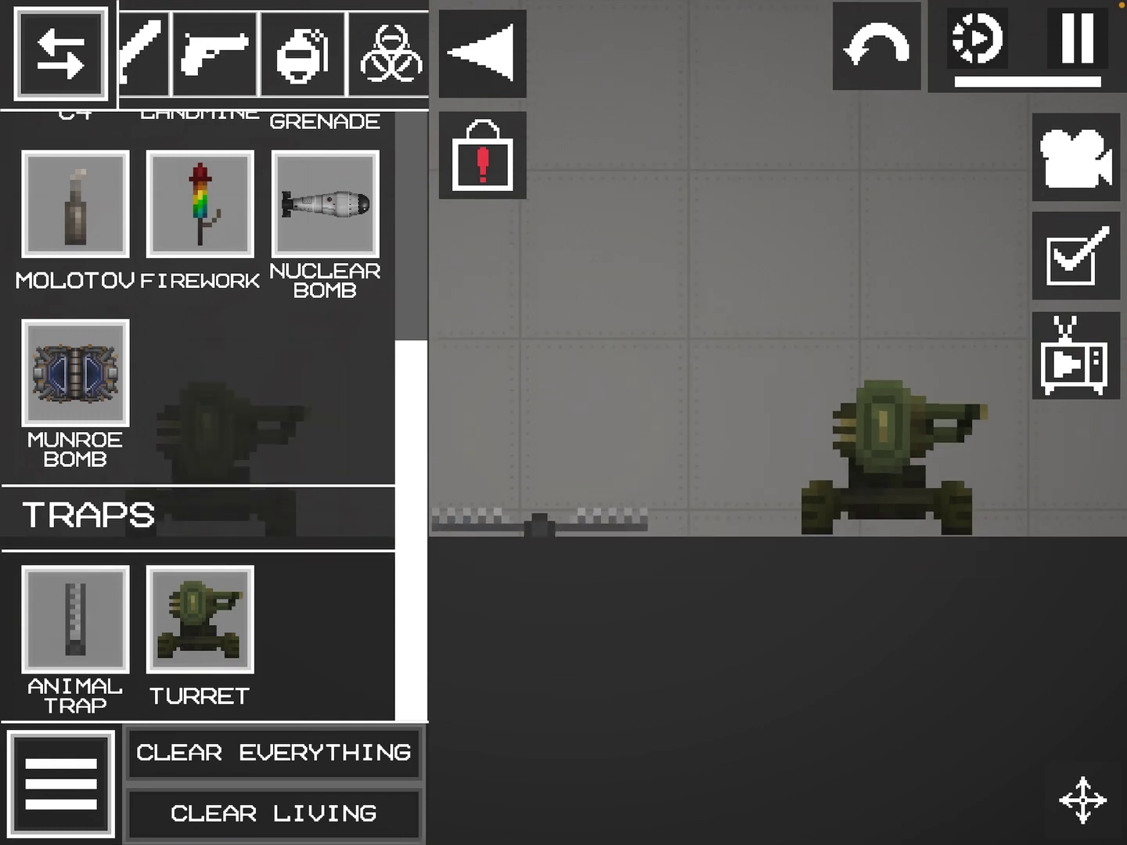
left_click_drag(845, 423, 917, 448)
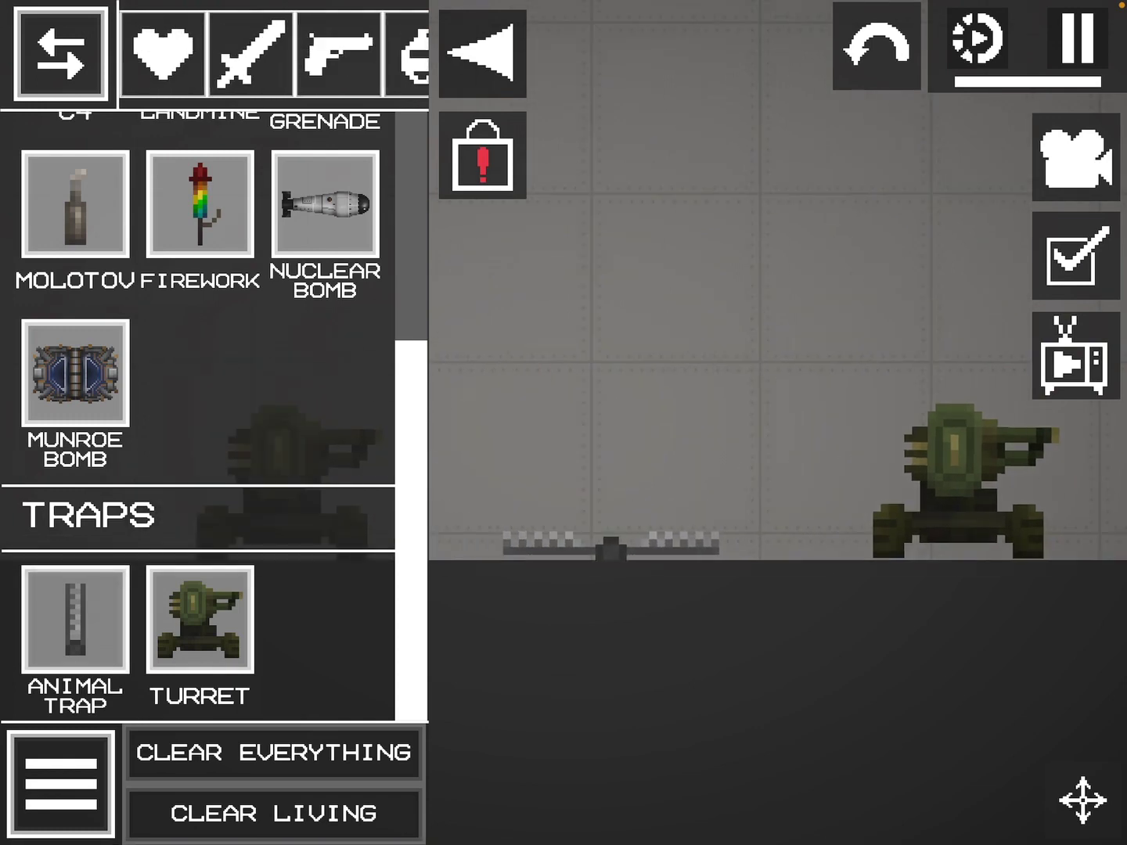
Drop an apple ragdoll from User Mods in front of the turrets
left_click(163, 53)
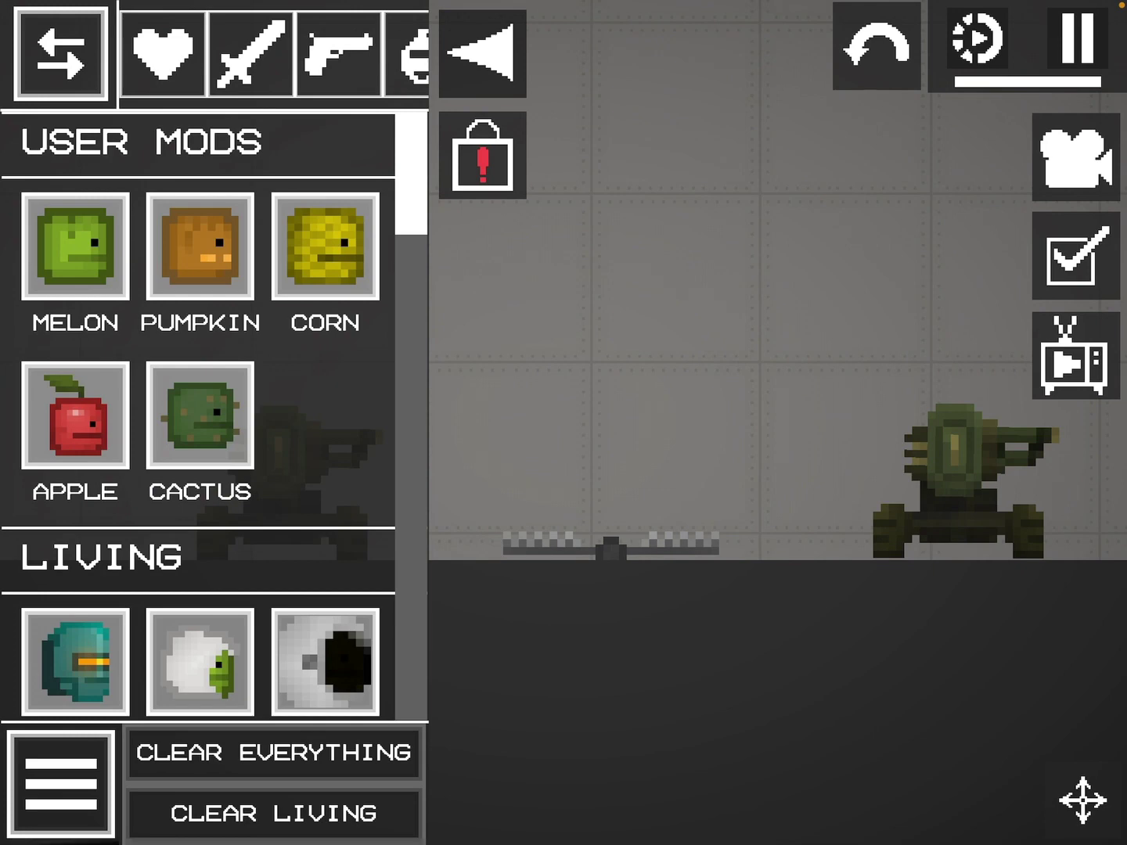
scroll(774, 441, "down", 3)
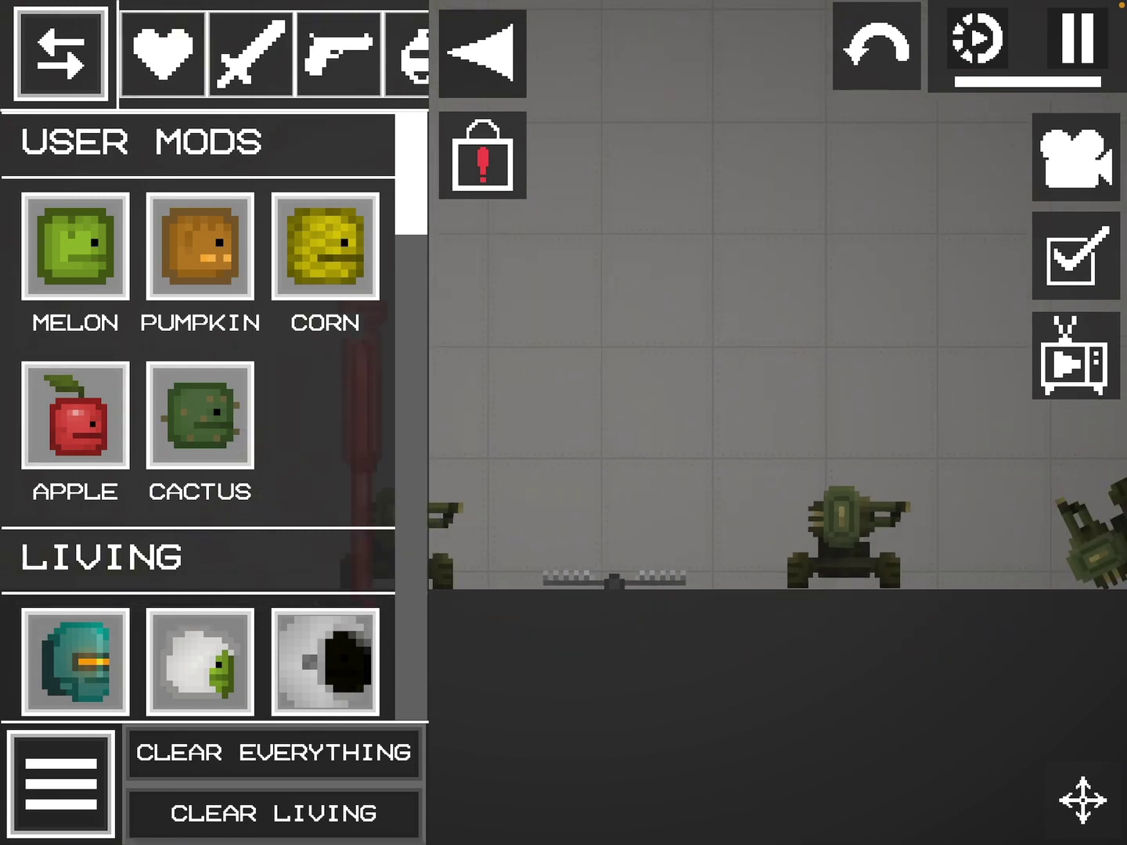
mouse_move(361, 424)
left_mouse_down()
mouse_move(708, 387)
mouse_move(594, 291)
left_mouse_up()
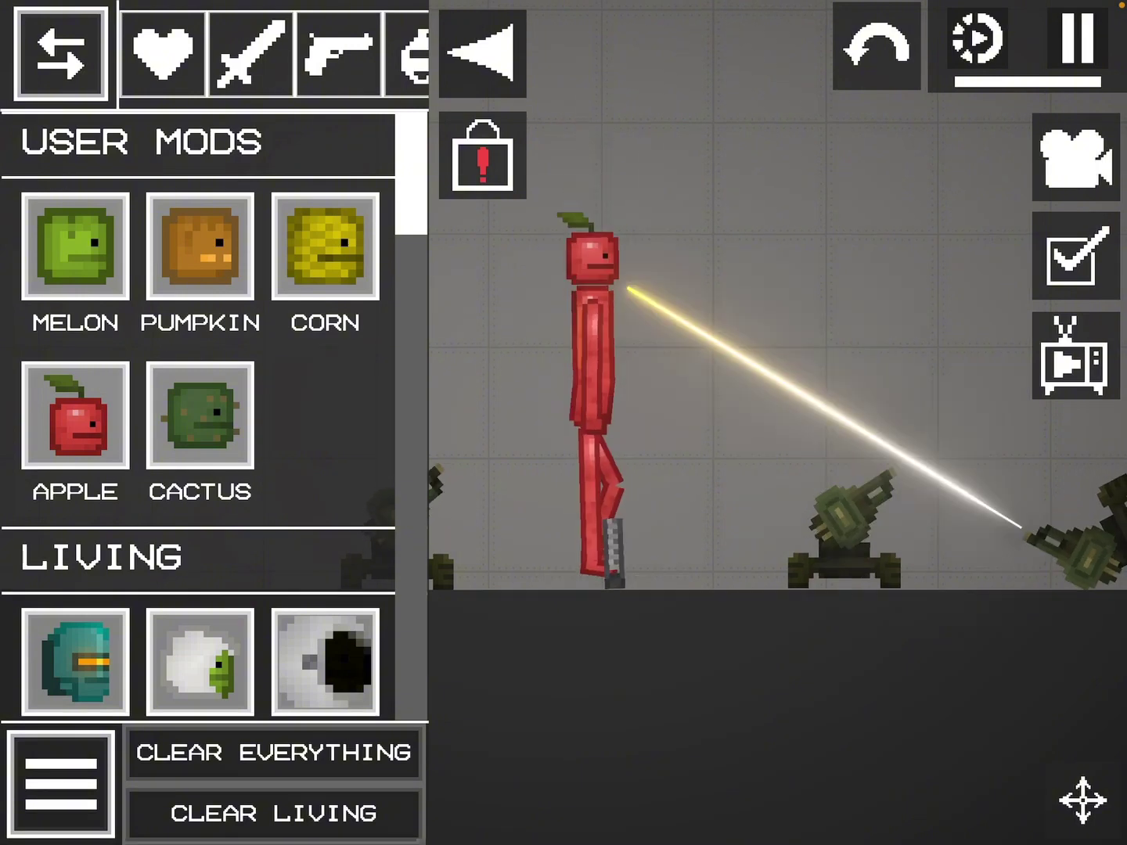
left_click(483, 51)
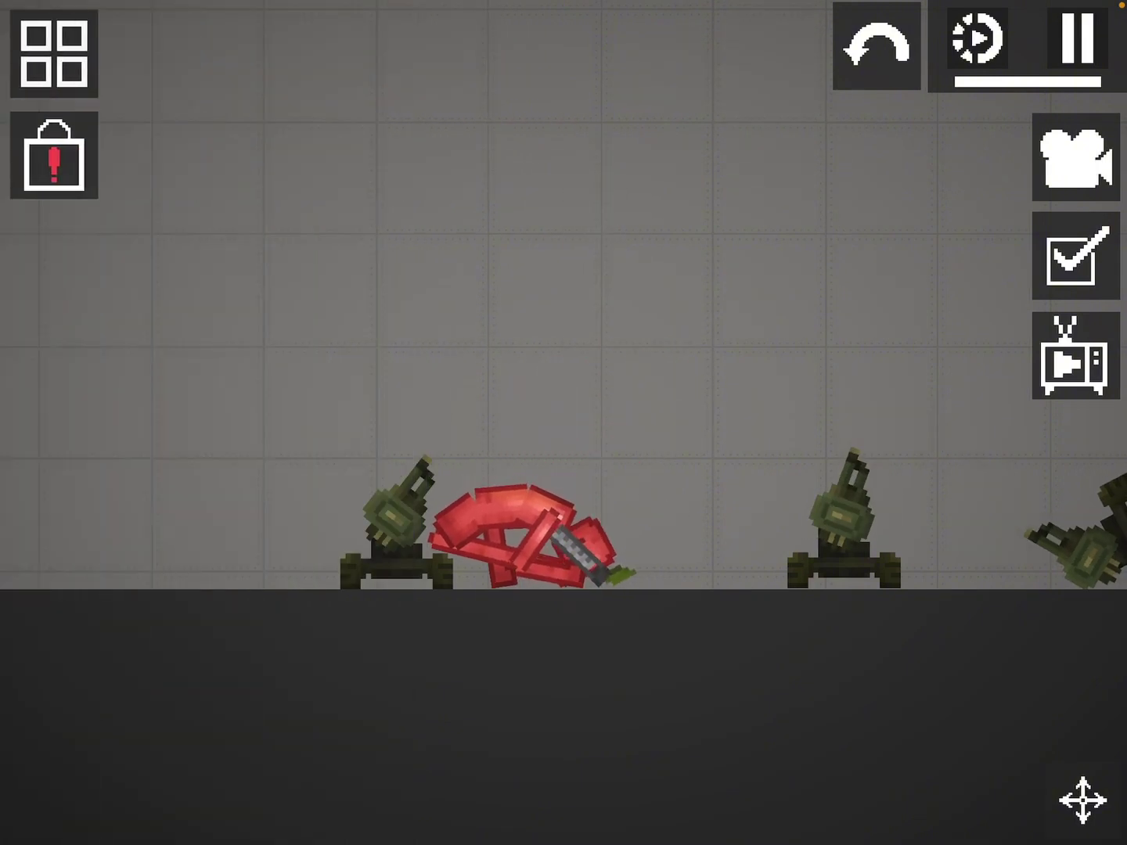
Fling the middle turret to the right and delete the shot apple ragdoll
left_click_drag(704, 669, 404, 595)
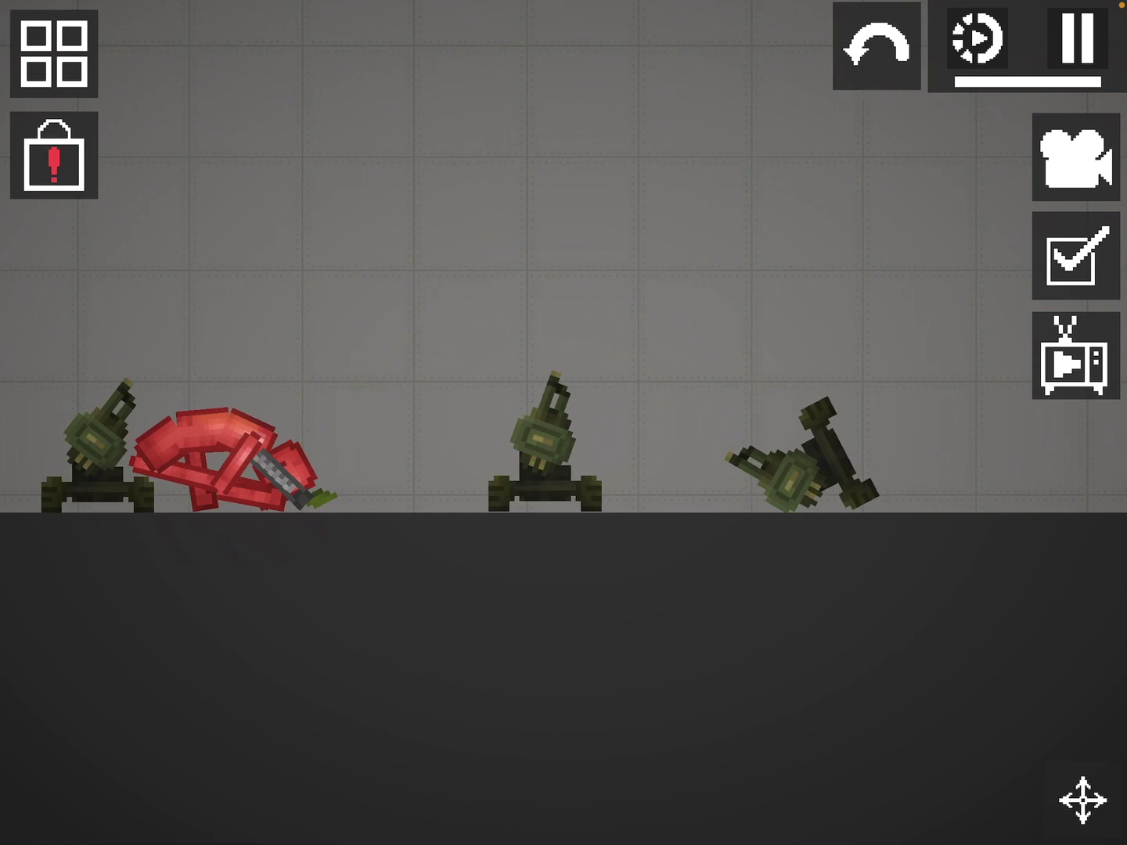
mouse_move(546, 441)
left_mouse_down()
mouse_move(528, 378)
mouse_move(687, 335)
left_mouse_up()
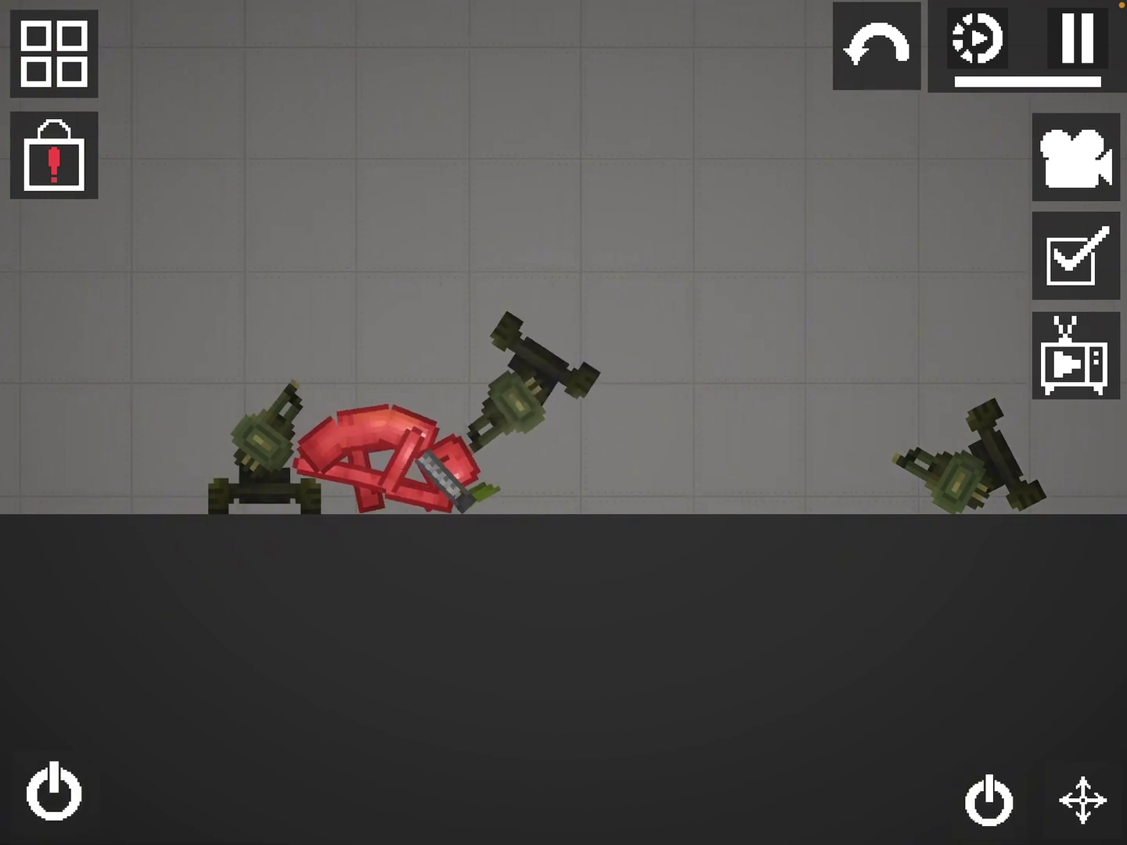
left_click_drag(396, 457, 422, 290)
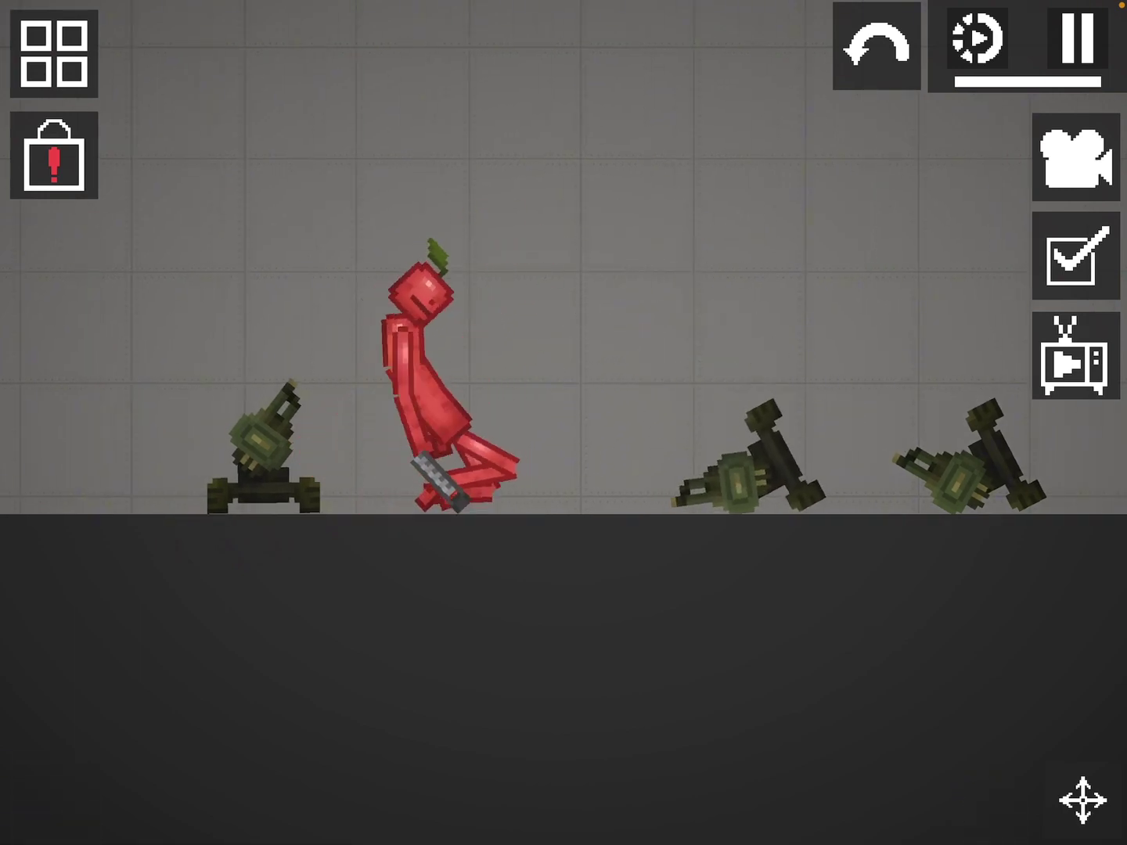
key("Delete")
scroll(564, 423, "down", 5)
left_click(53, 52)
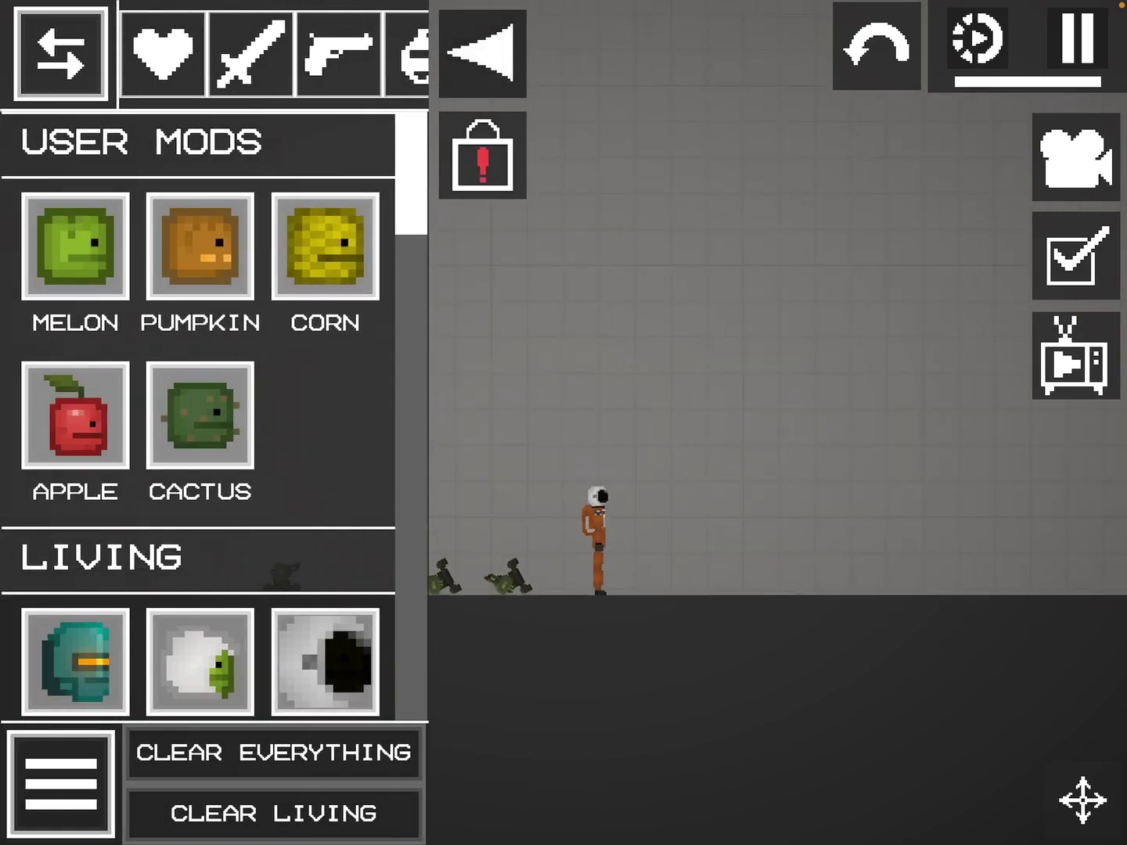
Lift the astronaut into the turrets' line of fire, then delete it
left_click_drag(793, 440, 977, 404)
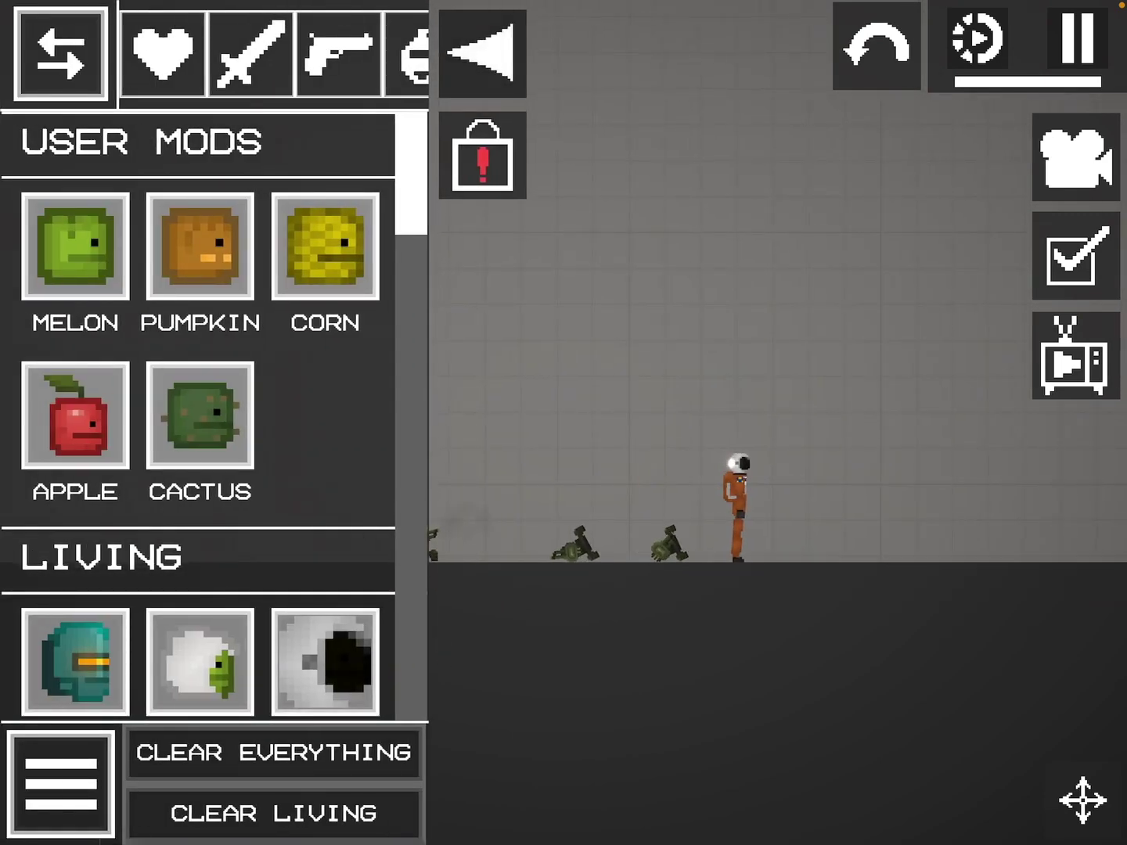
left_click(481, 53)
scroll(669, 493, "up", 5)
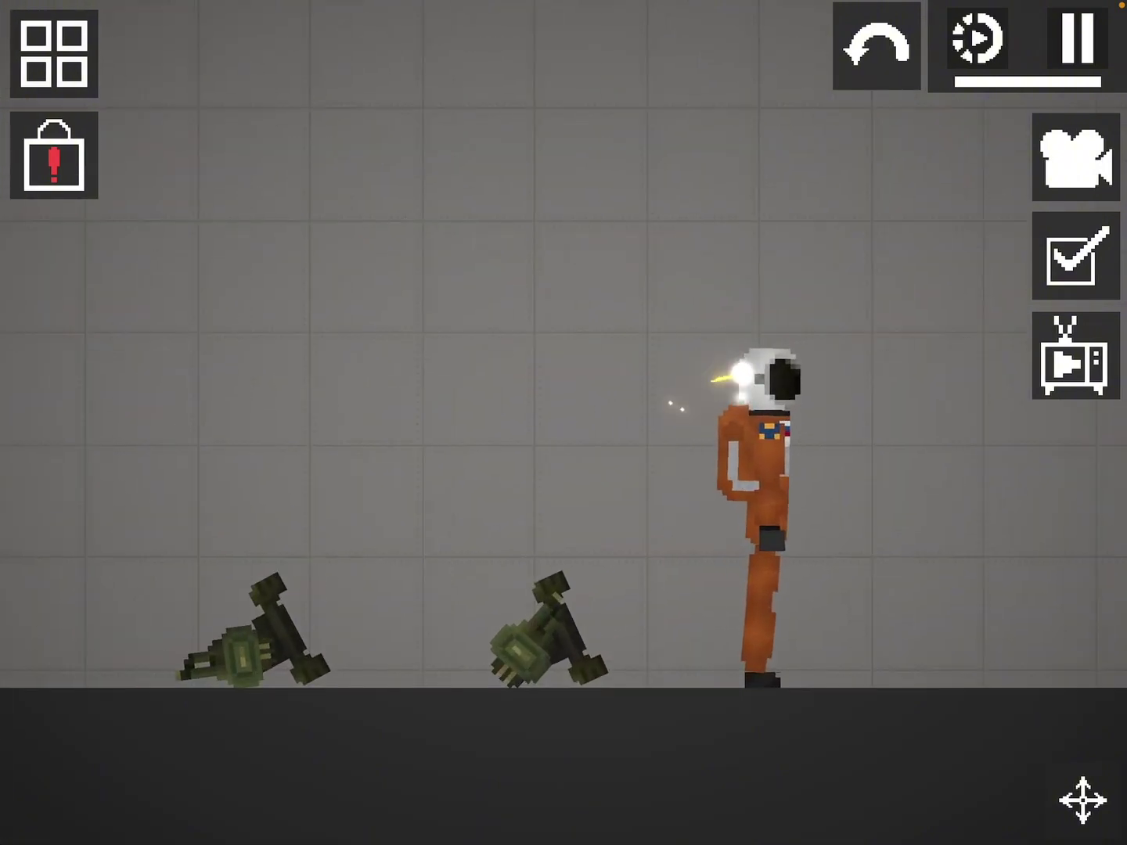
mouse_move(765, 377)
left_mouse_down()
mouse_move(555, 243)
mouse_move(352, 493)
left_mouse_up()
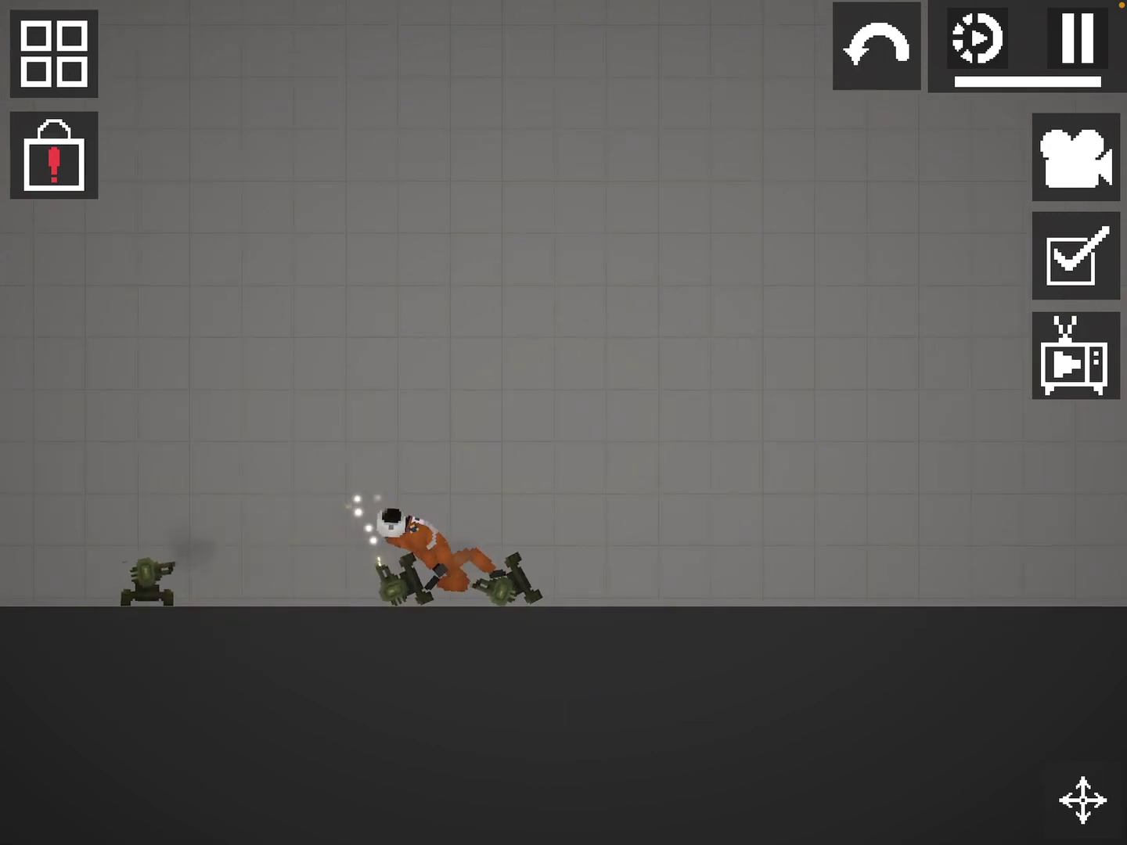
key("Delete")
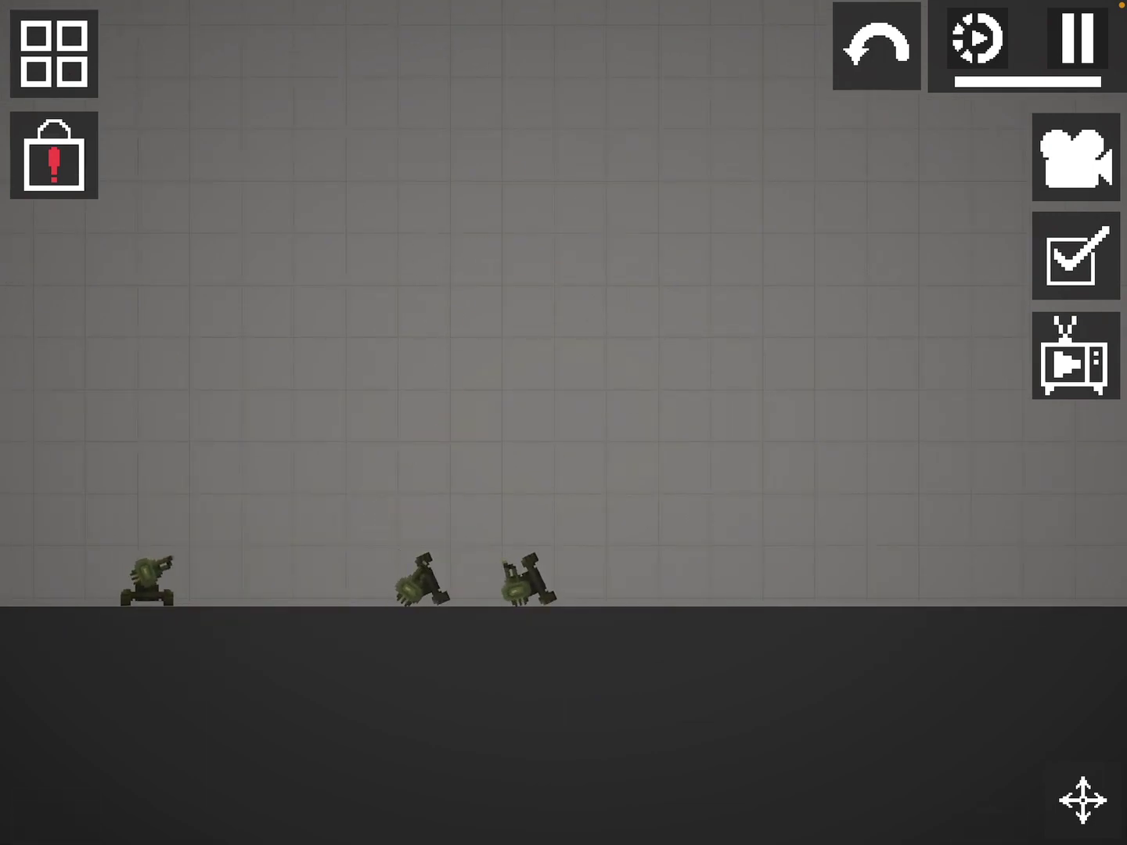
left_click(54, 54)
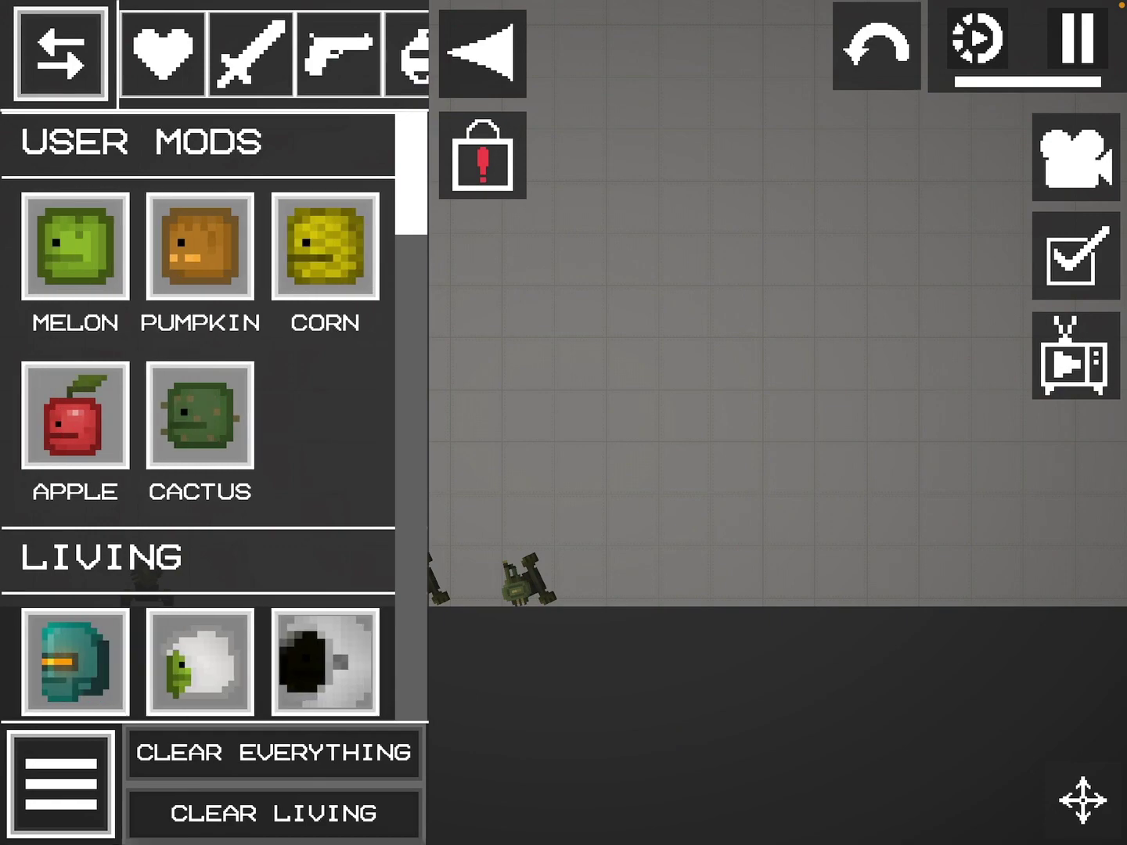
Spawn a troll beside the turrets and hide the item list to watch
left_click(483, 53)
scroll(198, 441, "down", 6)
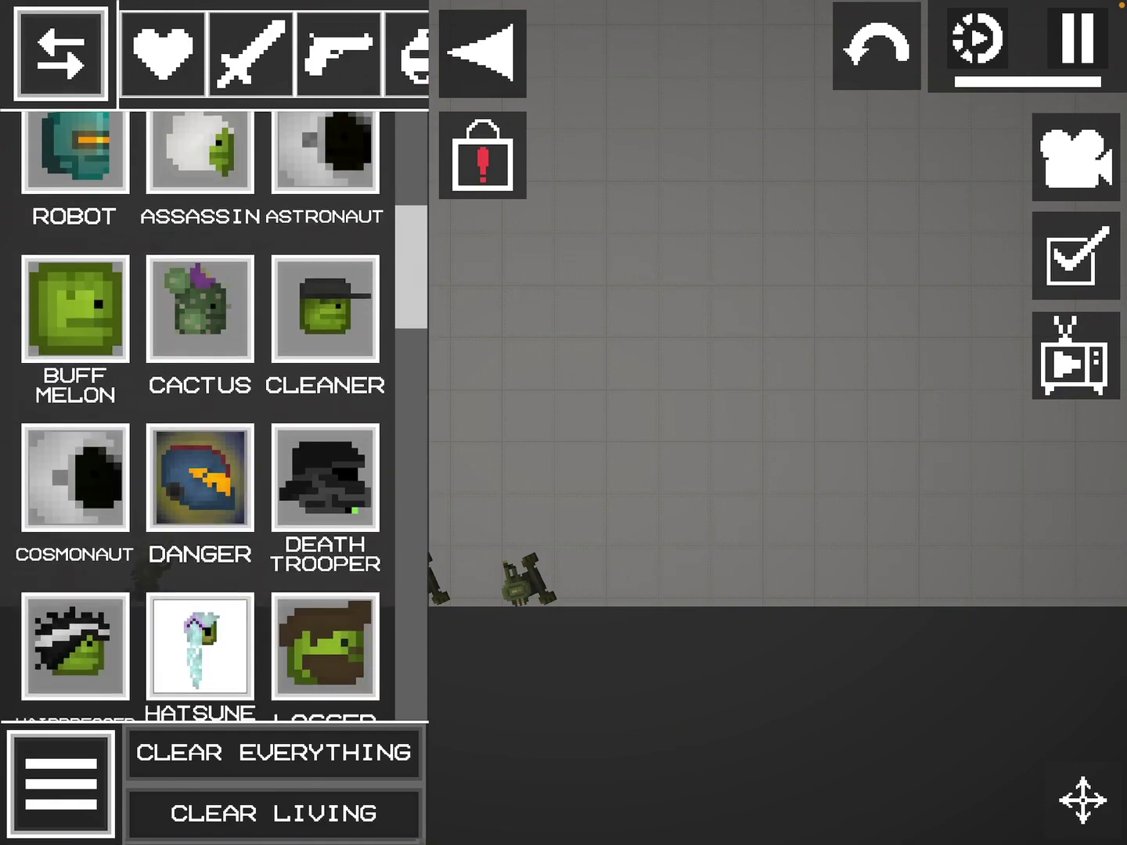
scroll(198, 441, "down", 6)
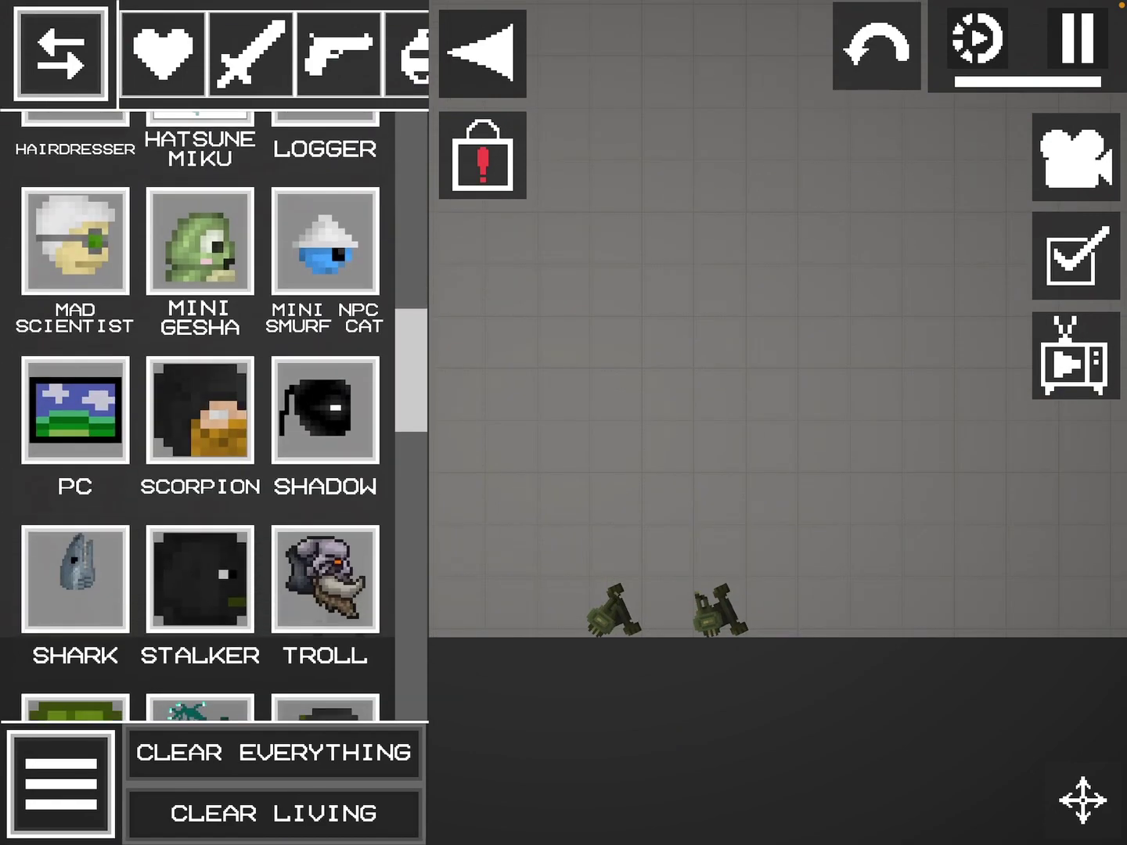
left_click(325, 452)
left_click(458, 564)
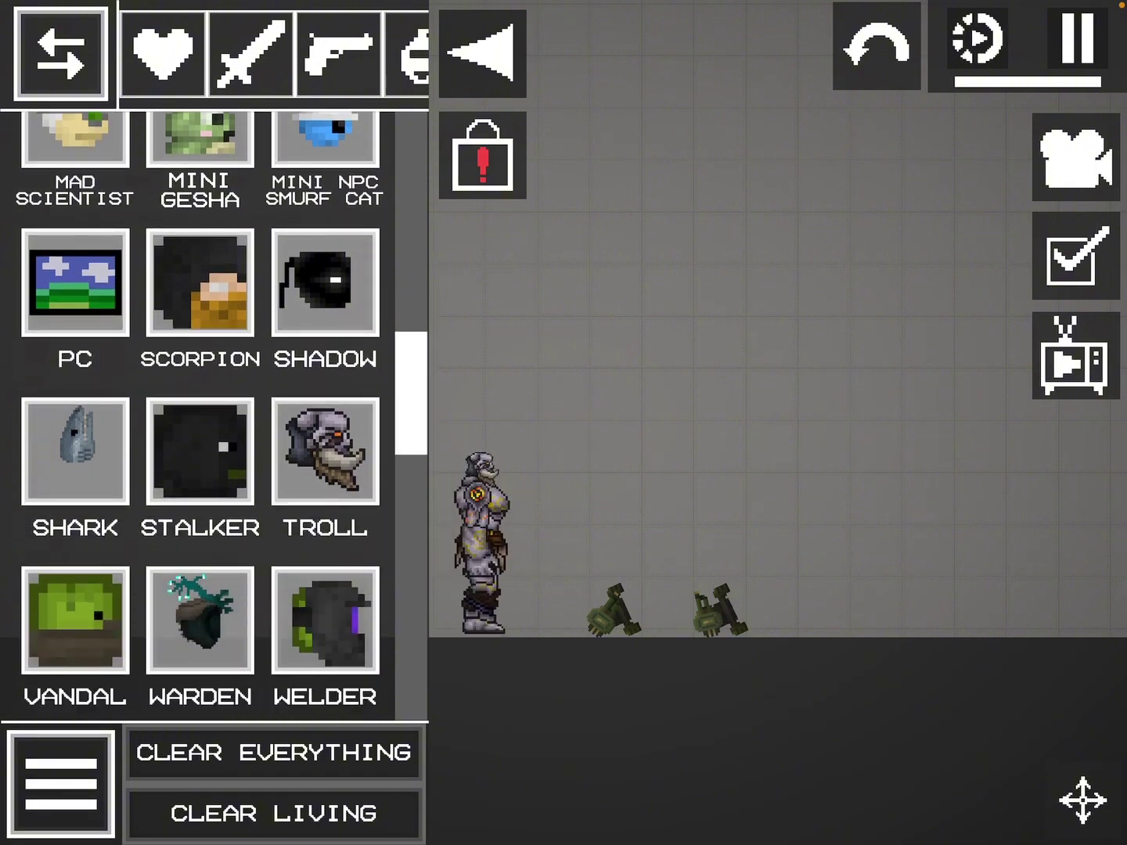
left_click(482, 53)
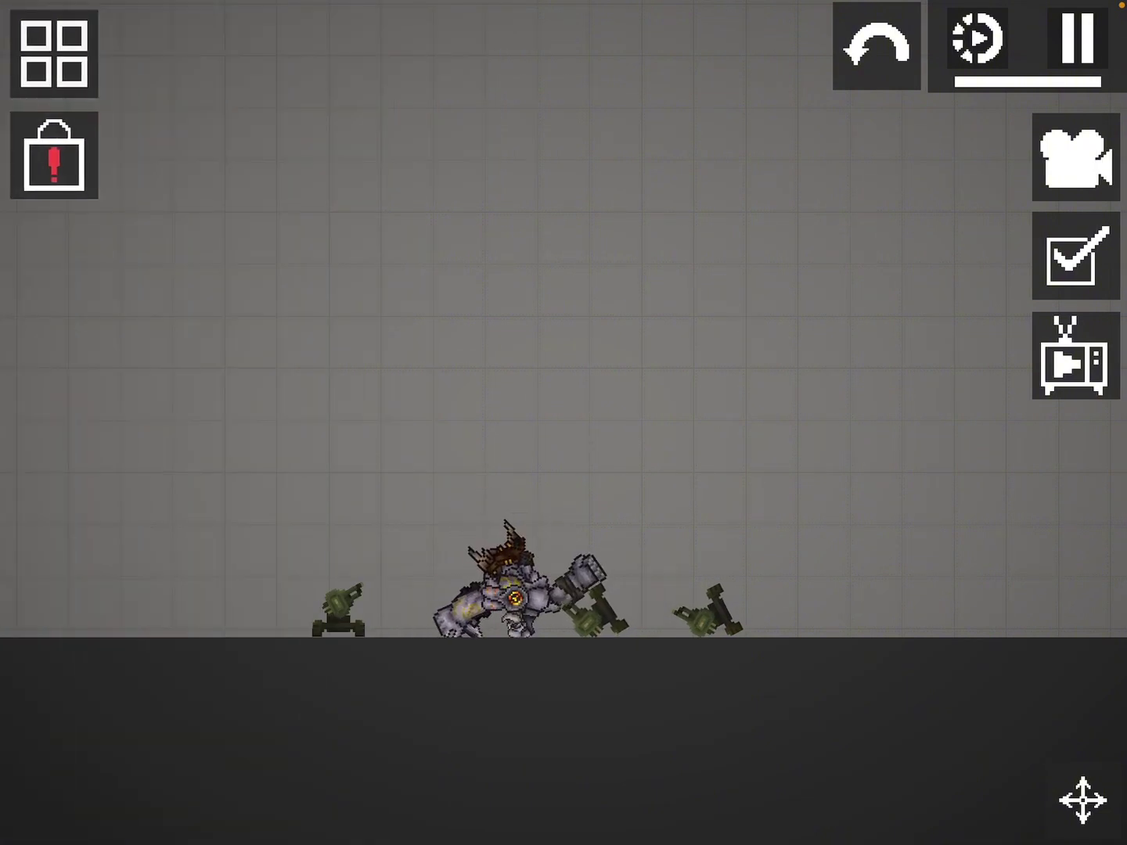
scroll(564, 440, "down", 5)
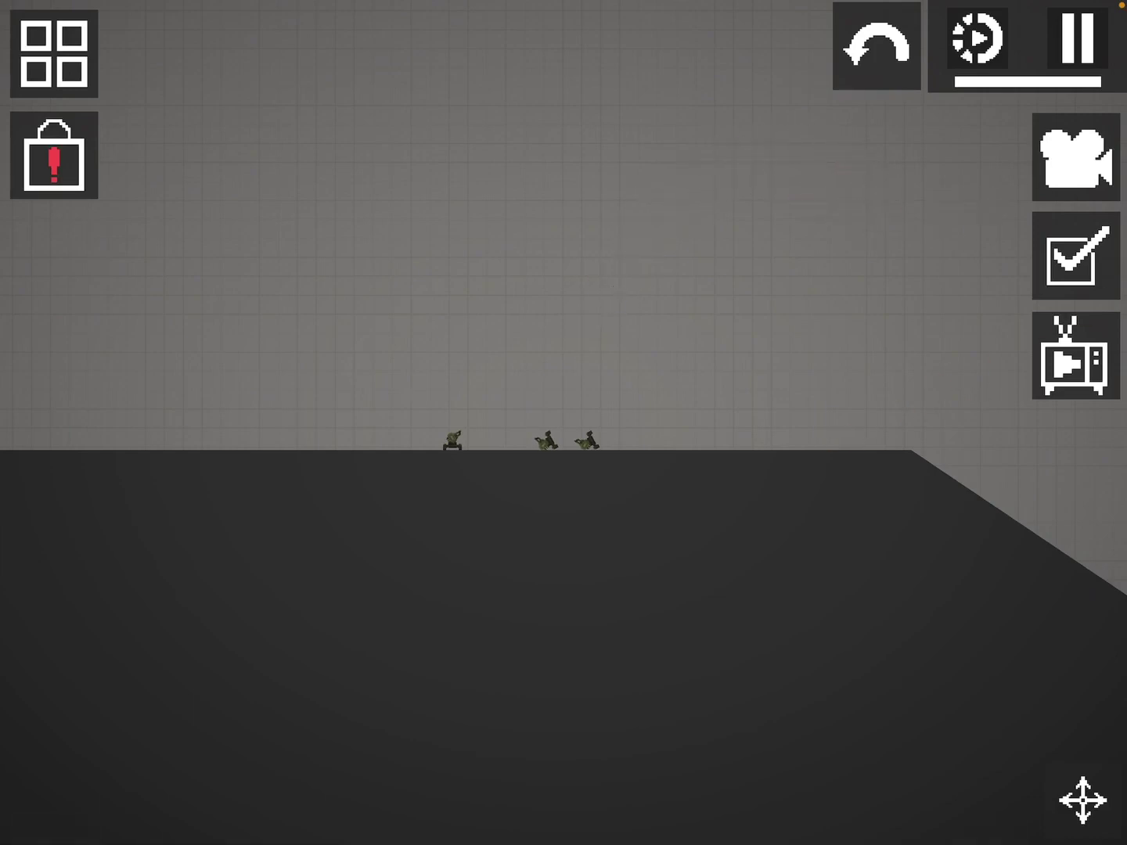
Spawn a shark among the turrets from the item list
left_click(54, 54)
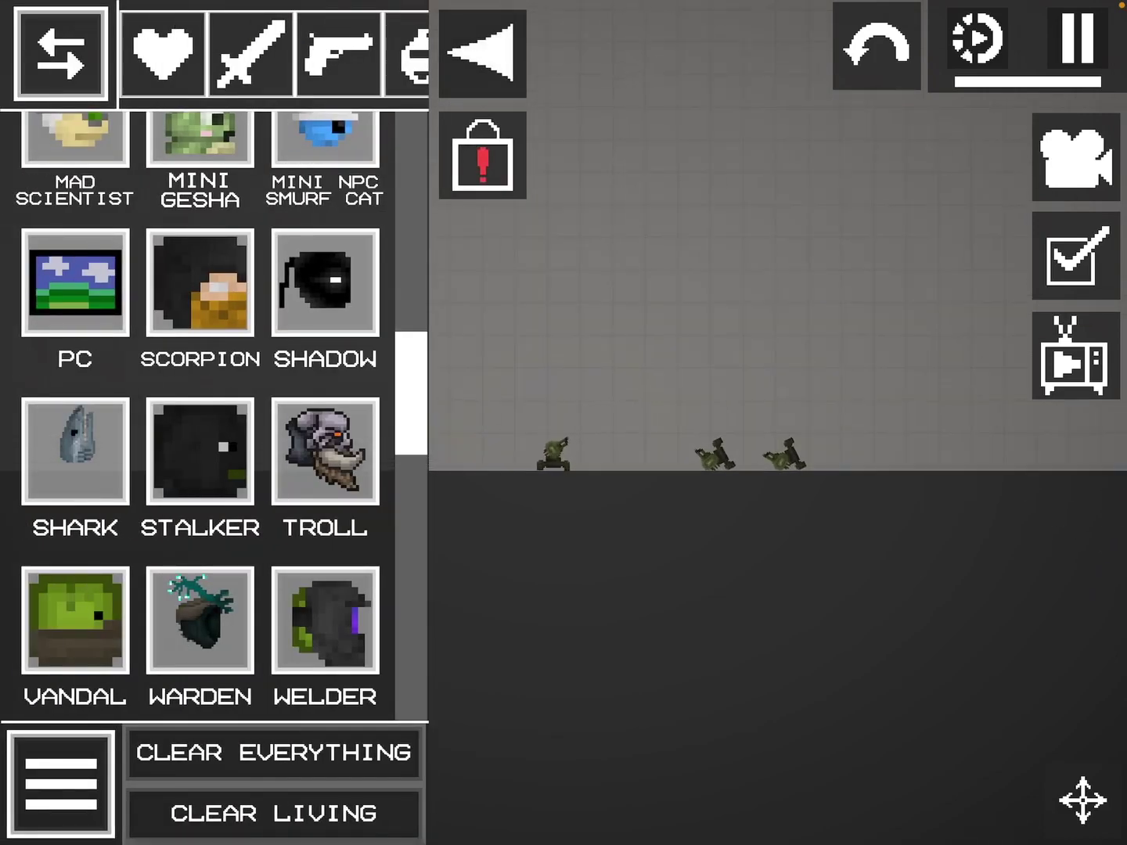
left_click(75, 451)
left_click(614, 317)
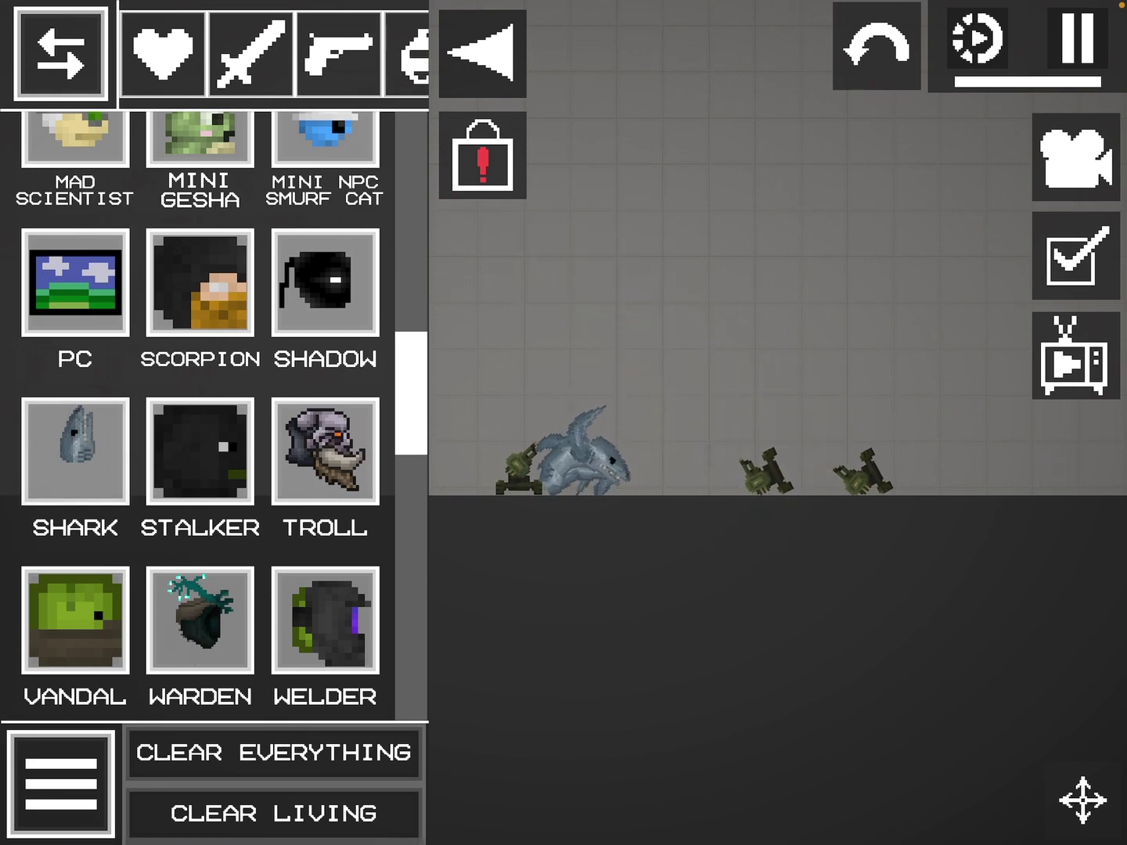
scroll(775, 352, "down", 3)
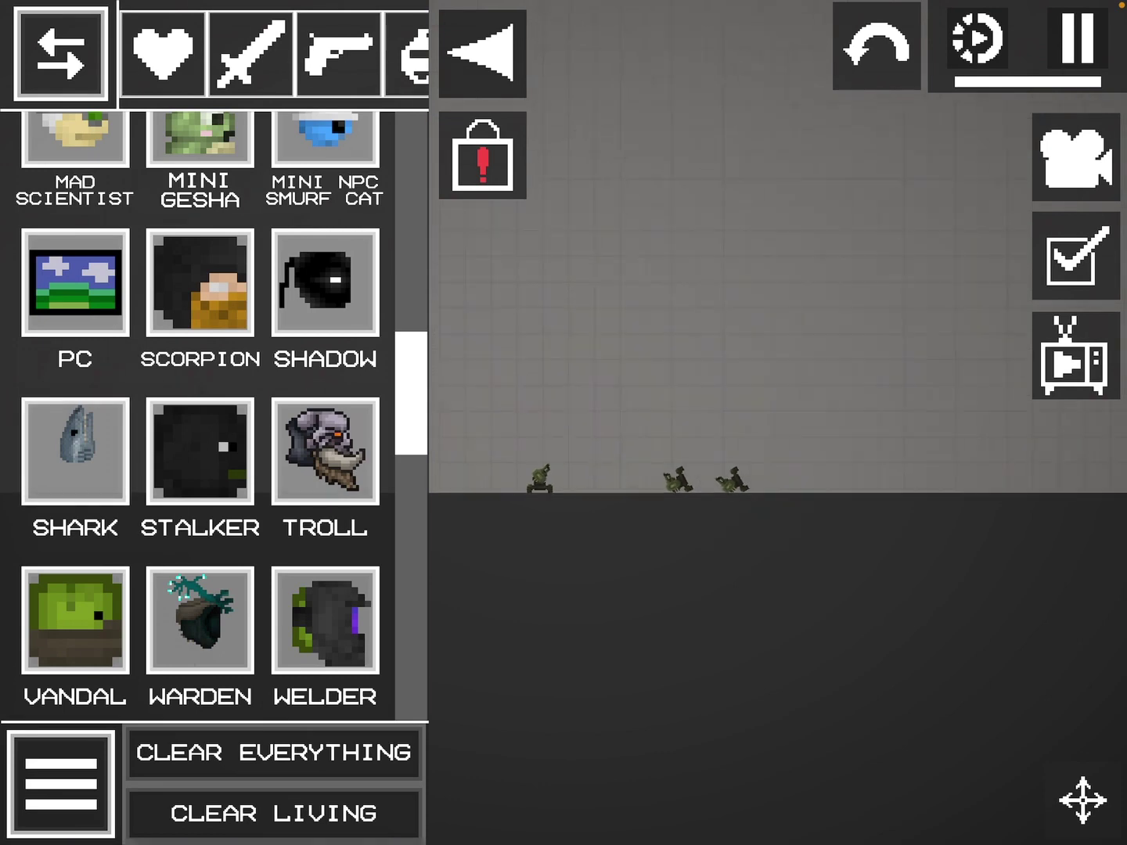
Pan along the ground to watch the fight until the floor is empty
left_click_drag(792, 352, 616, 378)
left_click_drag(704, 396, 845, 352)
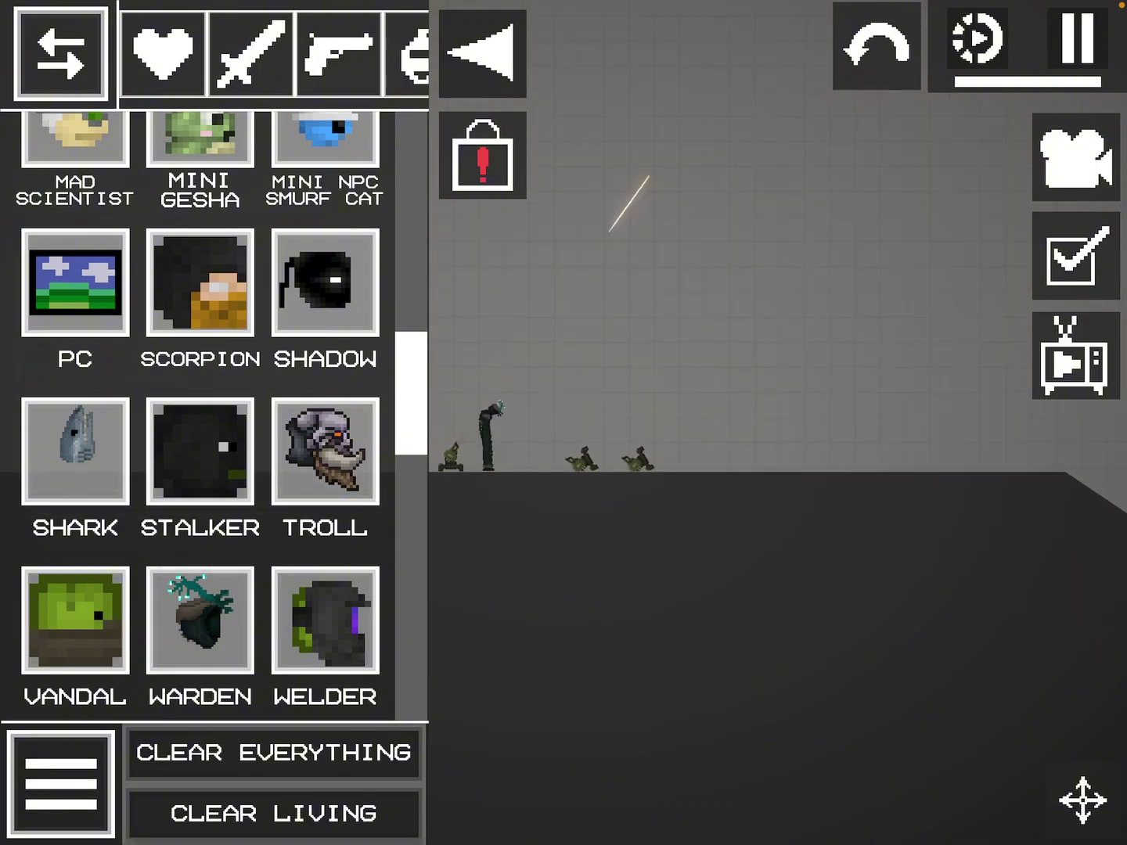
left_click(482, 53)
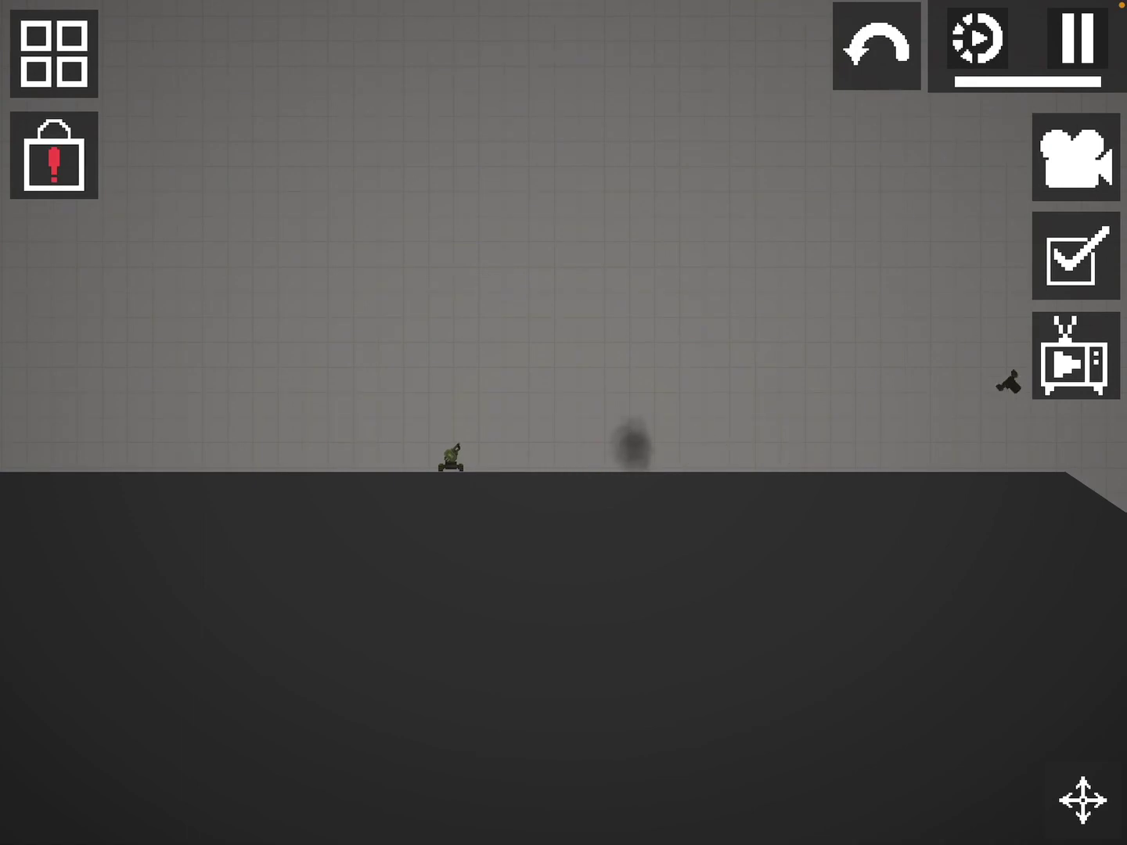
left_click_drag(792, 616, 265, 616)
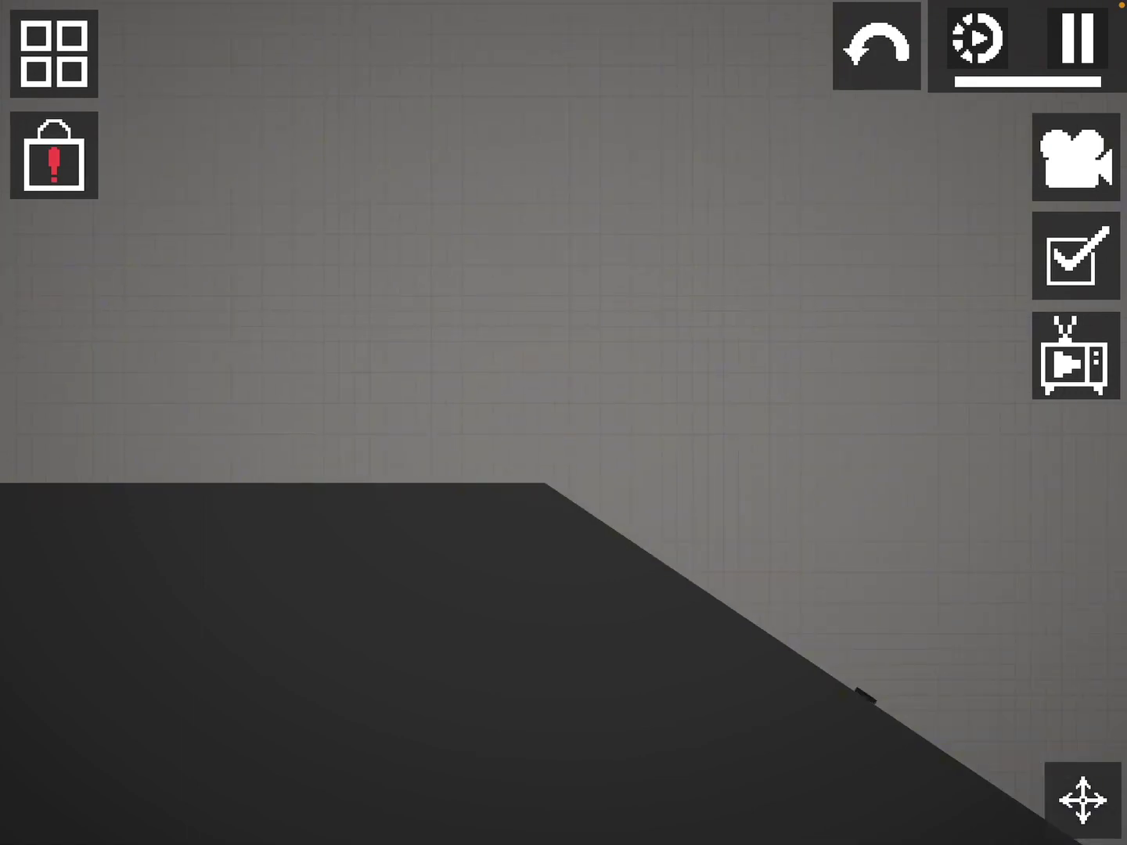
left_click_drag(563, 616, 652, 564)
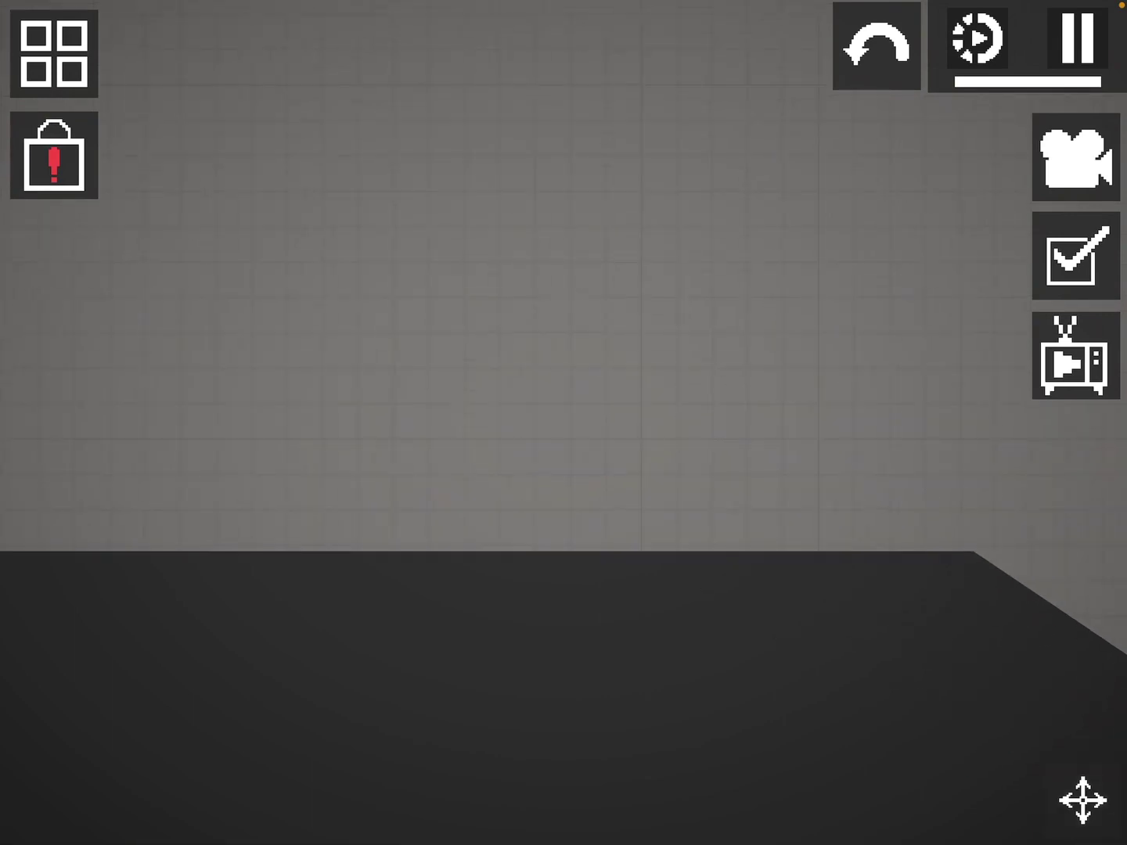
left_click(54, 54)
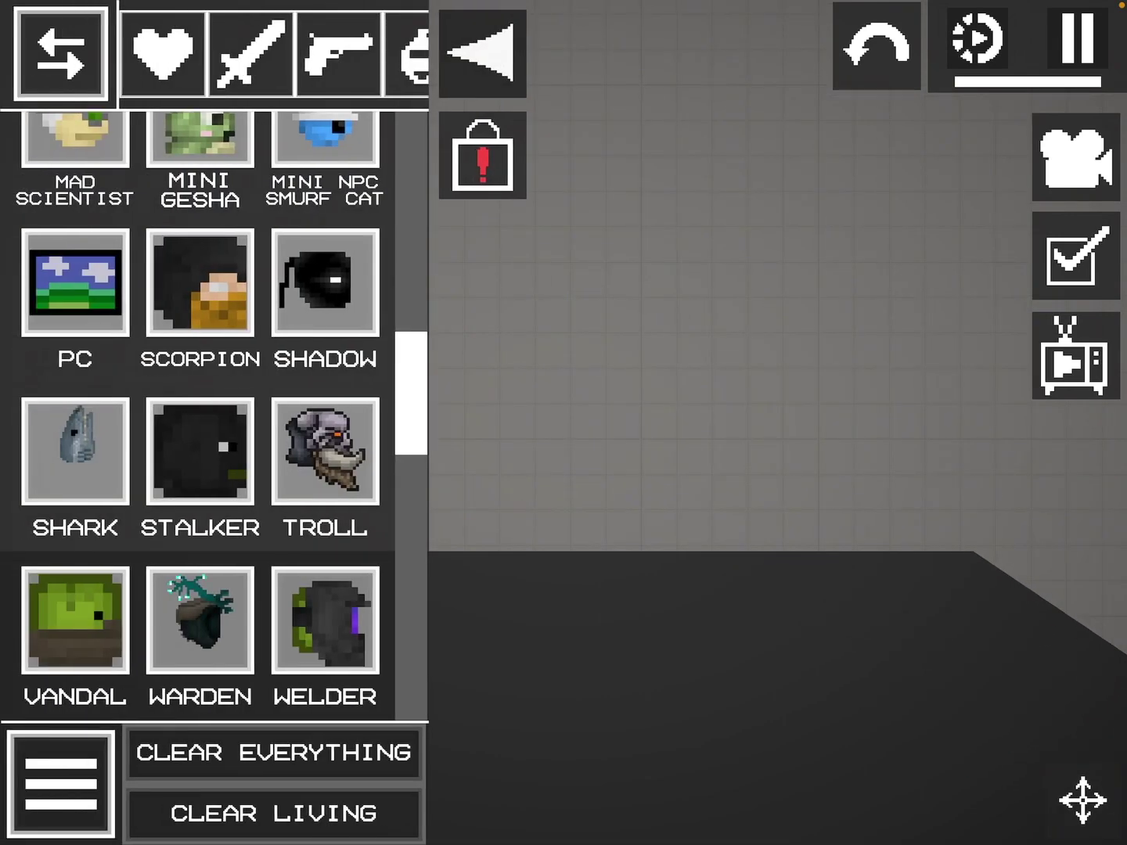
scroll(198, 441, "down", 5)
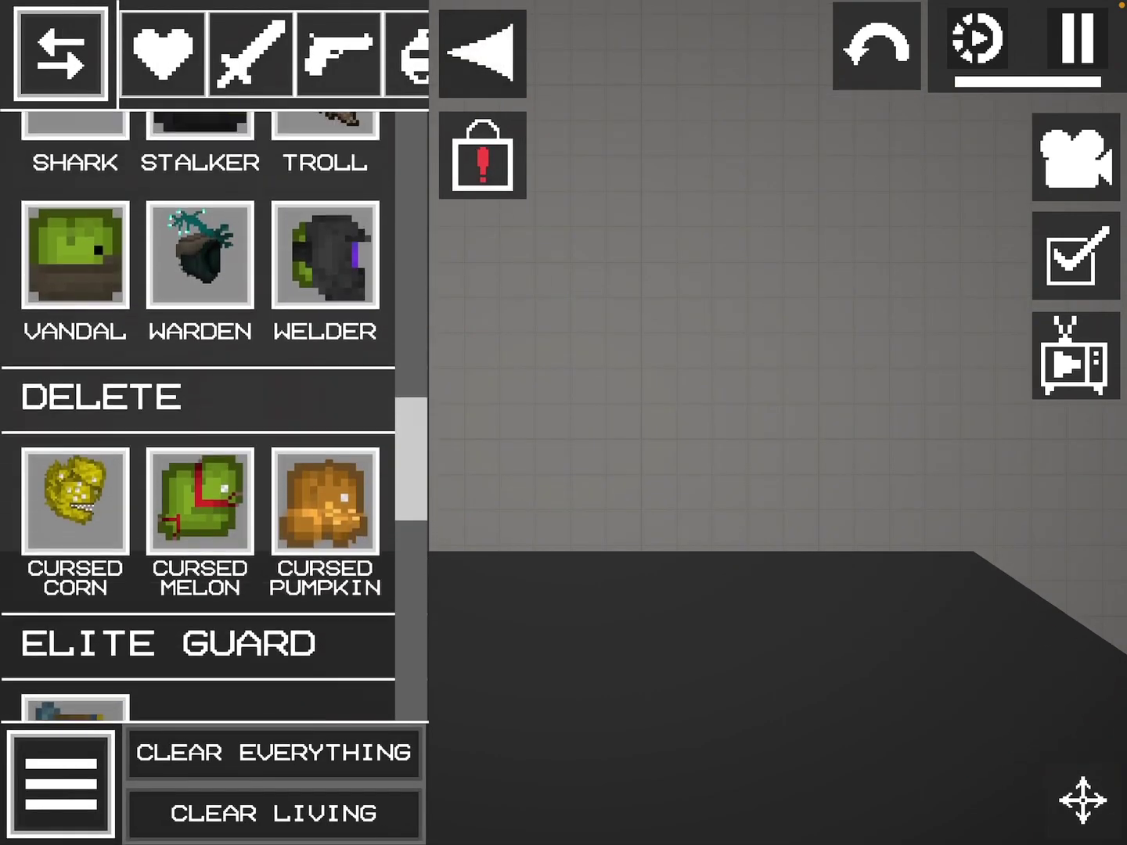
left_click_drag(74, 260, 616, 440)
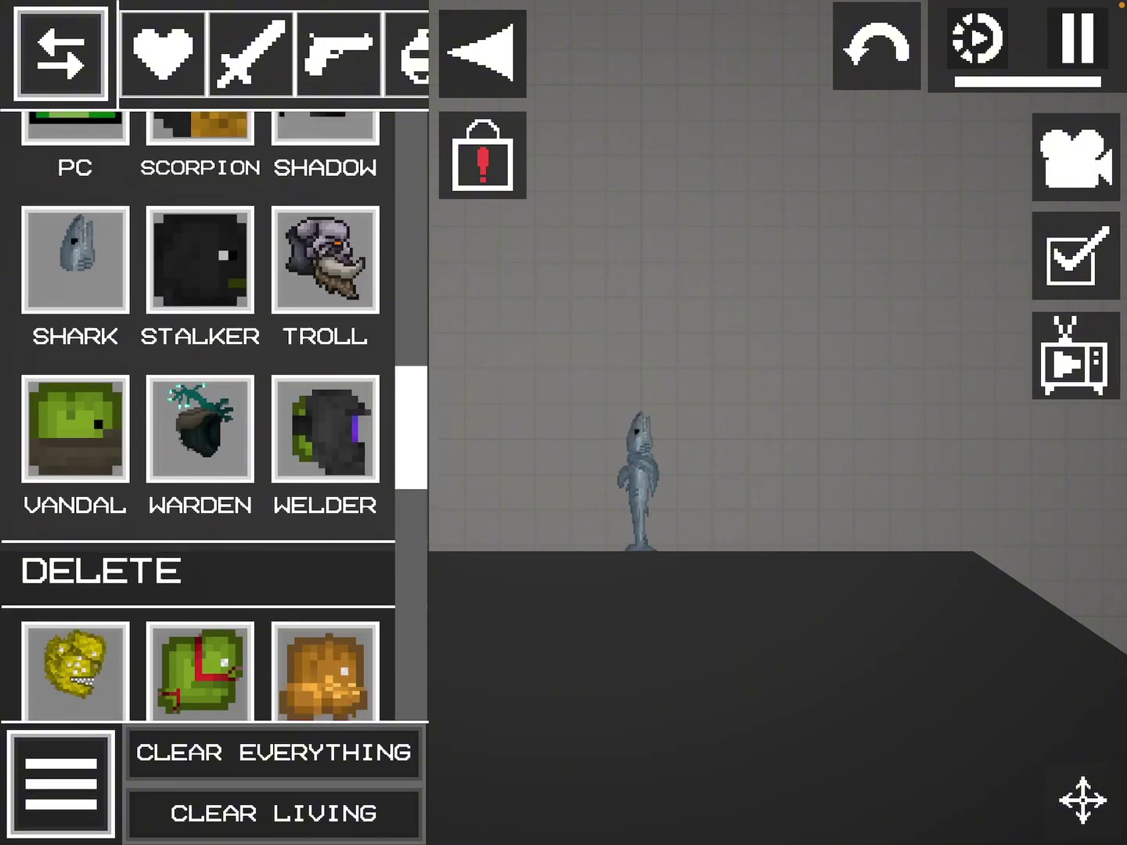
left_click_drag(792, 661, 793, 396)
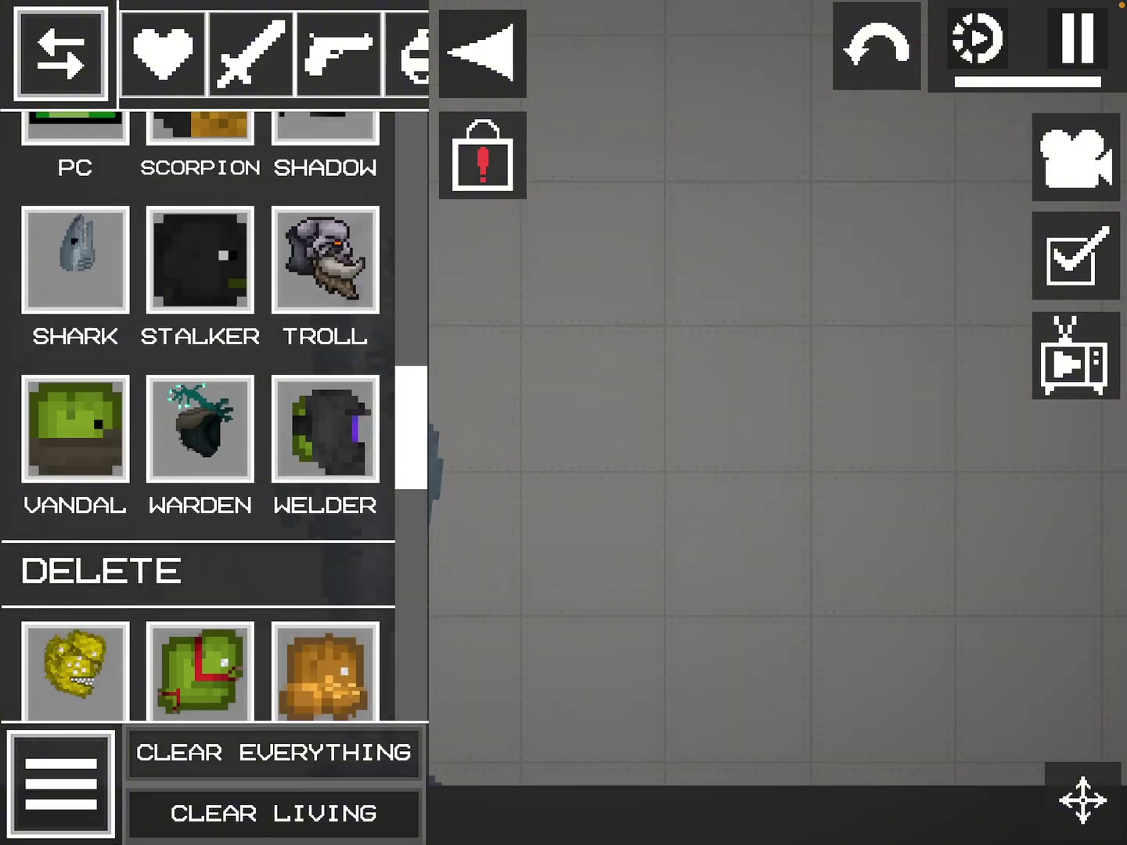
scroll(775, 439, "down", 3)
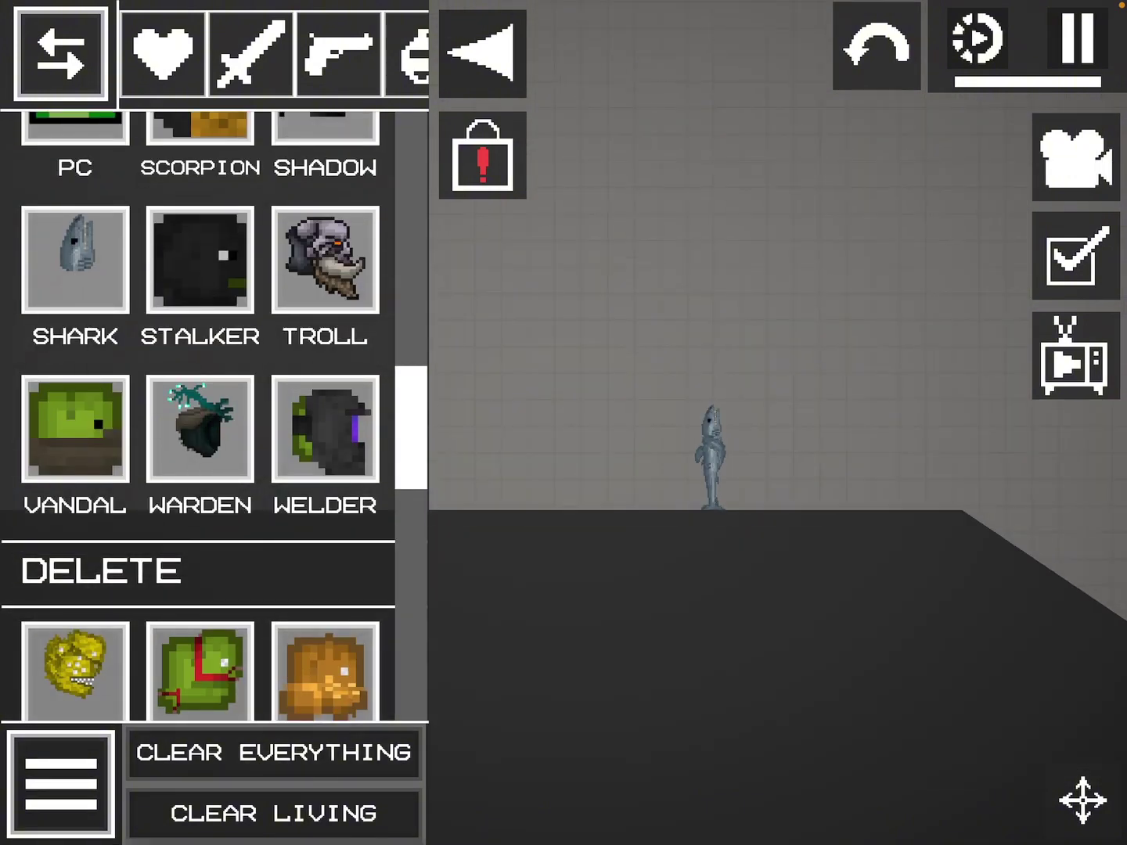
left_click_drag(709, 453, 701, 35)
left_click(483, 52)
left_click_drag(791, 440, 722, 431)
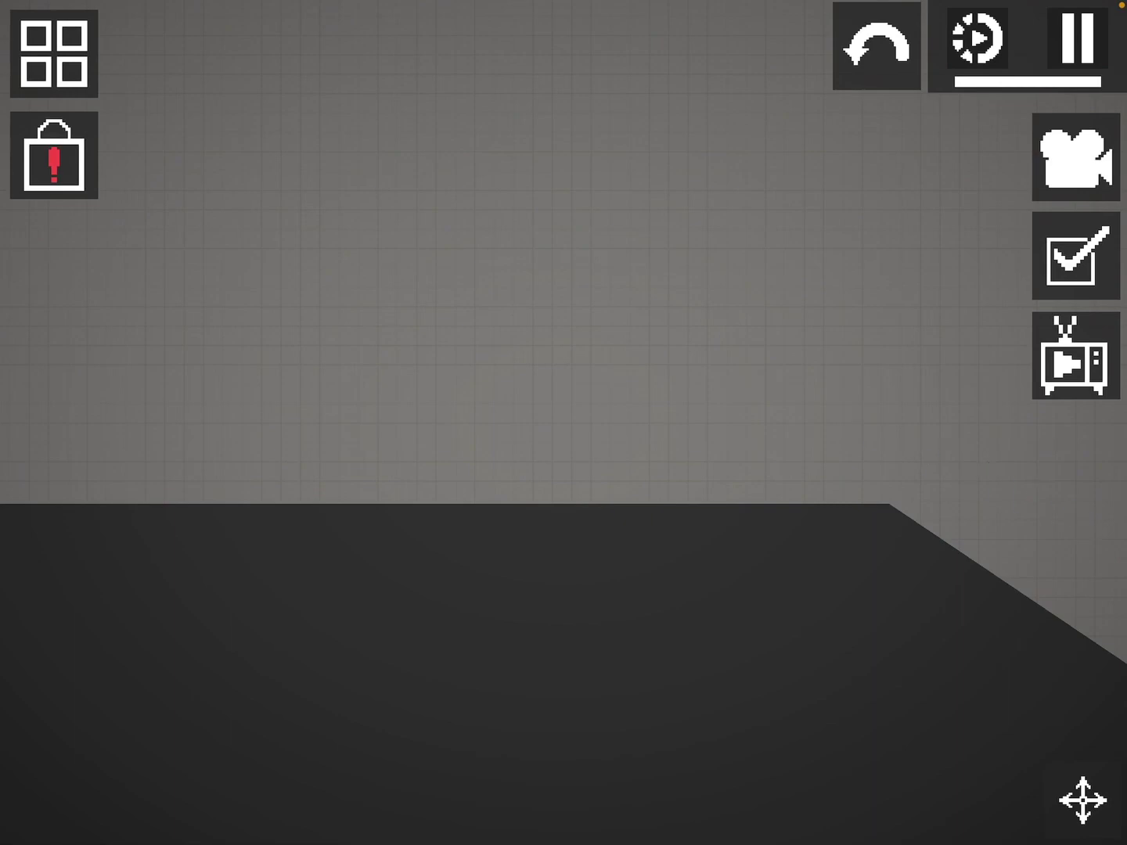
scroll(564, 423, "down", 2)
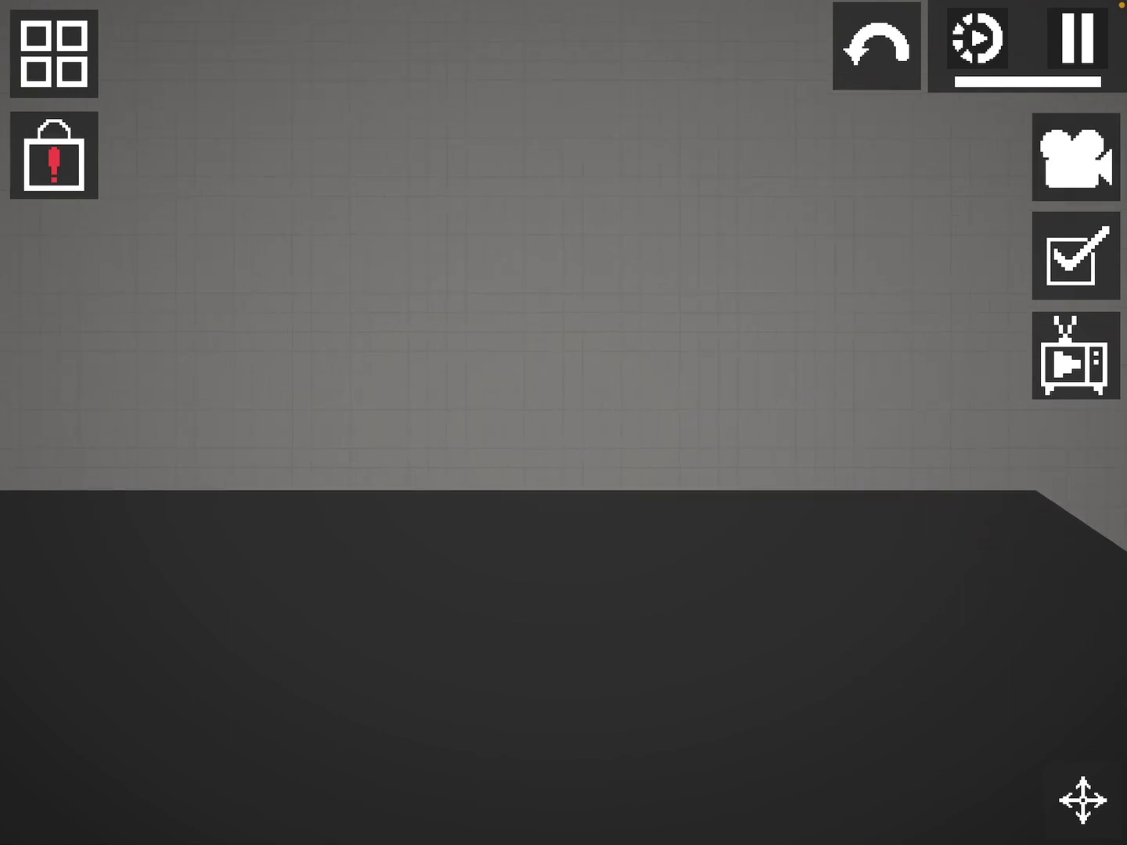
scroll(563, 423, "up", 3)
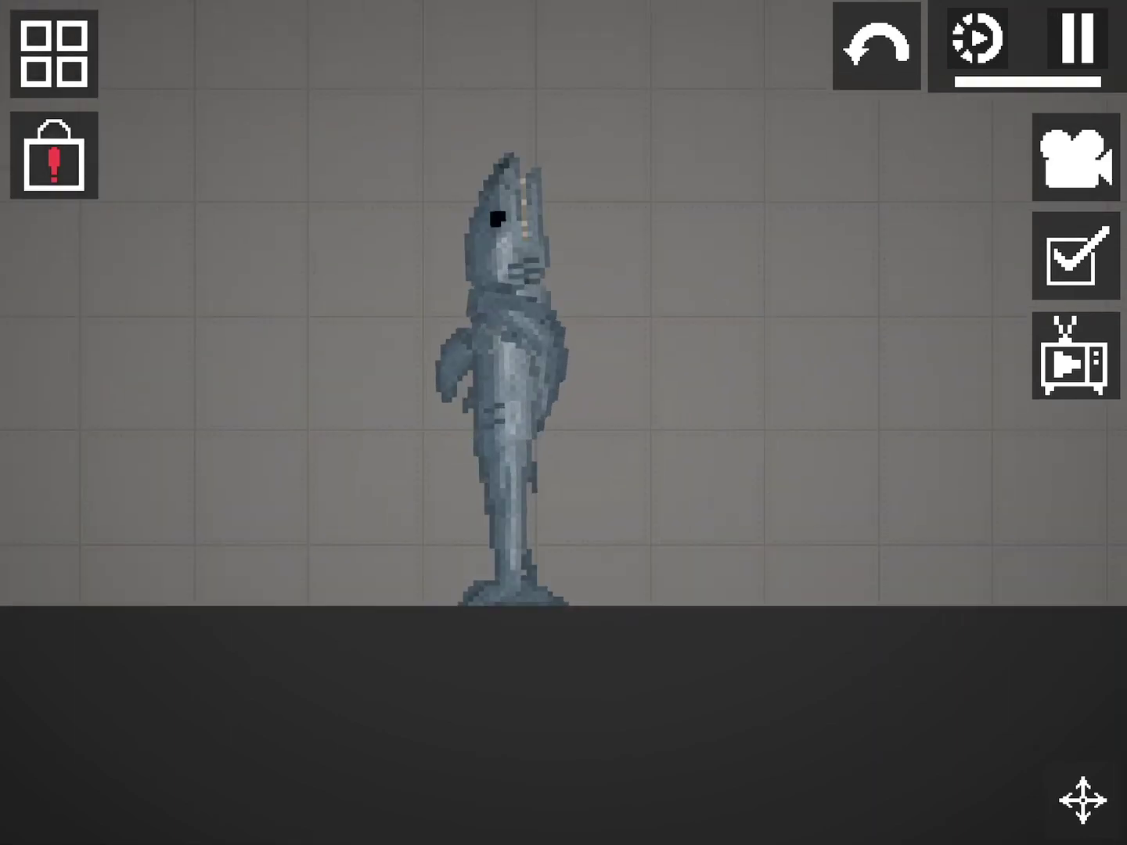
scroll(563, 422, "down", 3)
scroll(563, 422, "up", 1)
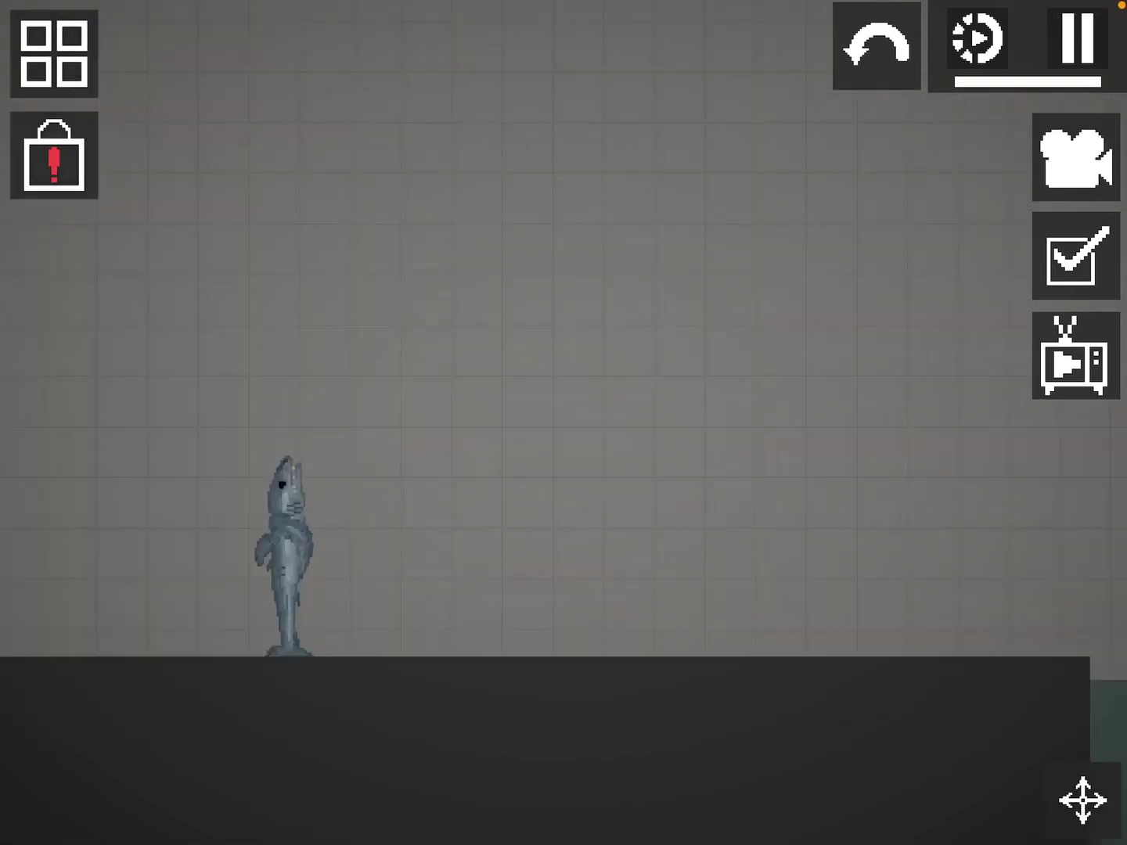
Throw the shark off the dark floor block into the water pool and pan down into the depths
left_click_drag(704, 396, 413, 352)
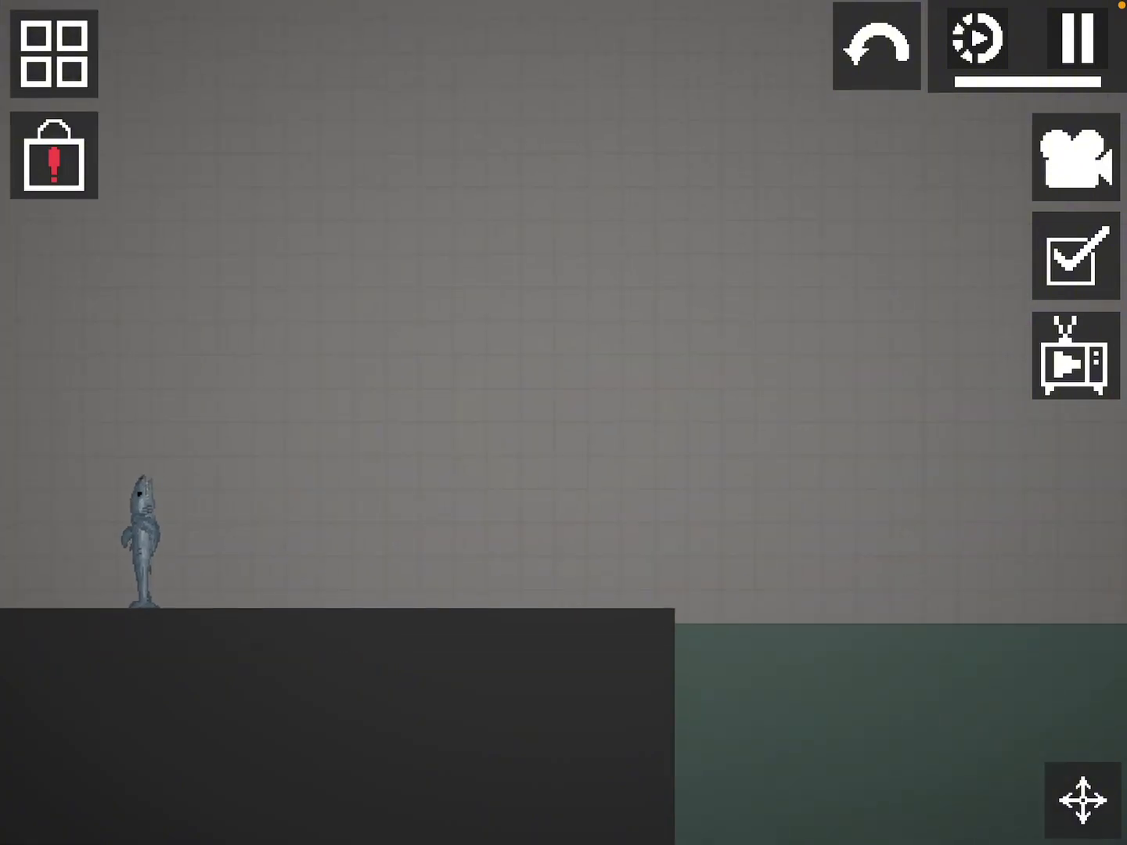
left_click_drag(141, 537, 836, 704)
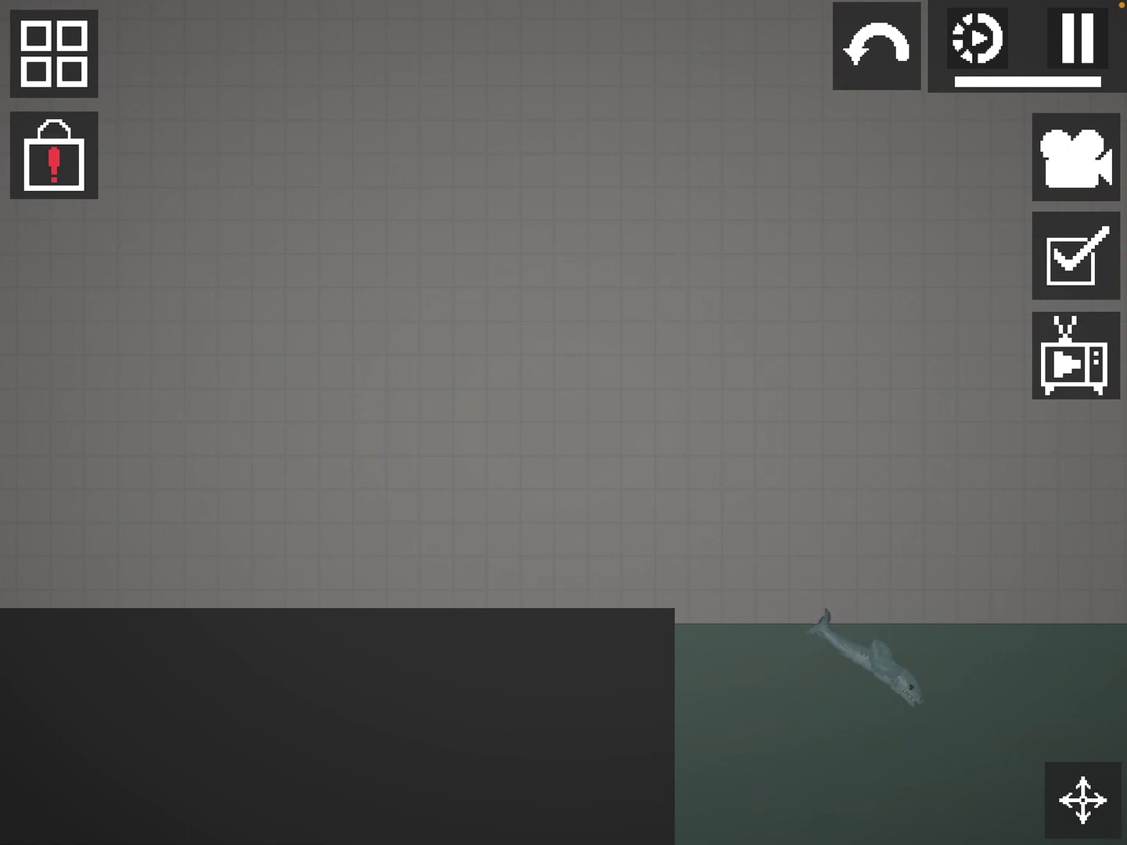
scroll(872, 669, "up", 5)
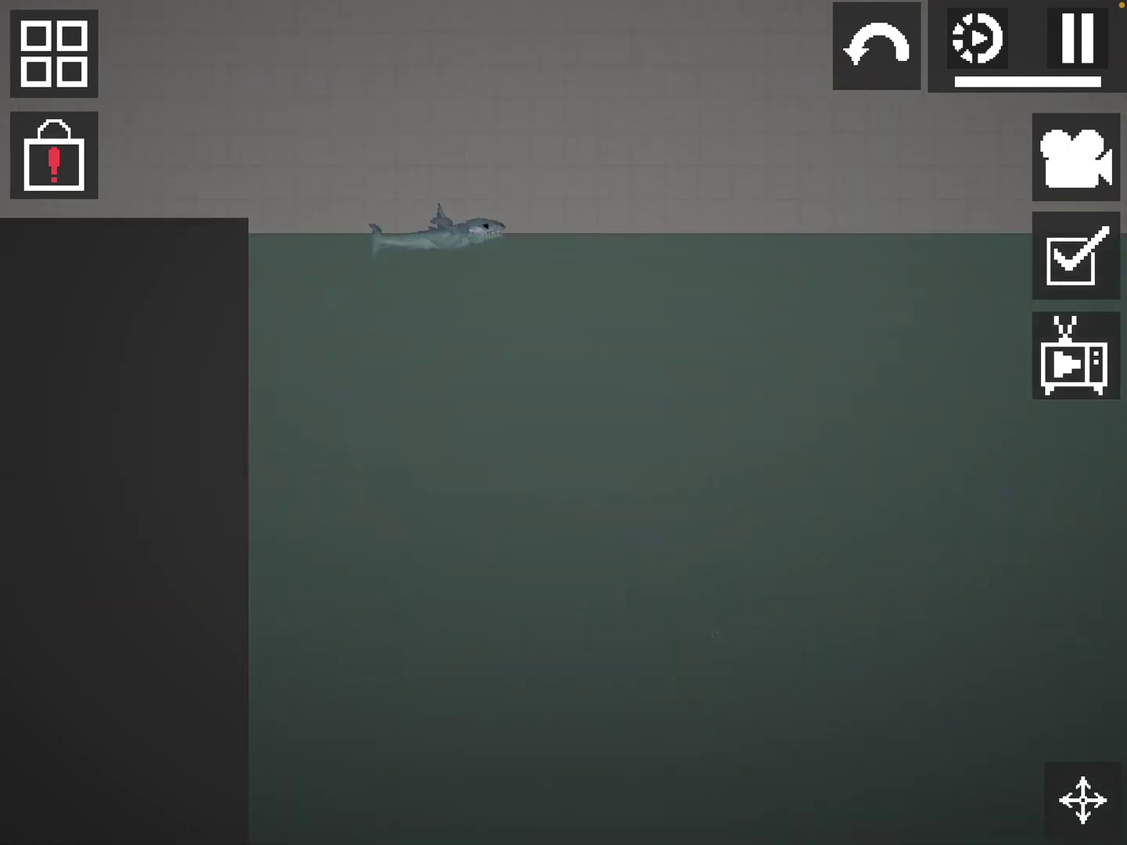
left_click_drag(617, 616, 617, 176)
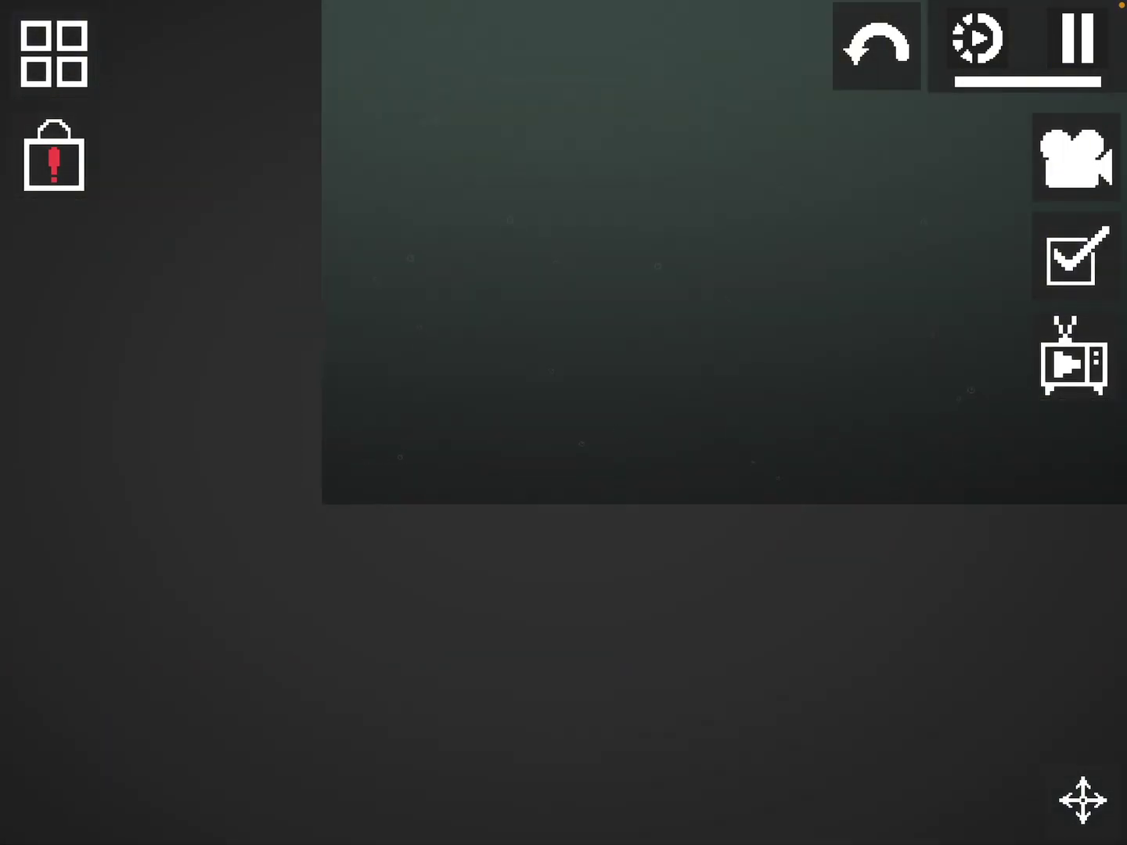
Spawn two Munroe Bombs from Explosives and set a Nuclear Bomb on top
left_click(53, 54)
scroll(265, 53, "up", 3)
left_click(242, 54)
scroll(203, 440, "down", 3)
scroll(677, 414, "up", 4)
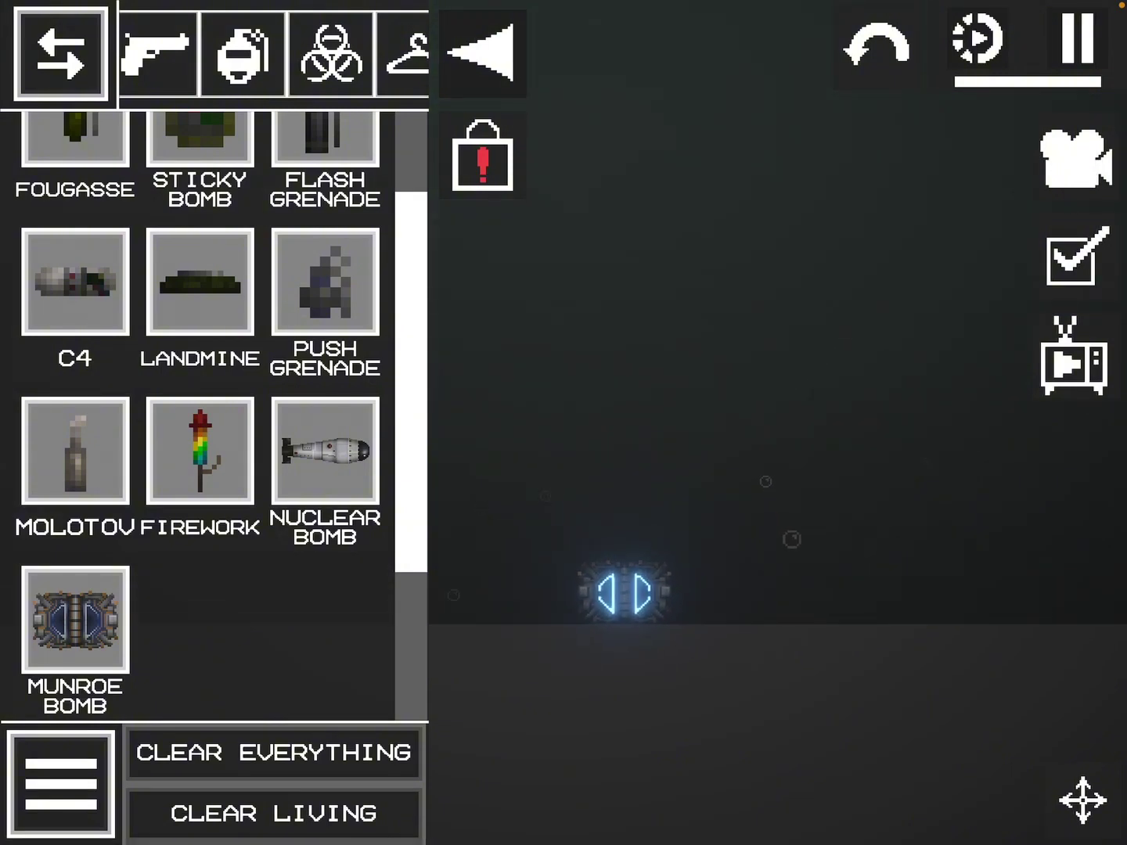
left_click(770, 608)
left_click_drag(770, 608, 717, 590)
left_click(325, 451)
left_click(695, 511)
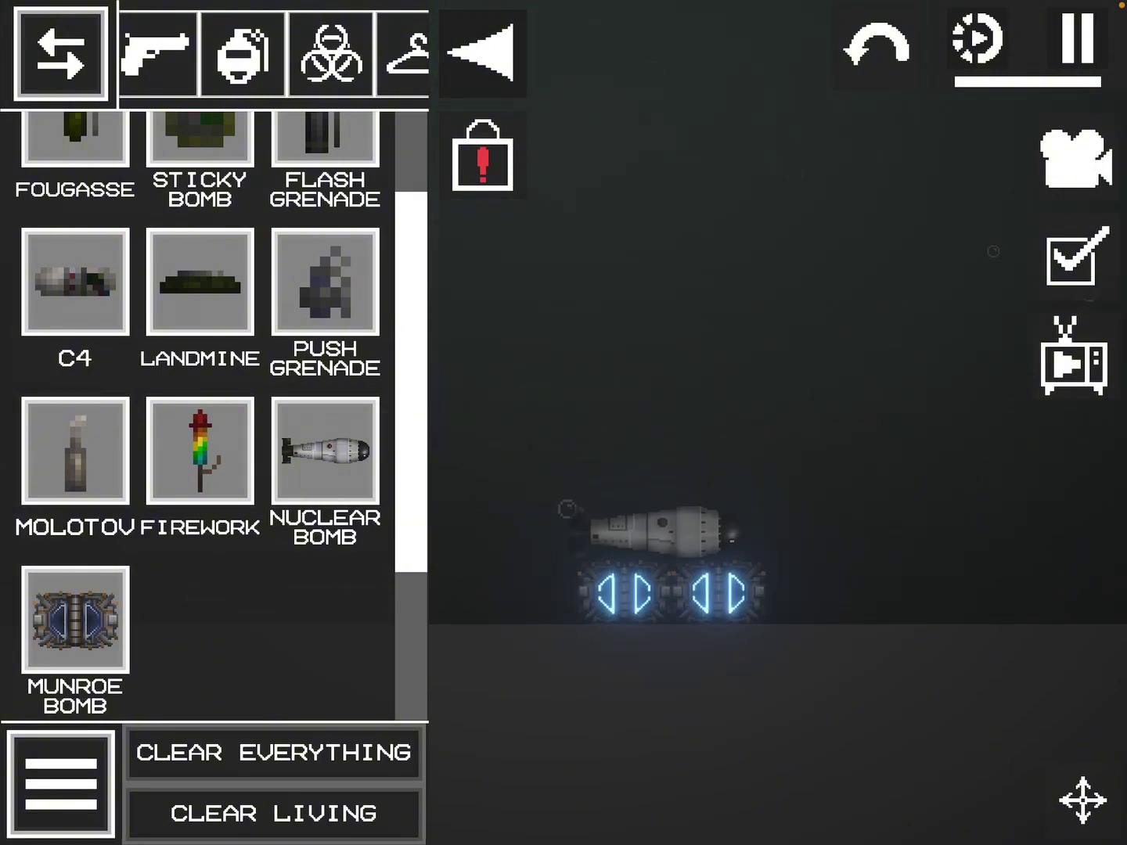
left_click_drag(696, 515, 643, 532)
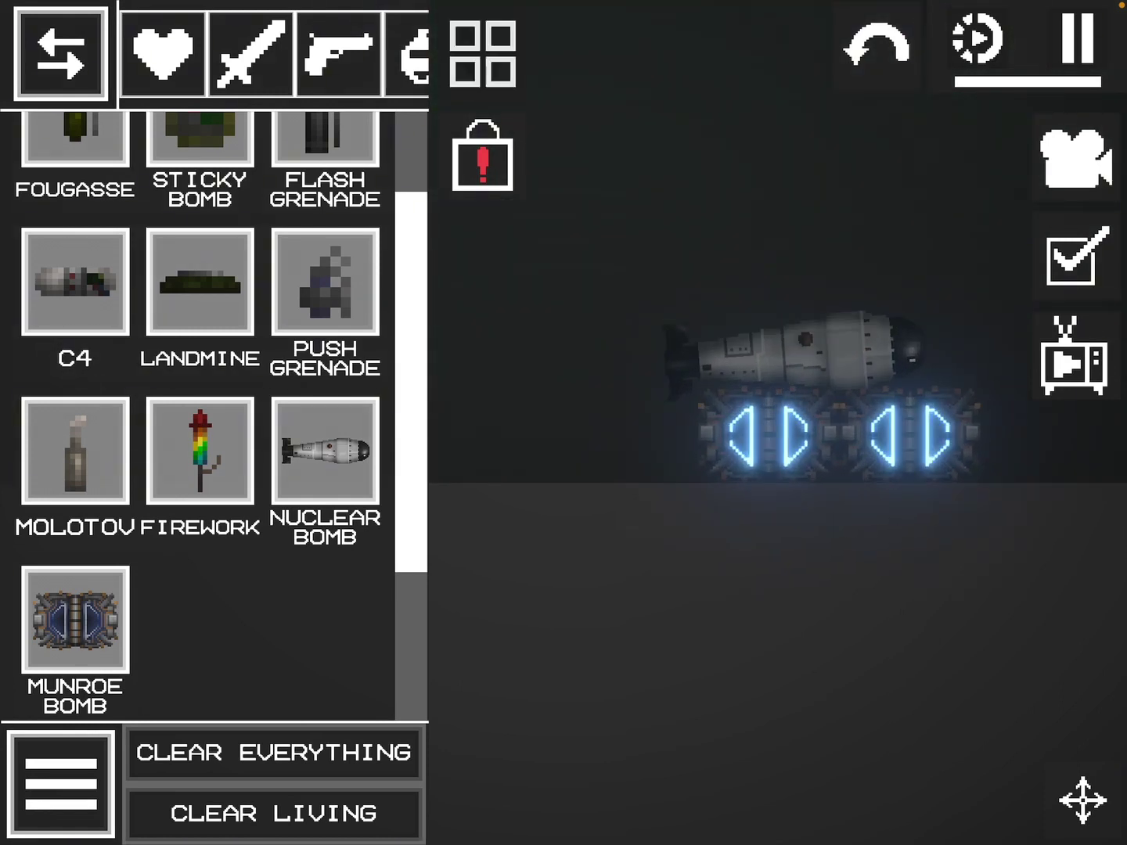
Activate the bomb stack to detonate it
left_click(480, 53)
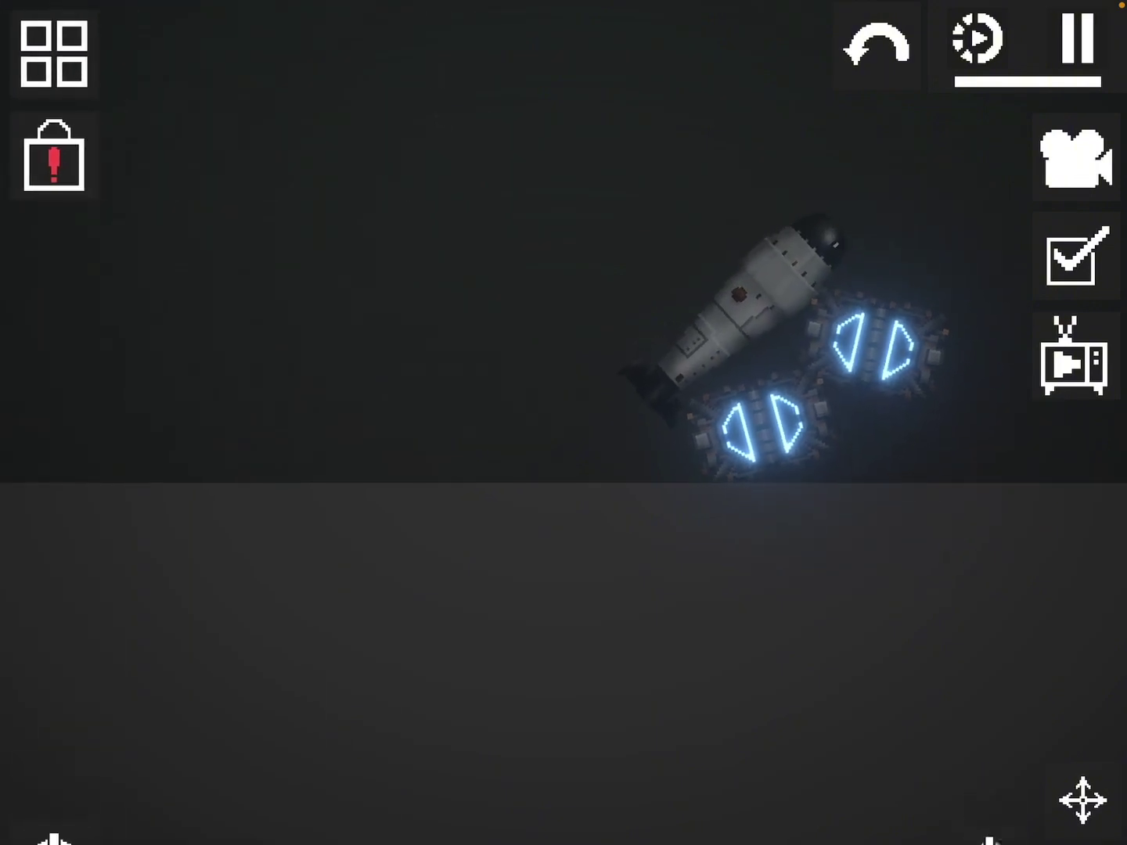
right_click(775, 352)
scroll(897, 396, "down", 3)
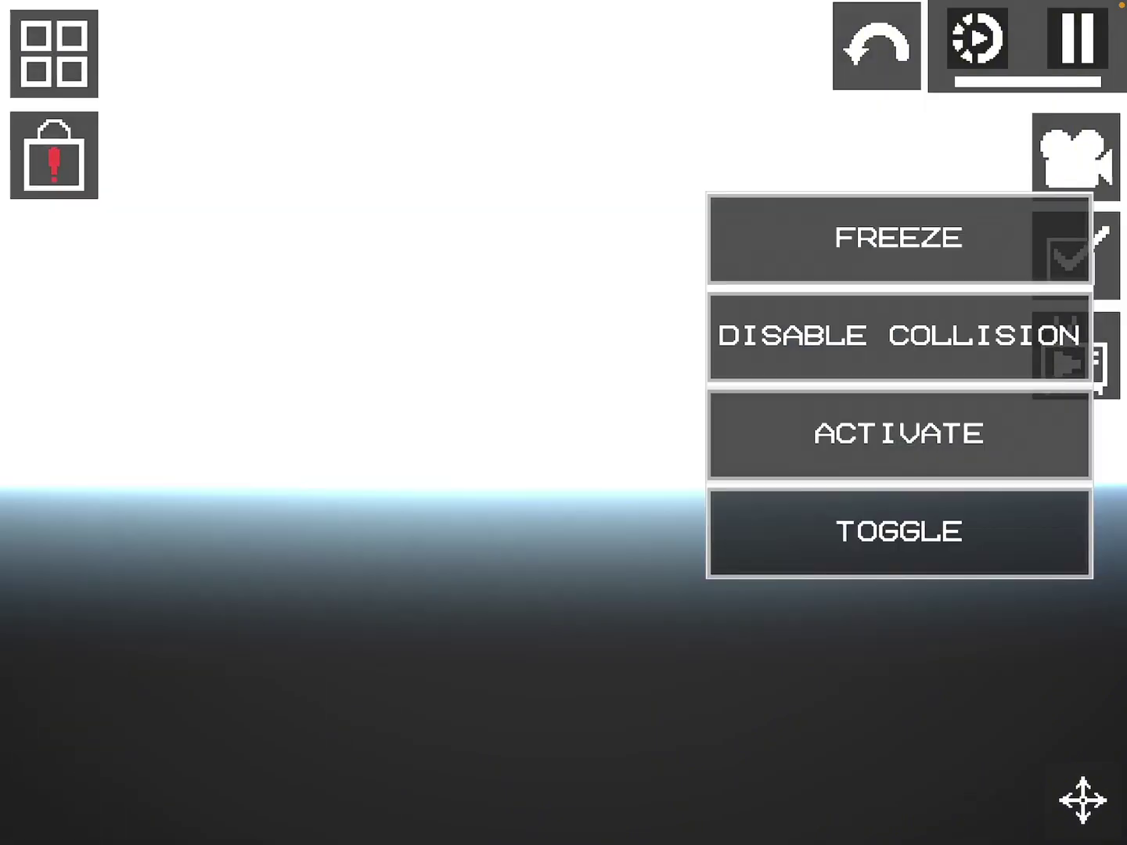
left_click(898, 440)
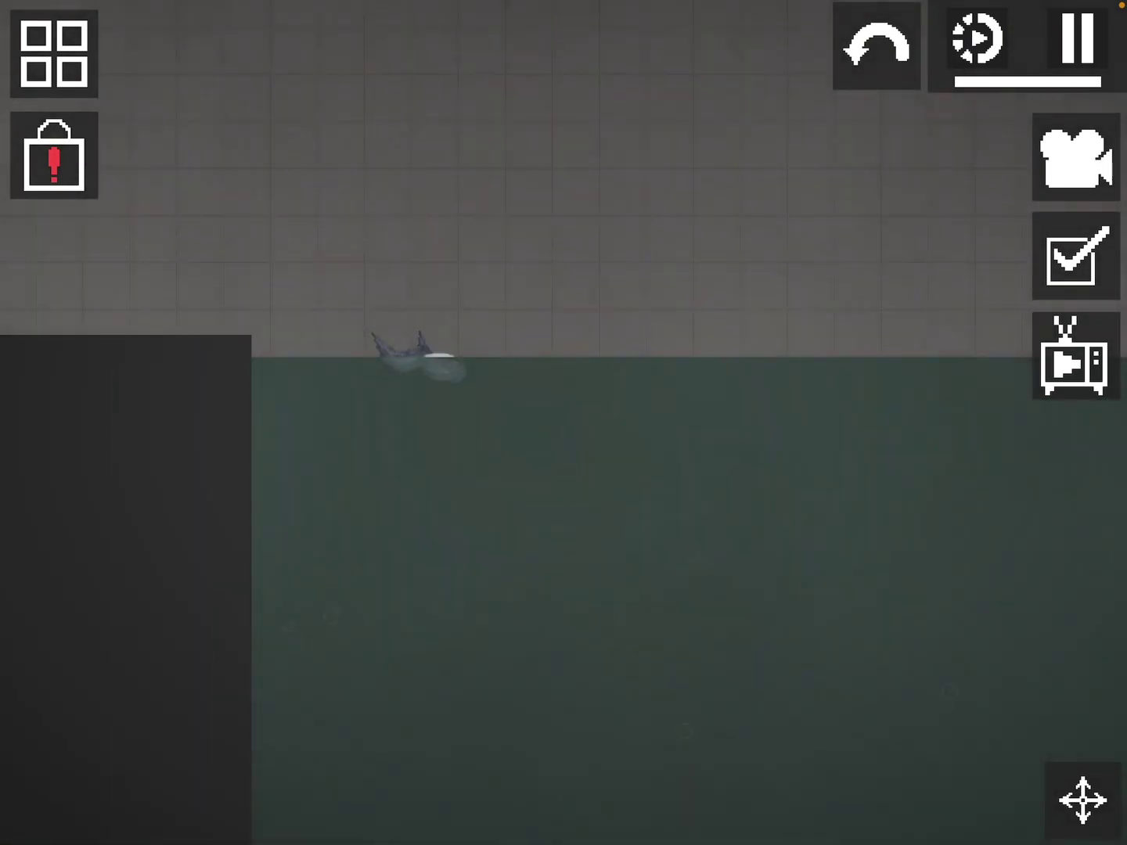
Spawn a Pumpkin ragdoll from User Mods standing on the firework
left_click(54, 53)
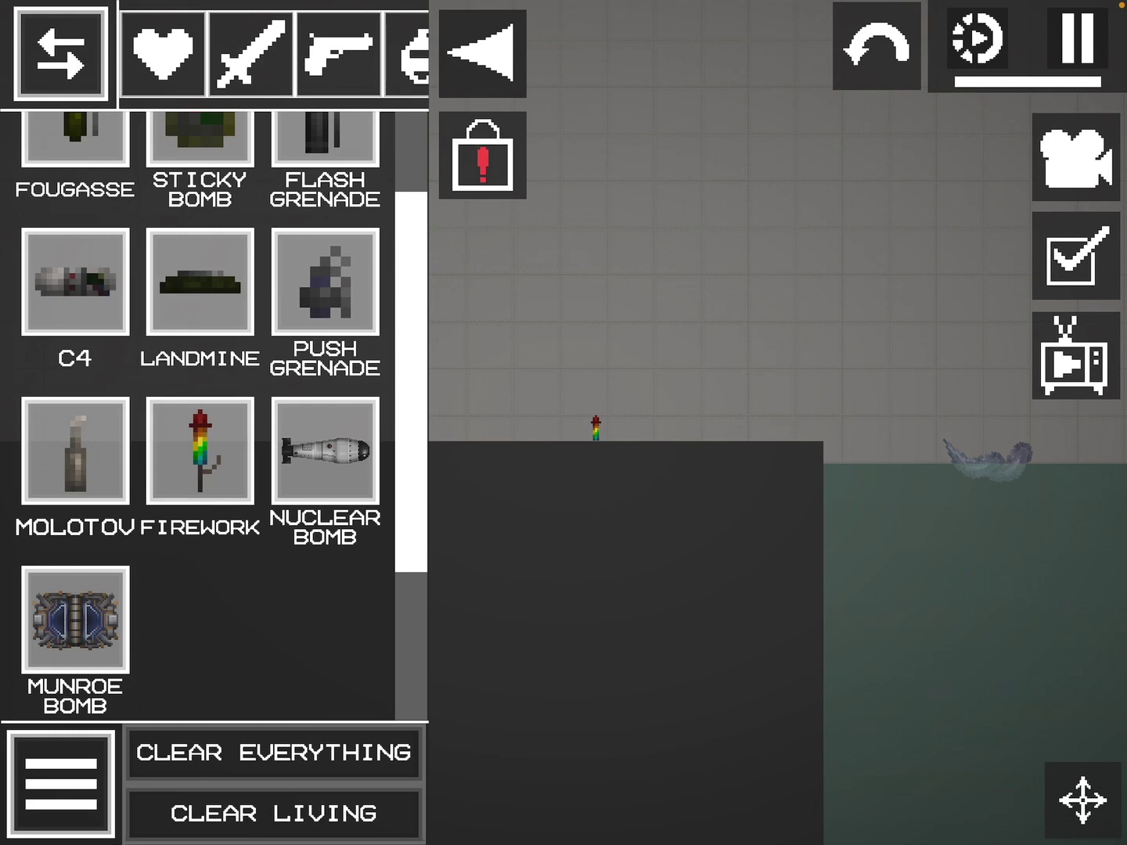
left_click(163, 54)
left_click_drag(552, 283, 595, 344)
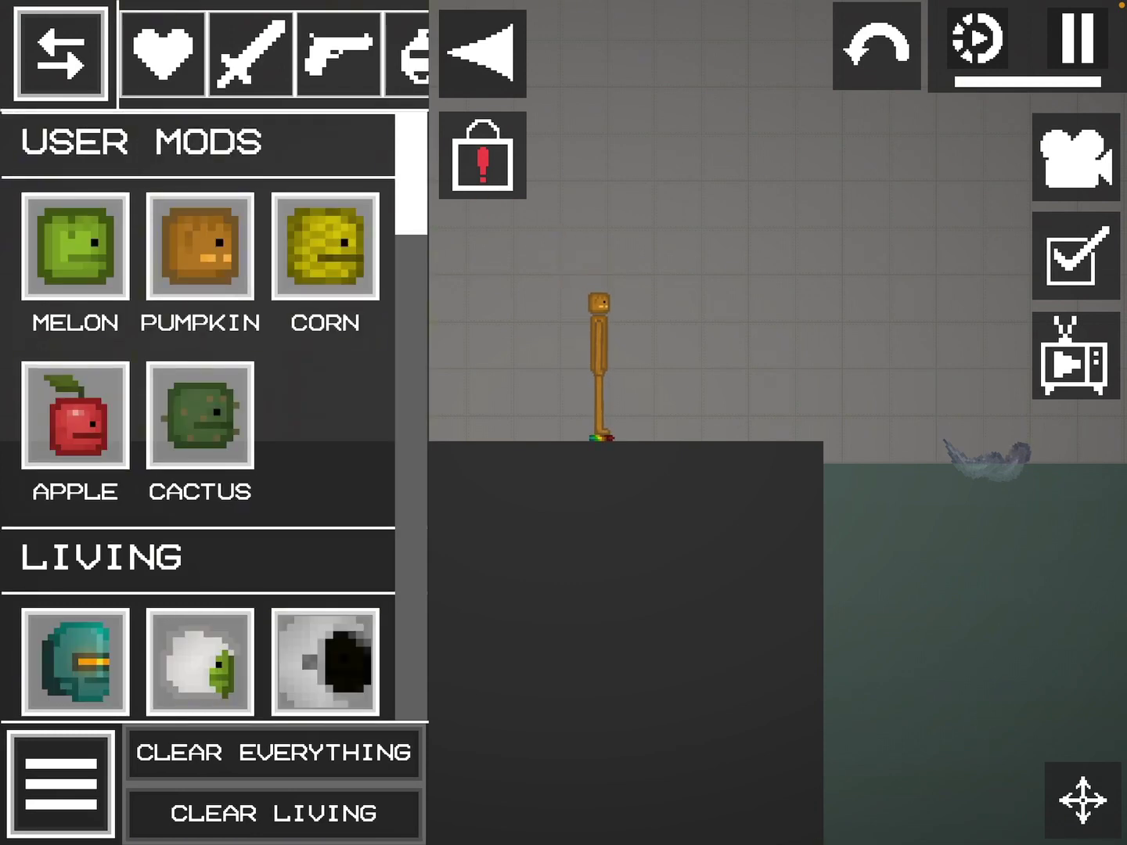
left_click(482, 53)
scroll(599, 370, "up", 5)
Attach two rods from the pumpkin ragdoll's feet to its head
left_click(1083, 799)
left_click(997, 716)
left_click(906, 799)
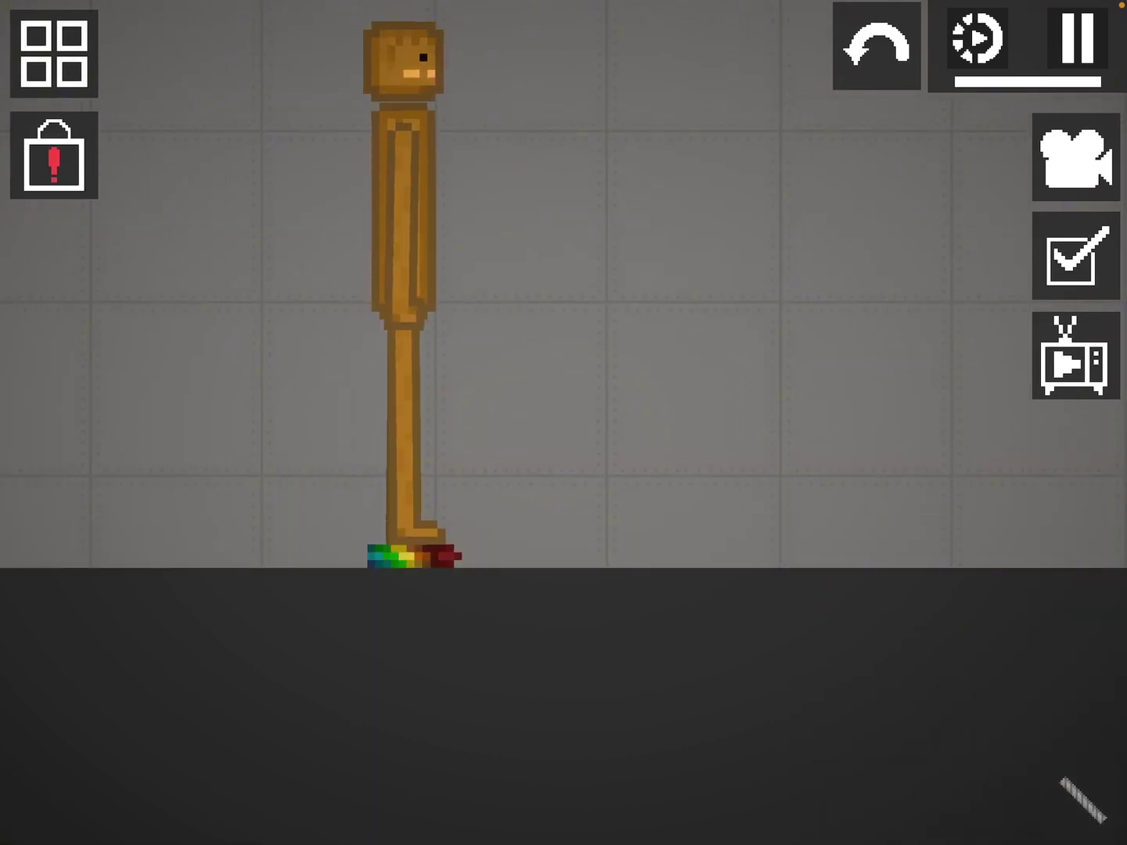
left_click_drag(423, 546, 395, 54)
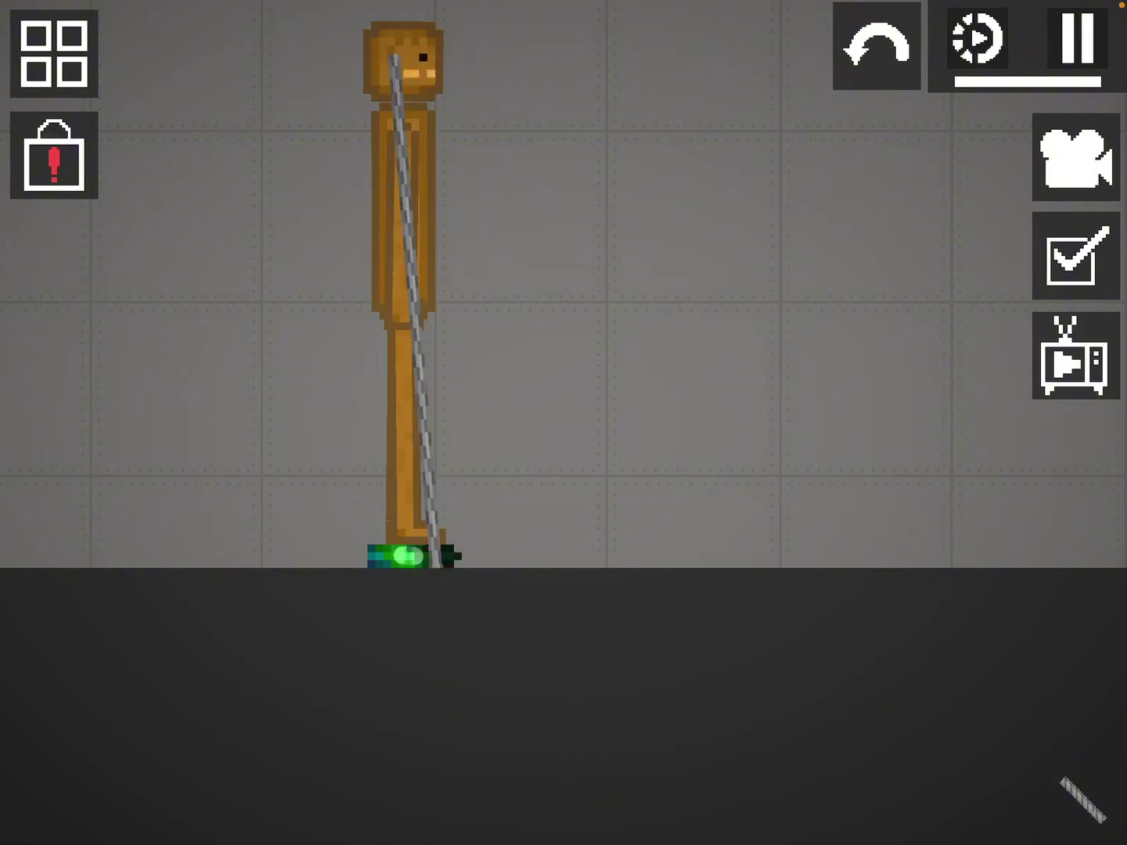
left_click_drag(406, 555, 388, 53)
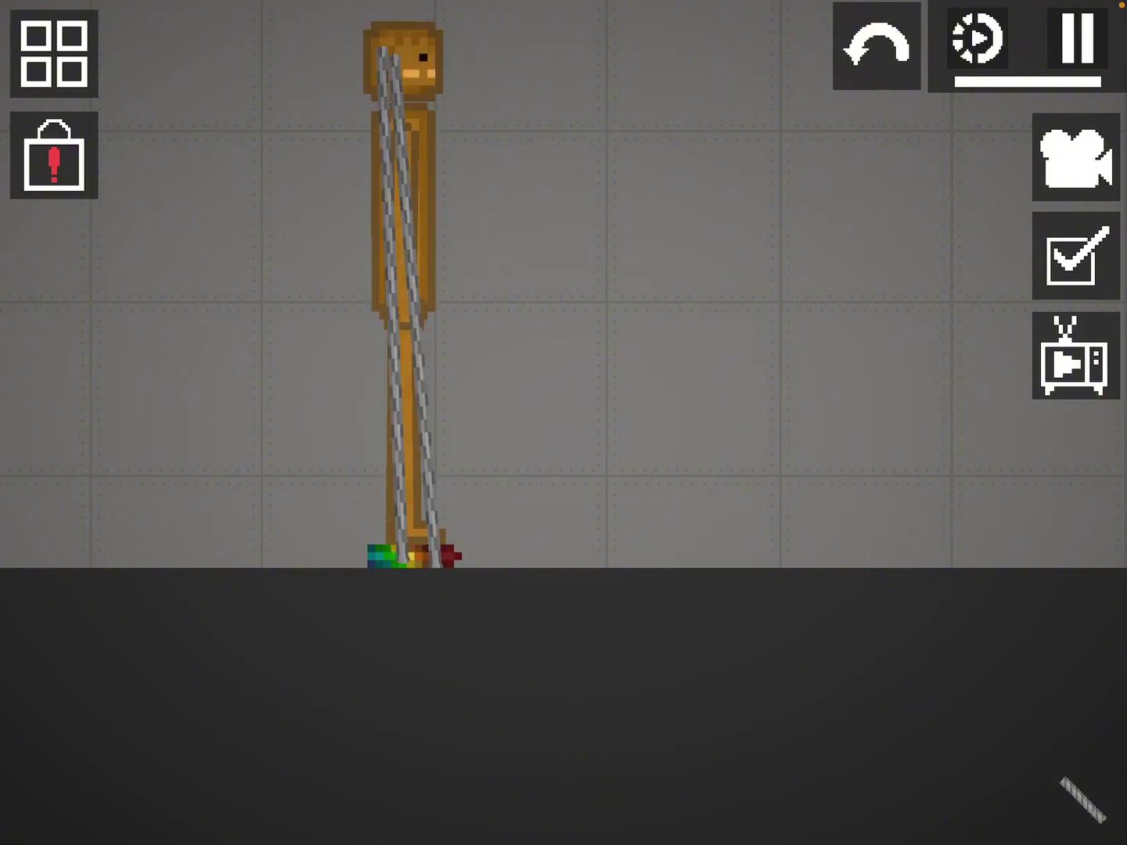
left_click(1082, 799)
left_click(837, 738)
left_click(819, 702)
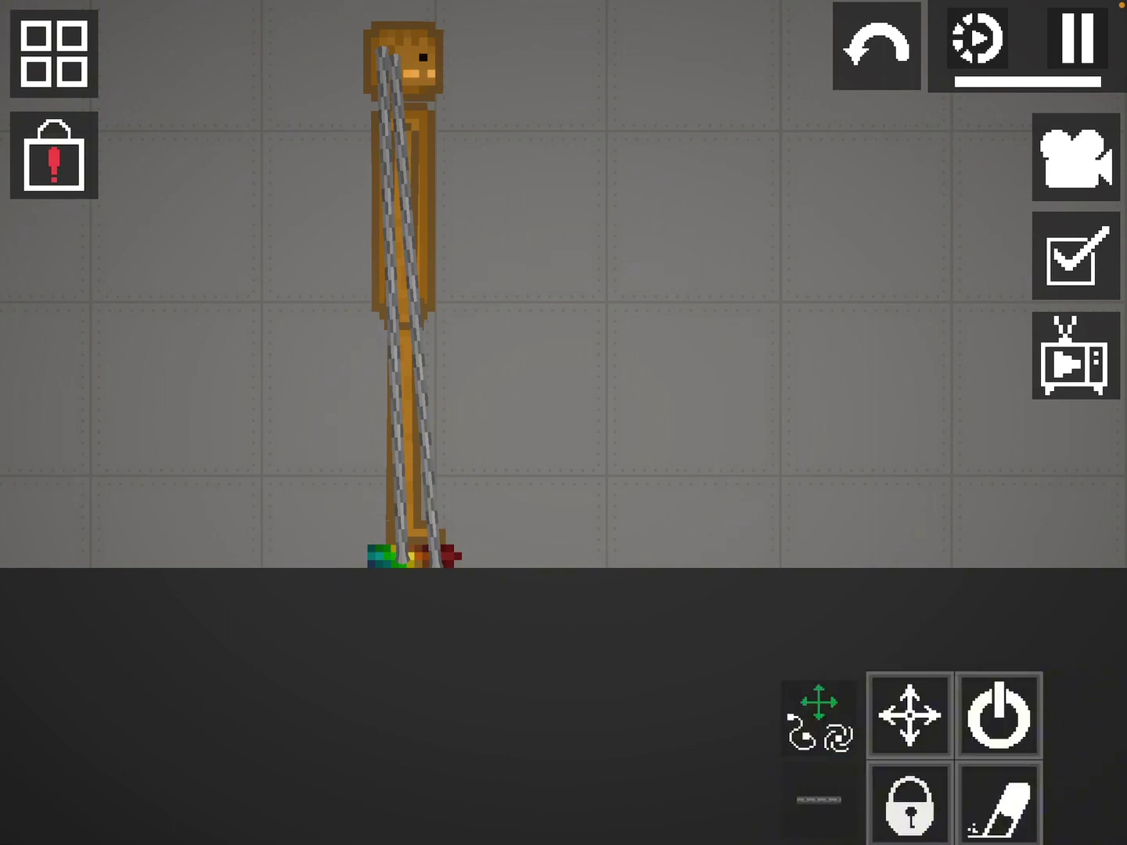
left_click(909, 714)
Make the camera follow the ragdoll and activate the firework beneath it
right_click(414, 546)
scroll(460, 564, "down", 3)
key("Escape")
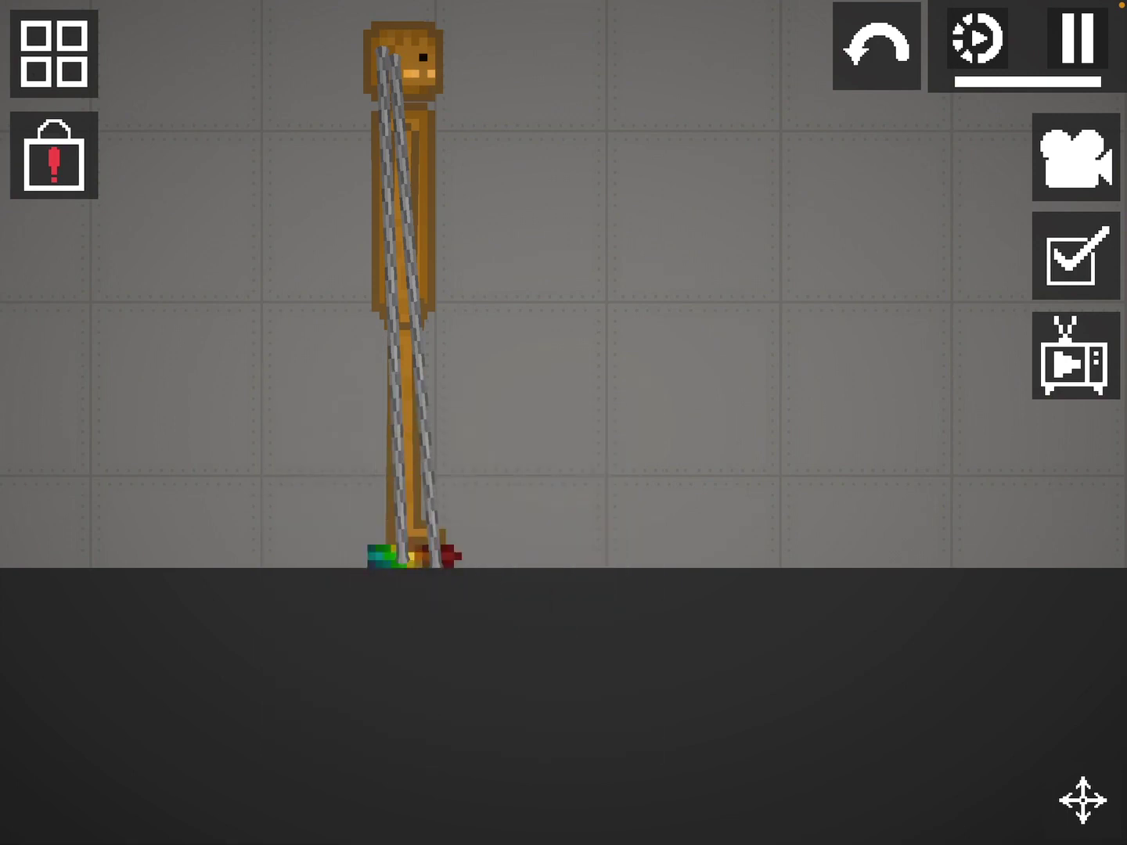
right_click(400, 220)
scroll(407, 220, "down", 5)
scroll(407, 220, "down", 2)
left_click(407, 256)
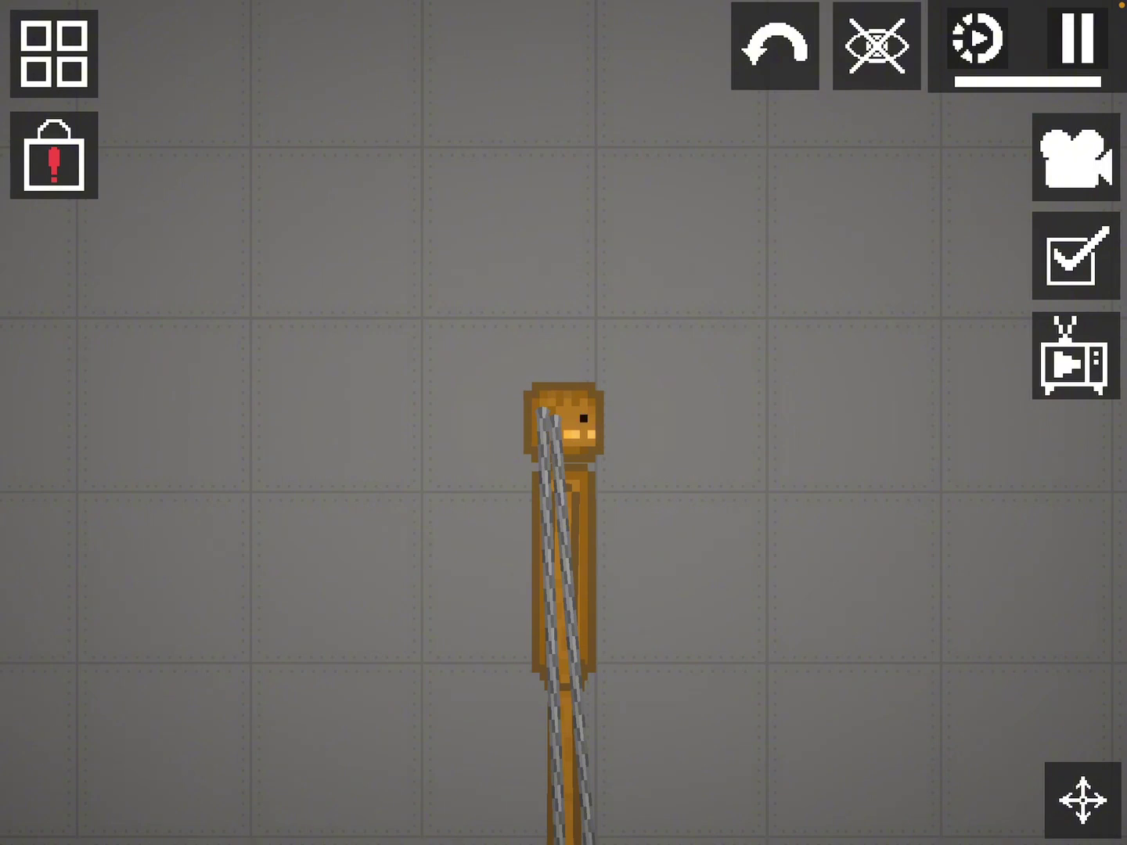
scroll(564, 422, "down", 5)
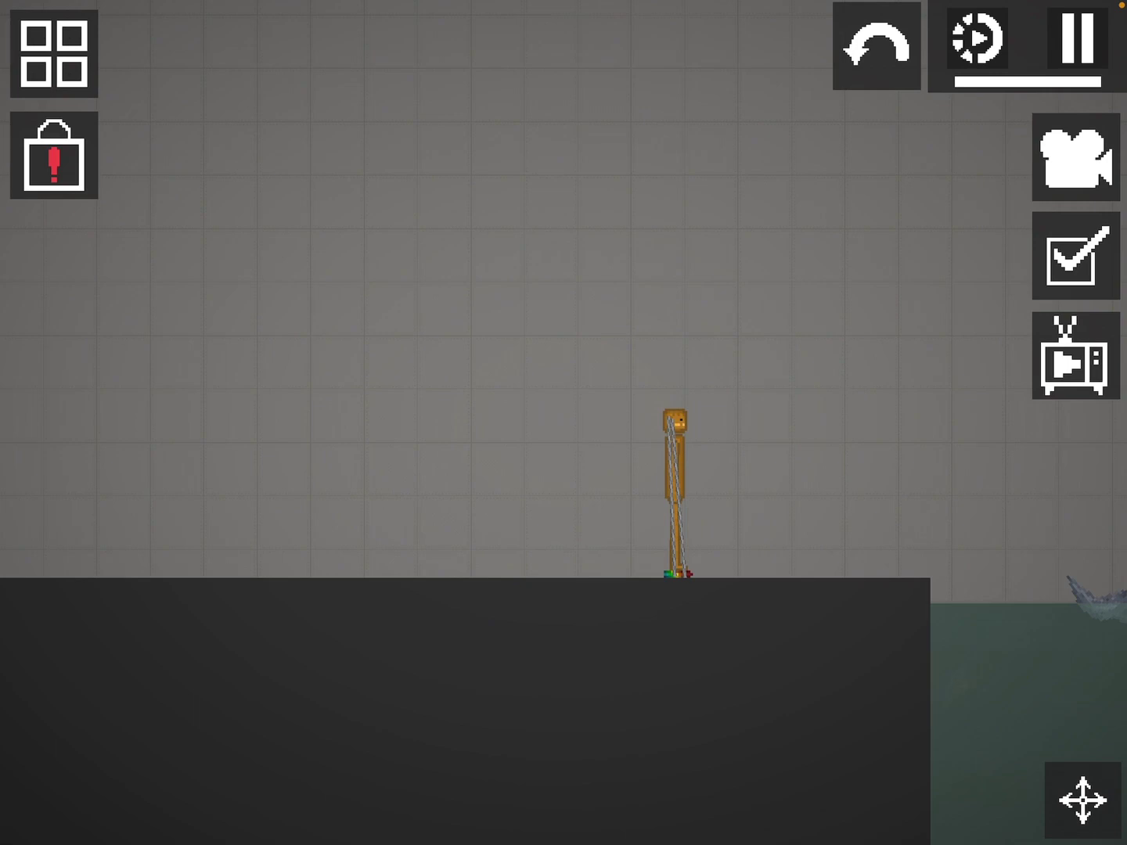
scroll(669, 563, "up", 6)
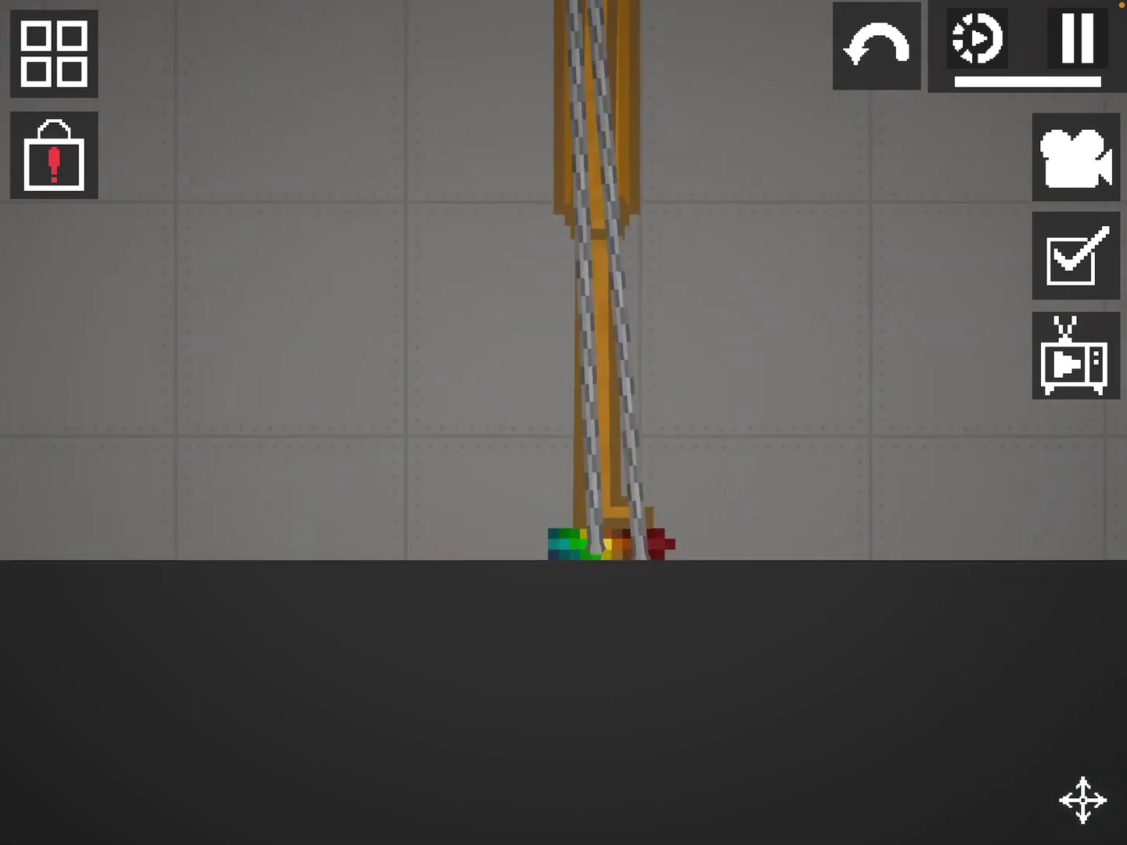
right_click(608, 528)
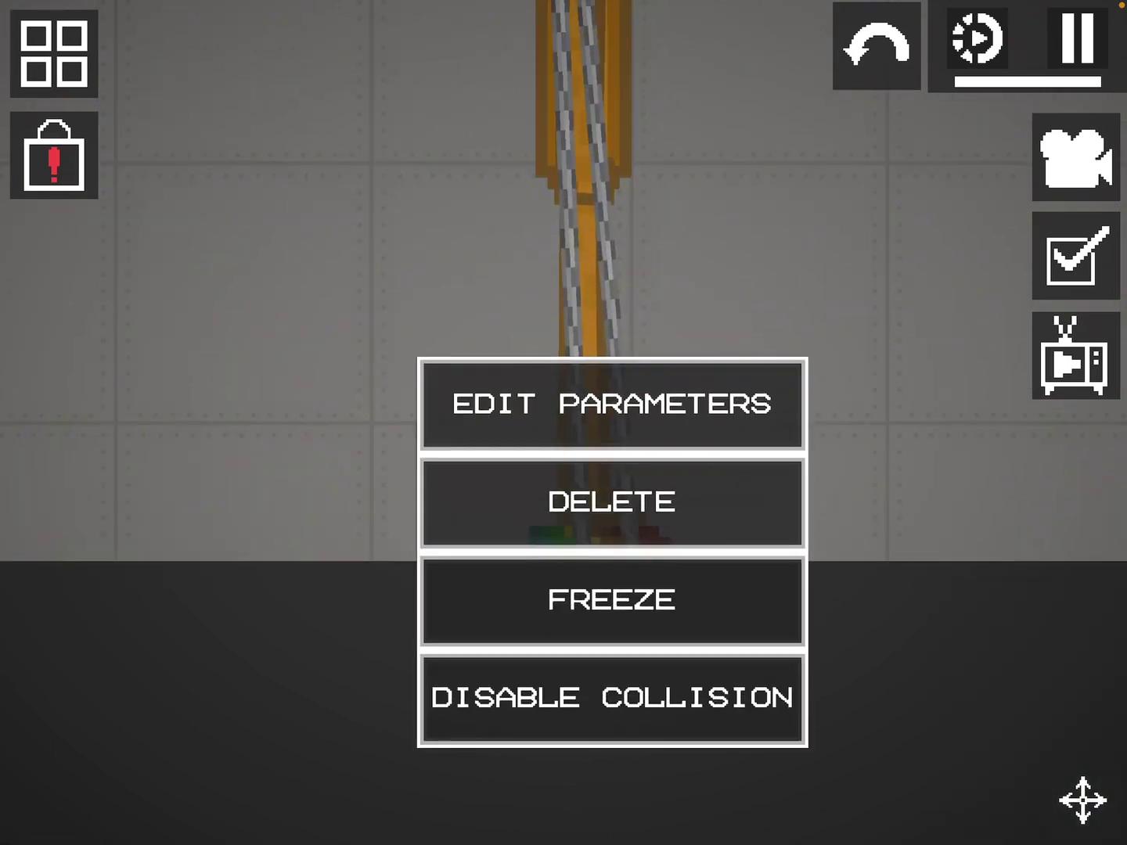
scroll(612, 555, "down", 2)
left_click(611, 697)
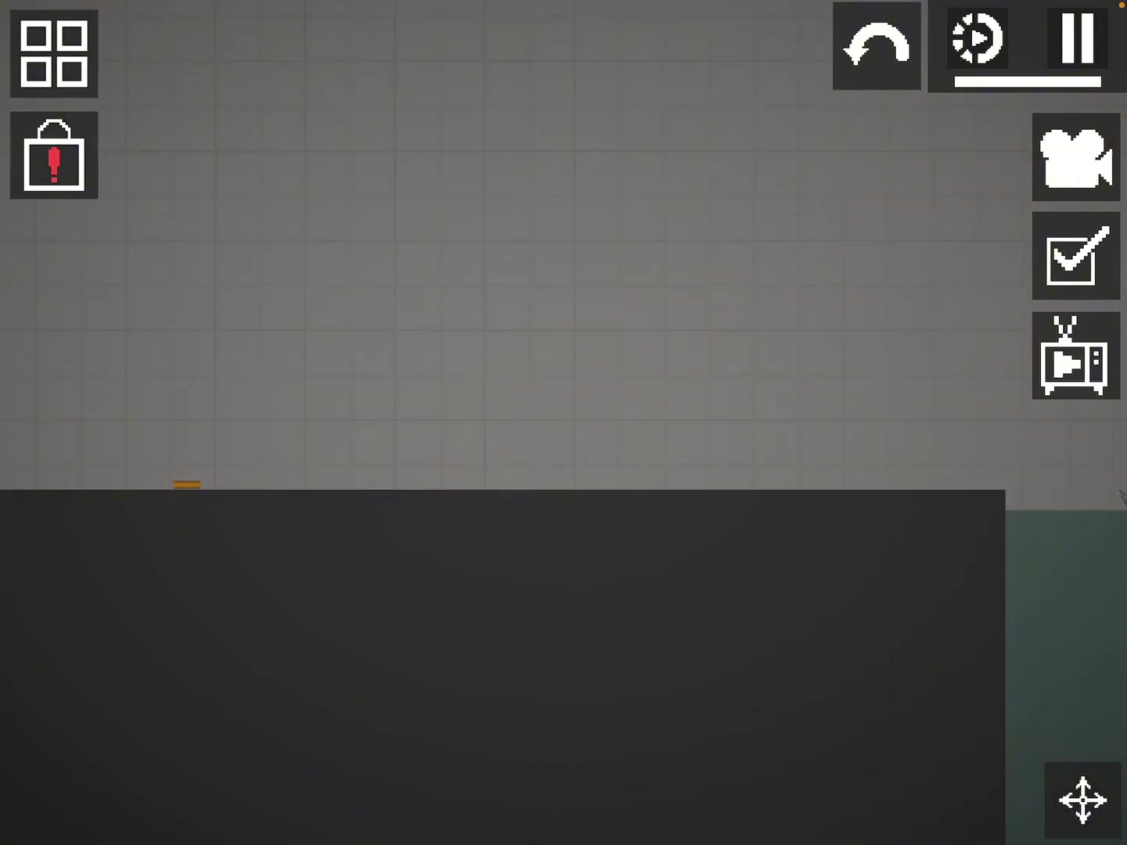
scroll(563, 528, "down", 3)
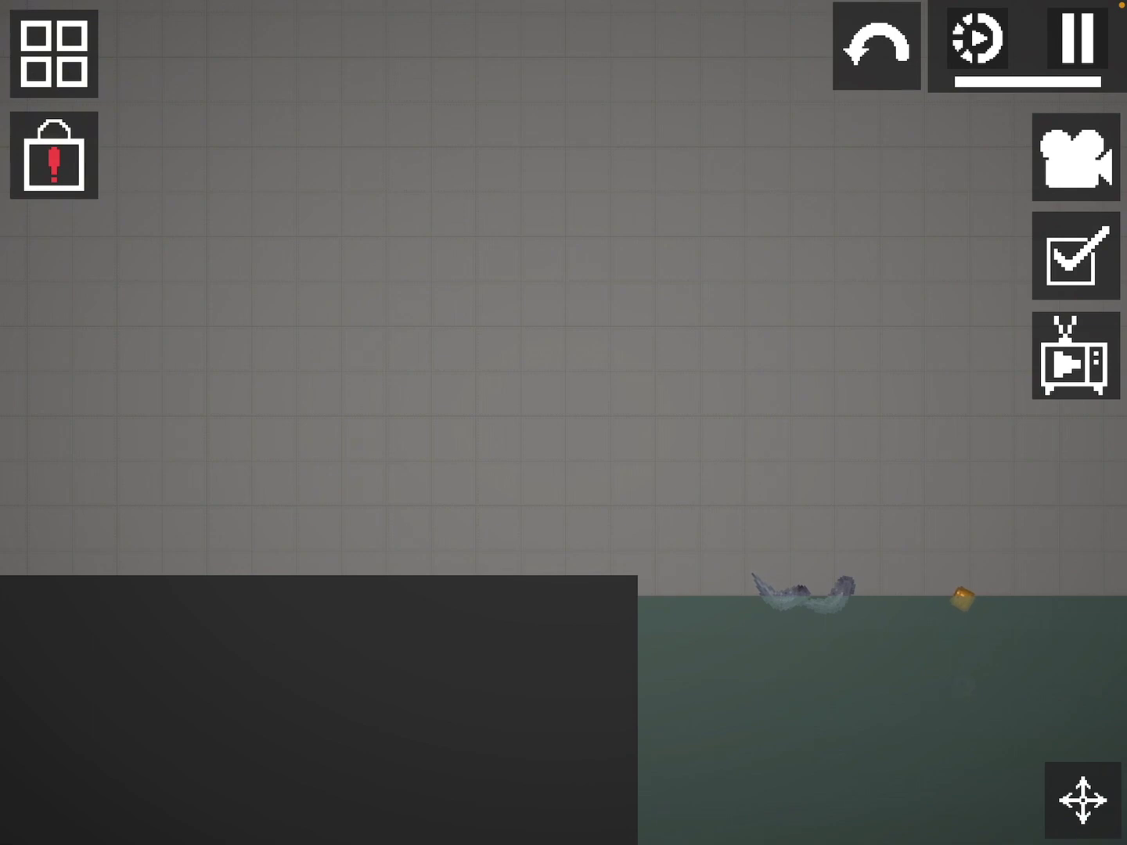
scroll(564, 441, "up", 3)
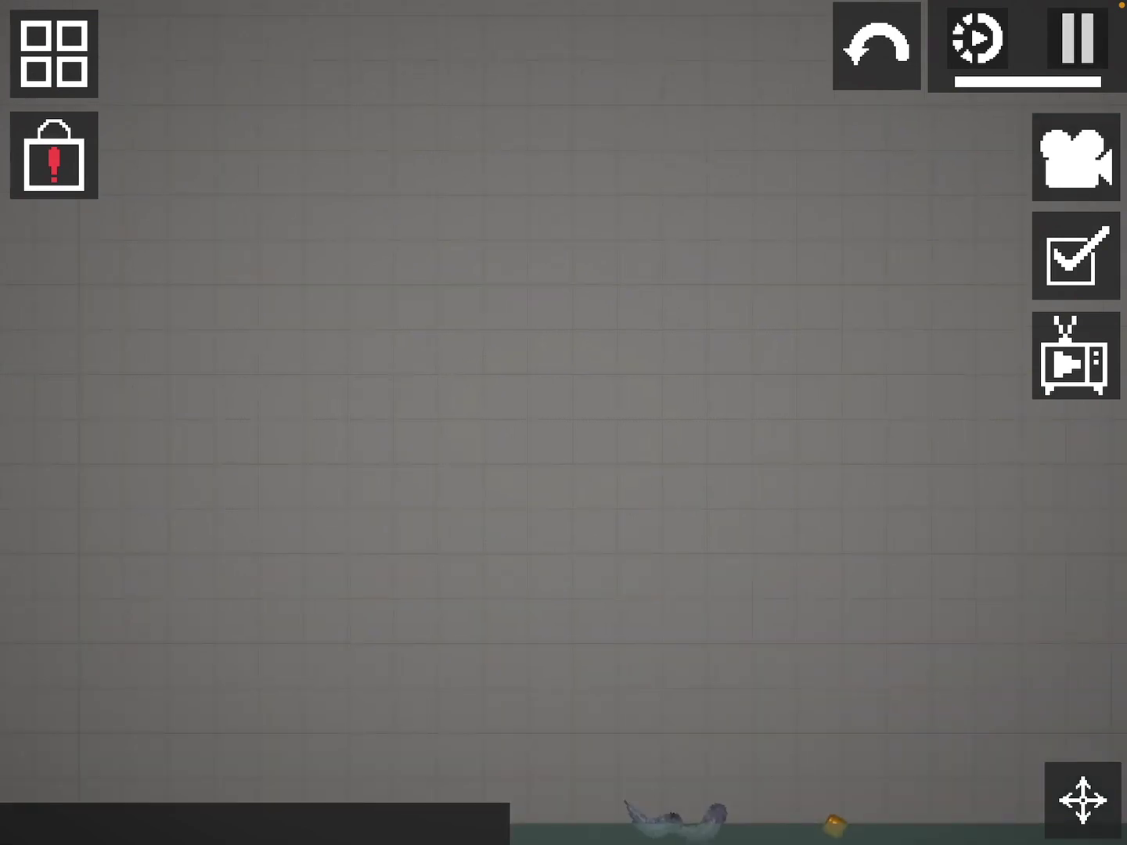
scroll(564, 440, "up", 3)
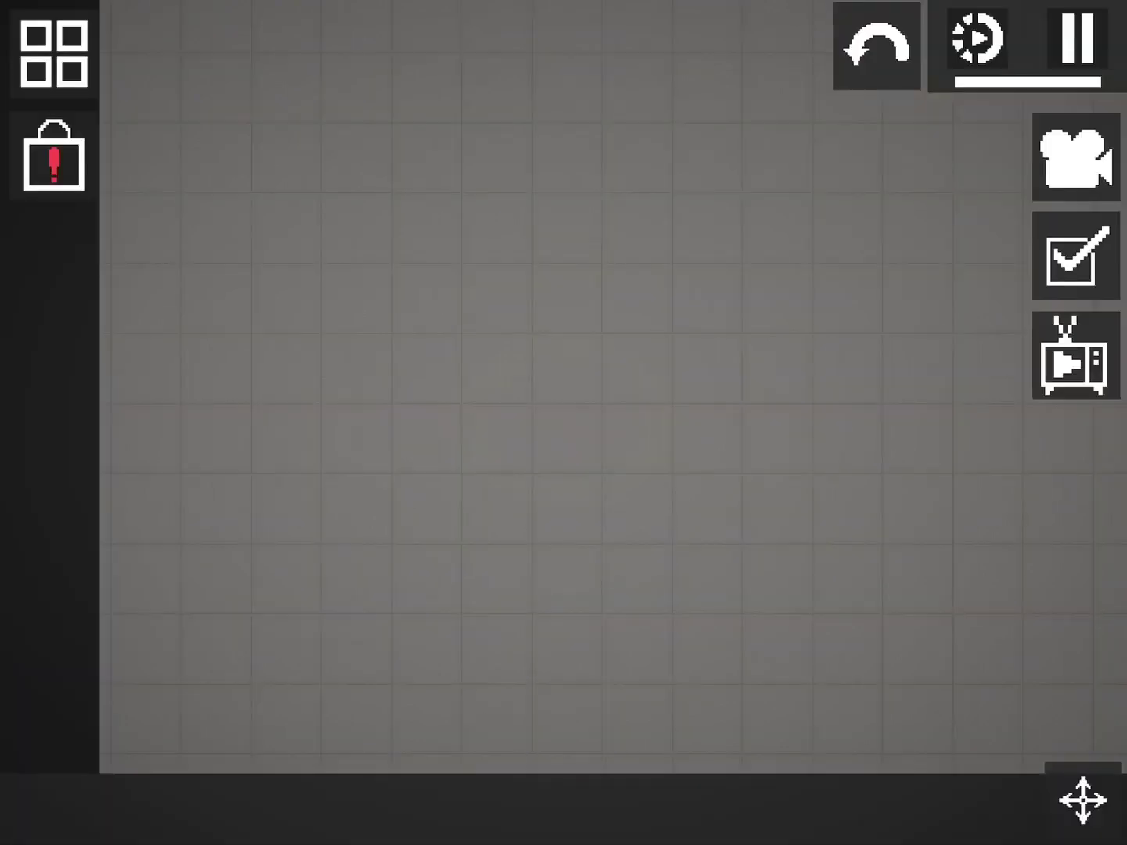
Rotate the rainbow firework to lie flat and scale it up larger
left_click(53, 53)
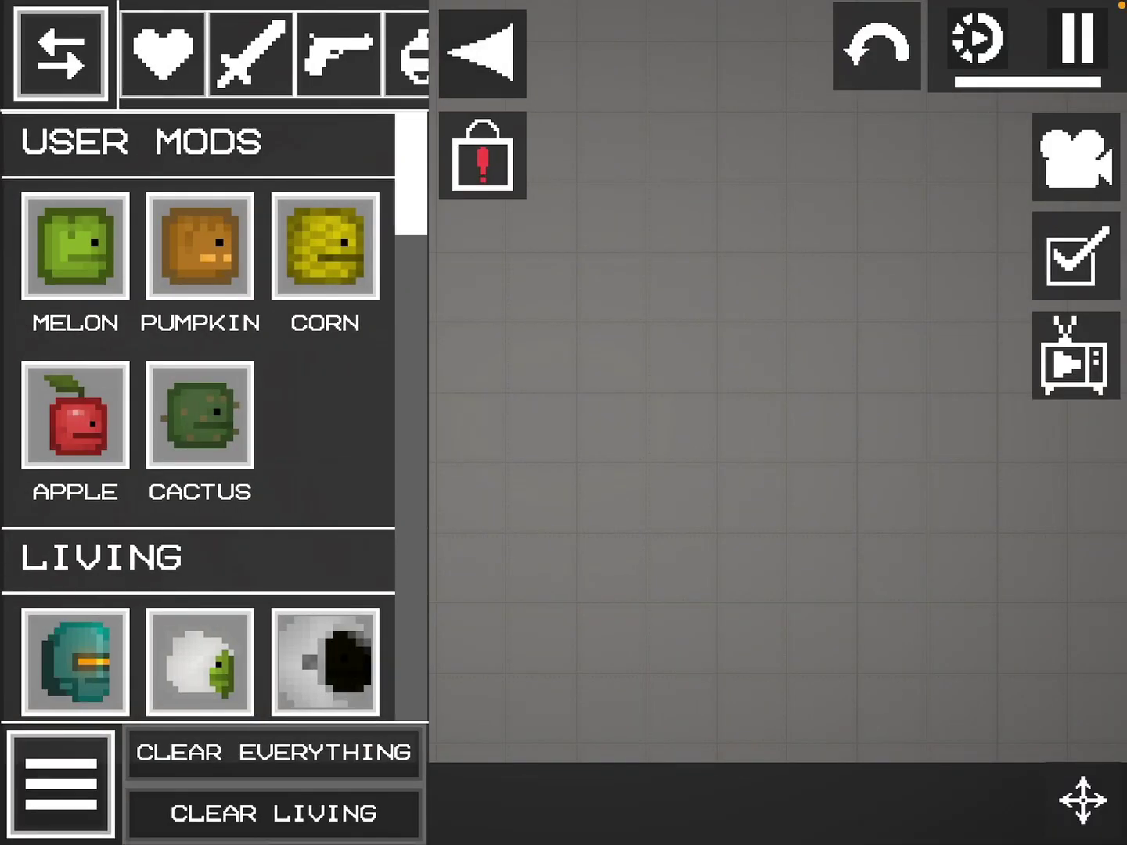
scroll(264, 53, "right", 3)
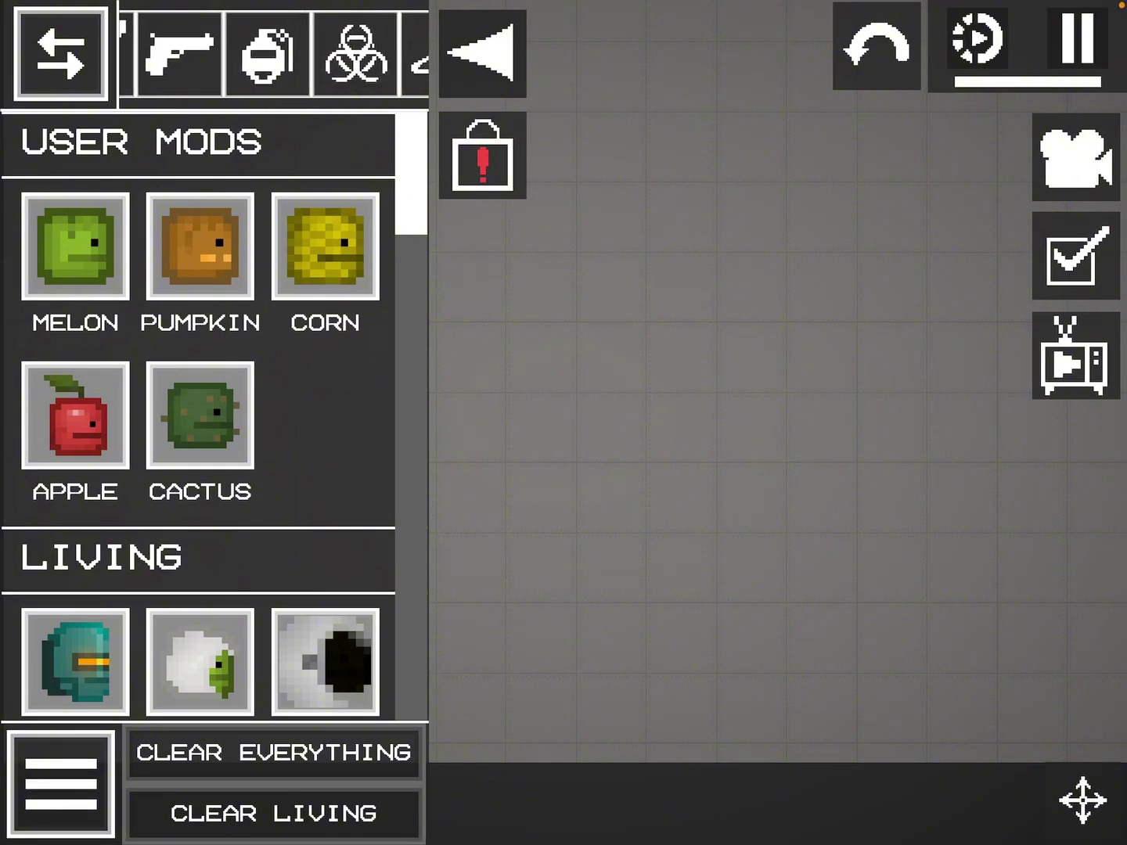
left_click(352, 52)
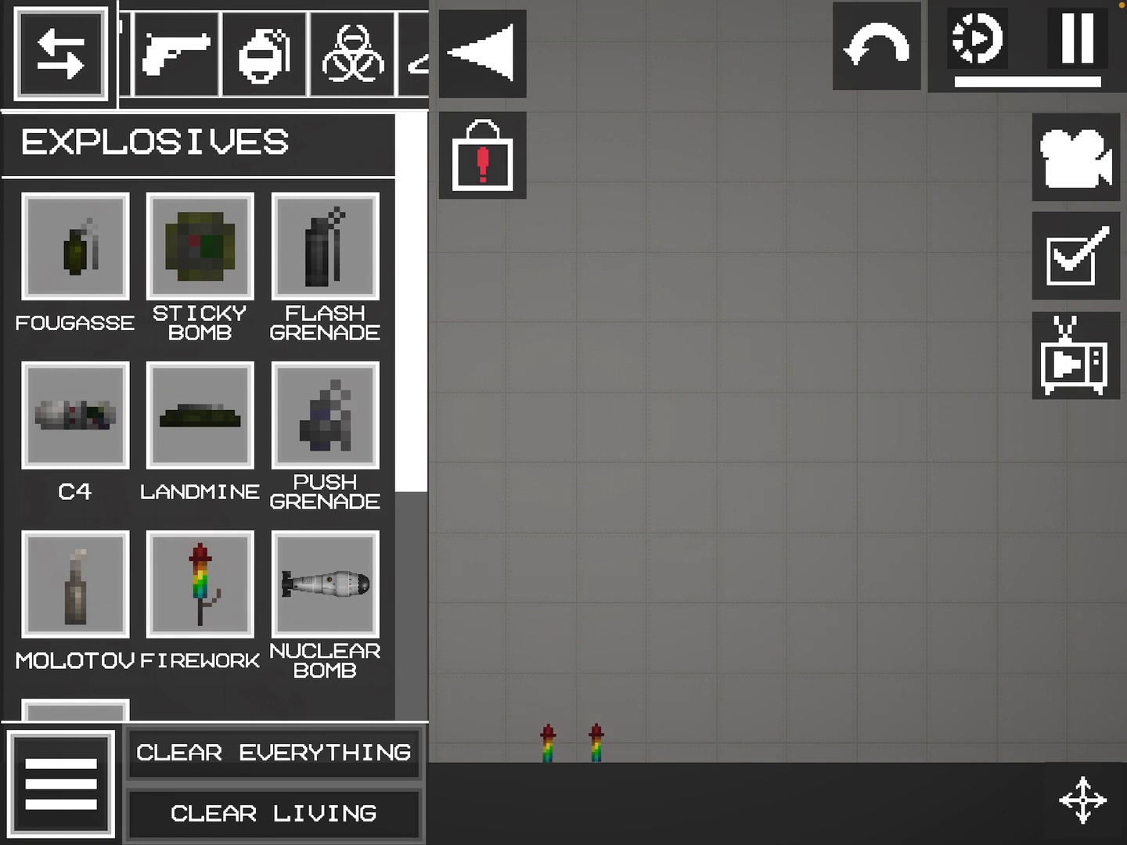
left_click(483, 53)
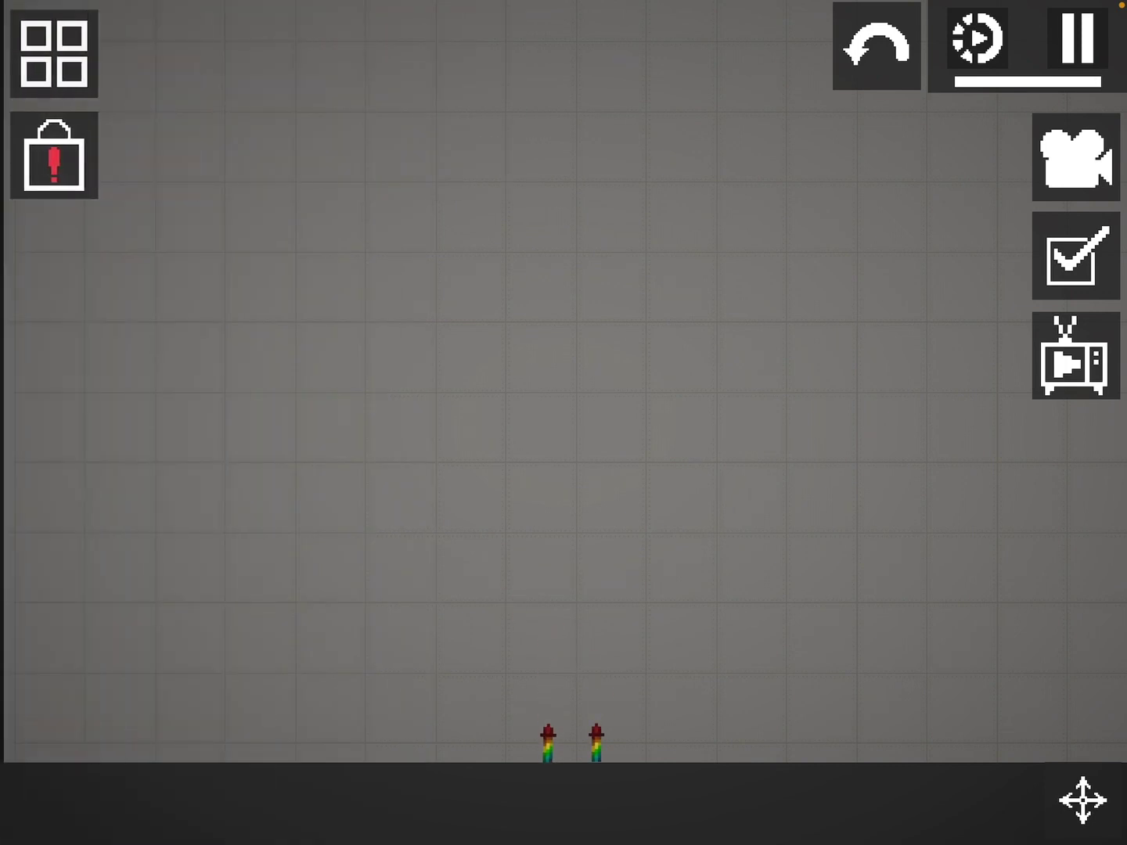
right_click(547, 743)
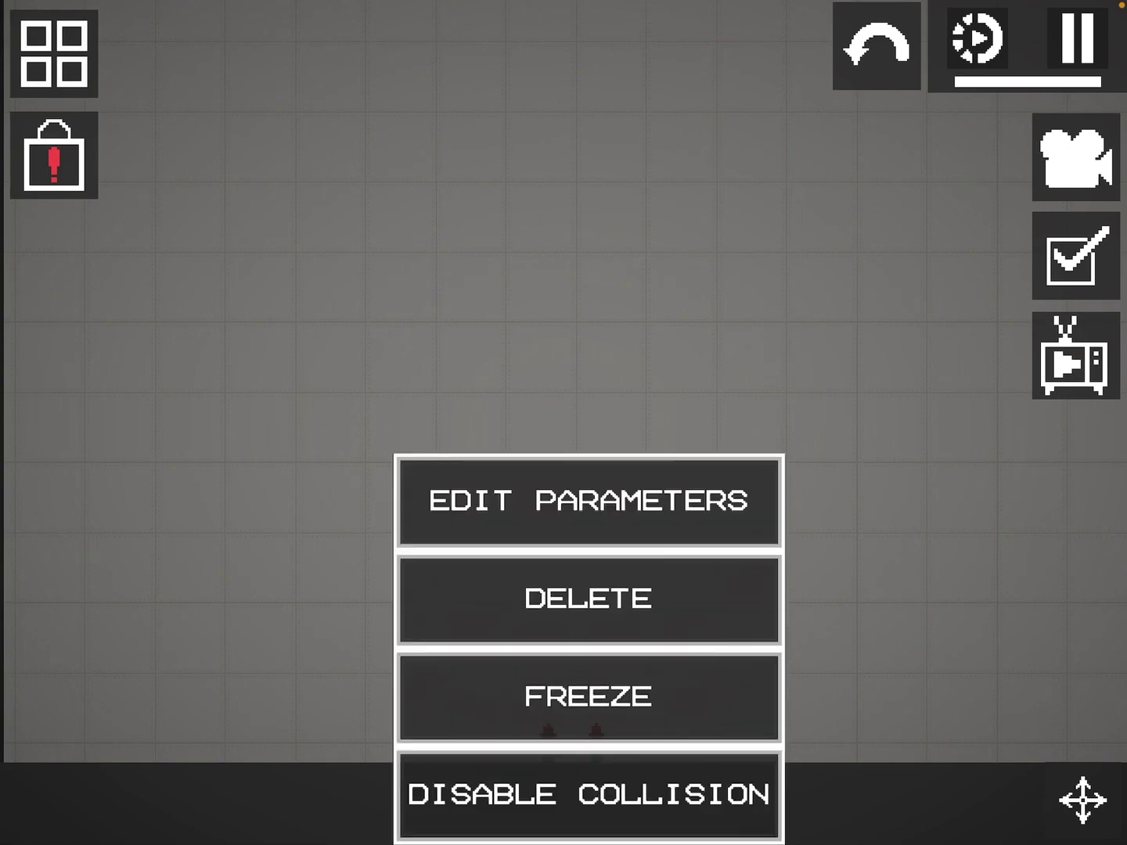
scroll(589, 669, "down", 5)
scroll(589, 617, "down", 4)
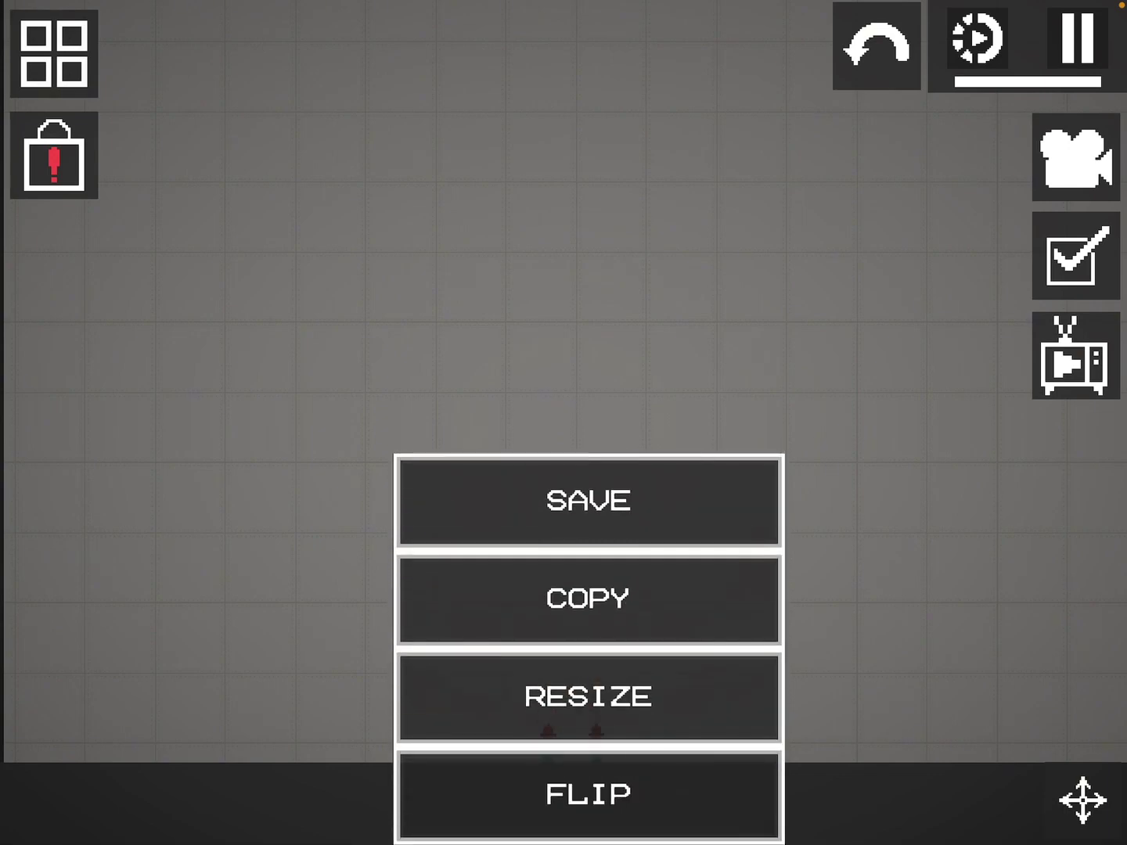
left_click(589, 694)
mouse_move(668, 430)
left_mouse_down()
mouse_move(806, 755)
mouse_move(767, 595)
left_mouse_up()
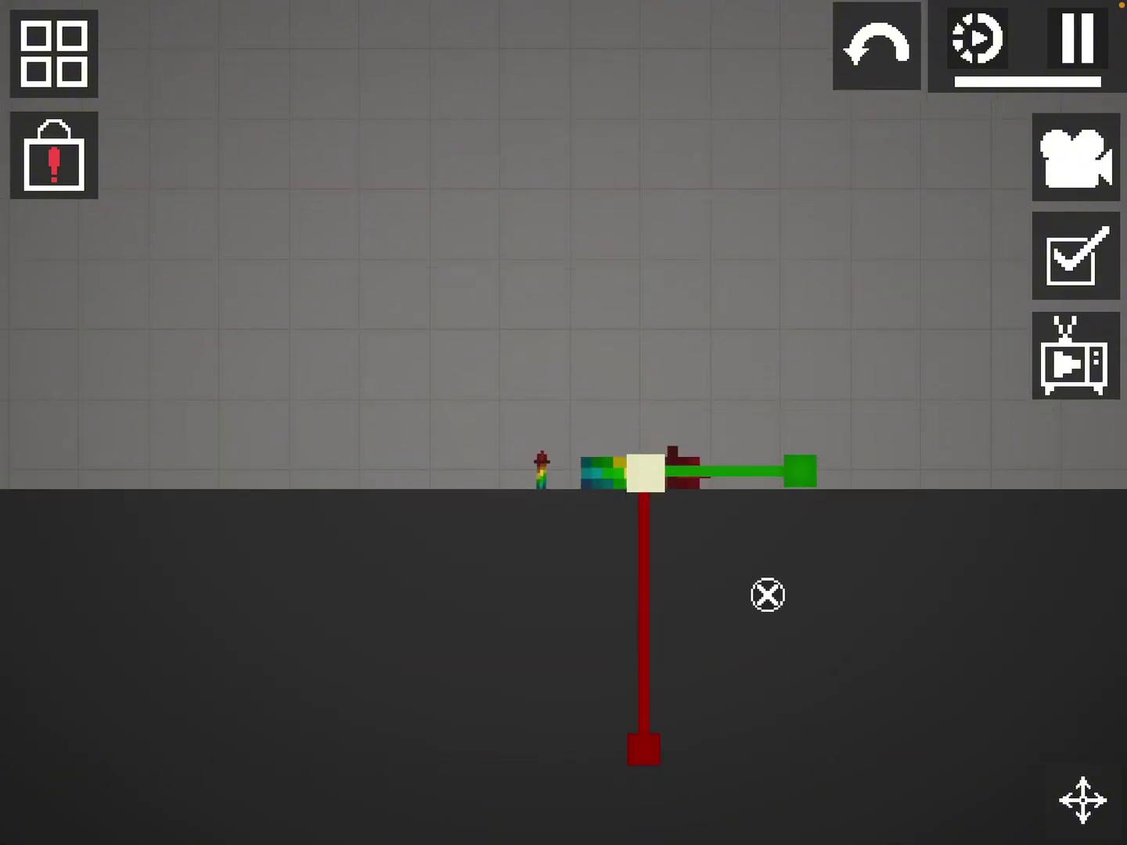
left_click_drag(800, 471, 924, 471)
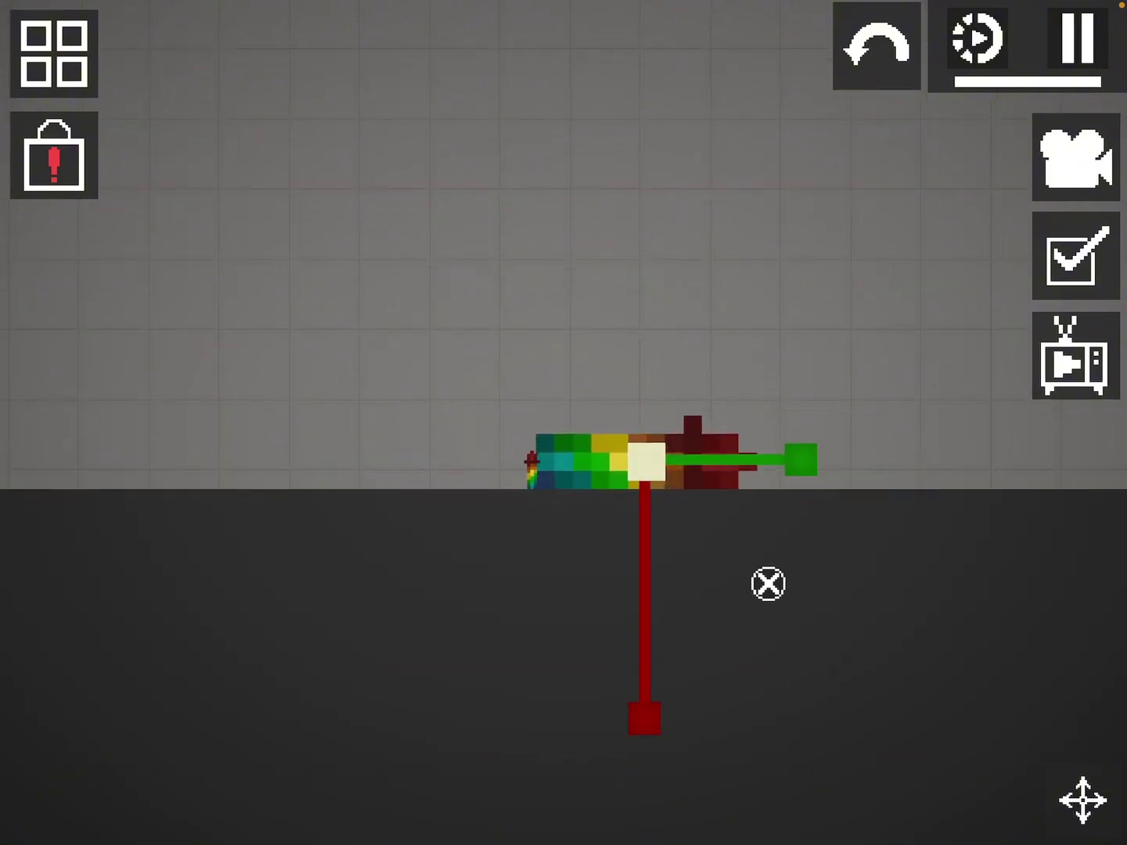
left_click(767, 583)
left_click_drag(669, 458, 651, 423)
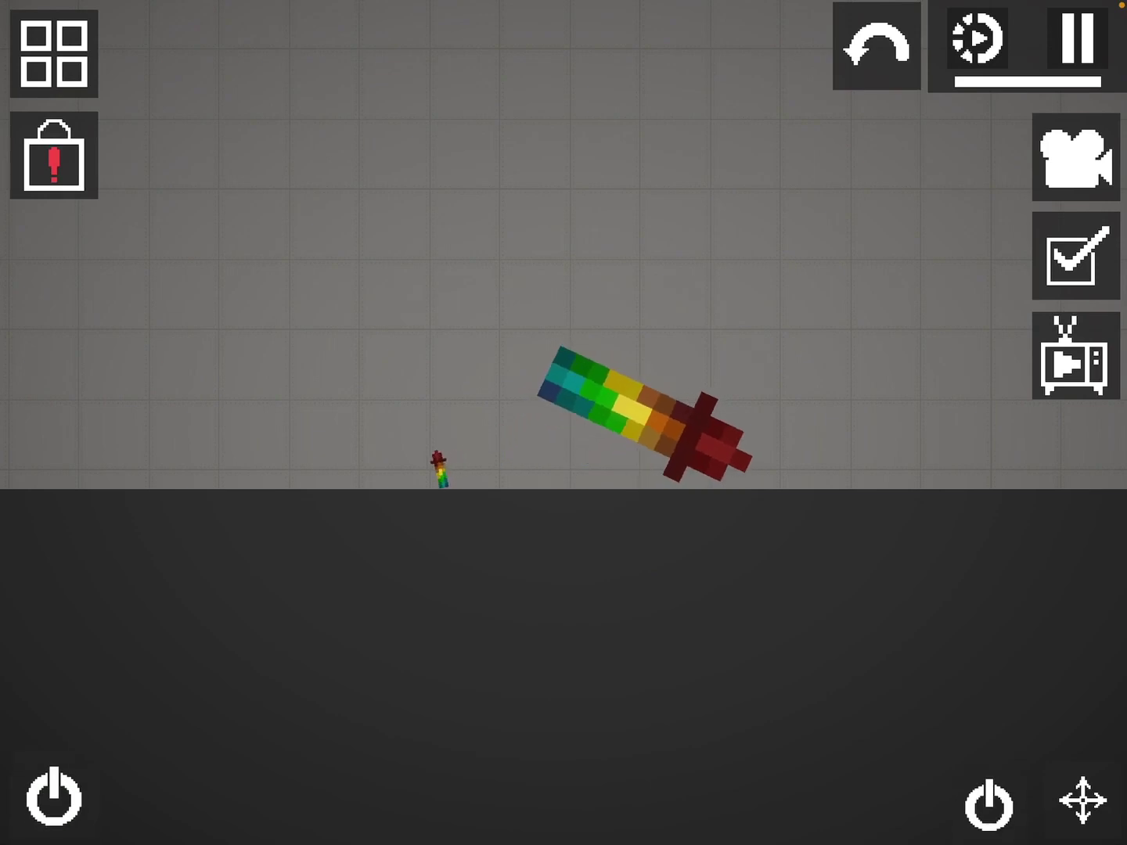
Copy the rainbow firework from its context menu
right_click(417, 481)
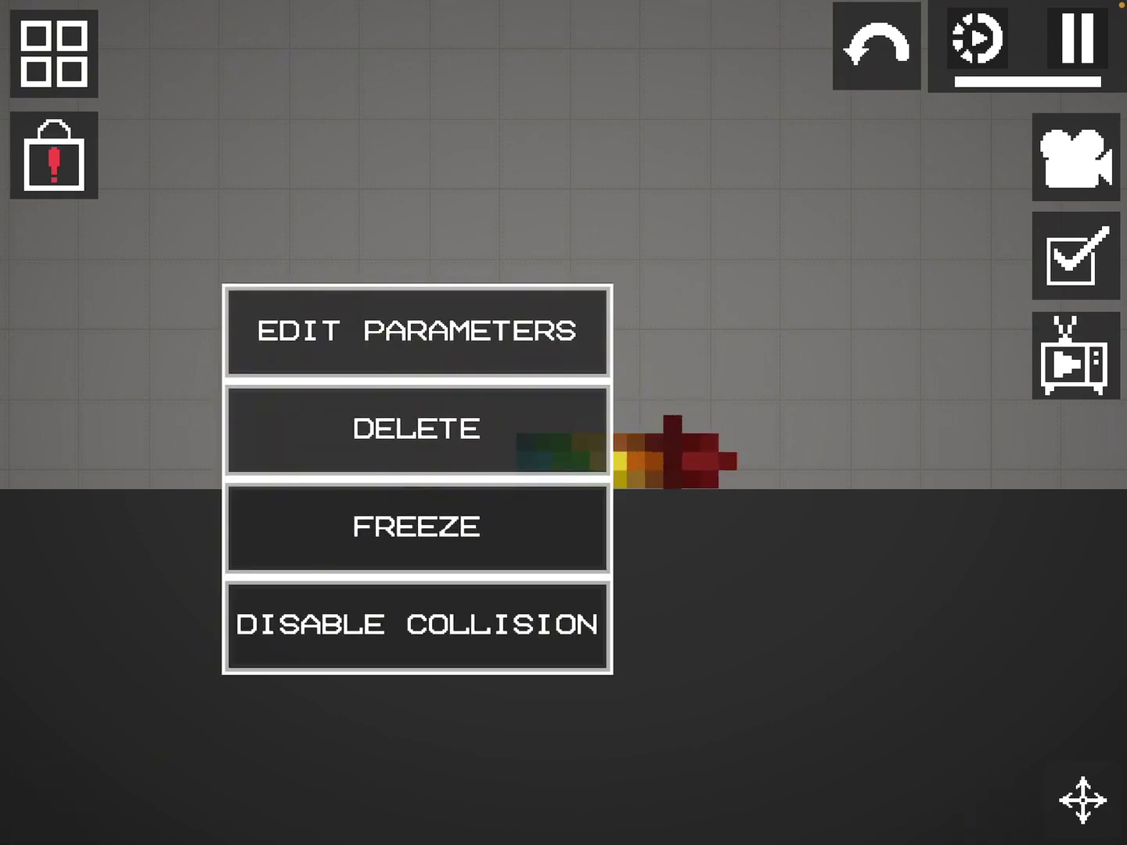
left_click(792, 264)
right_click(580, 458)
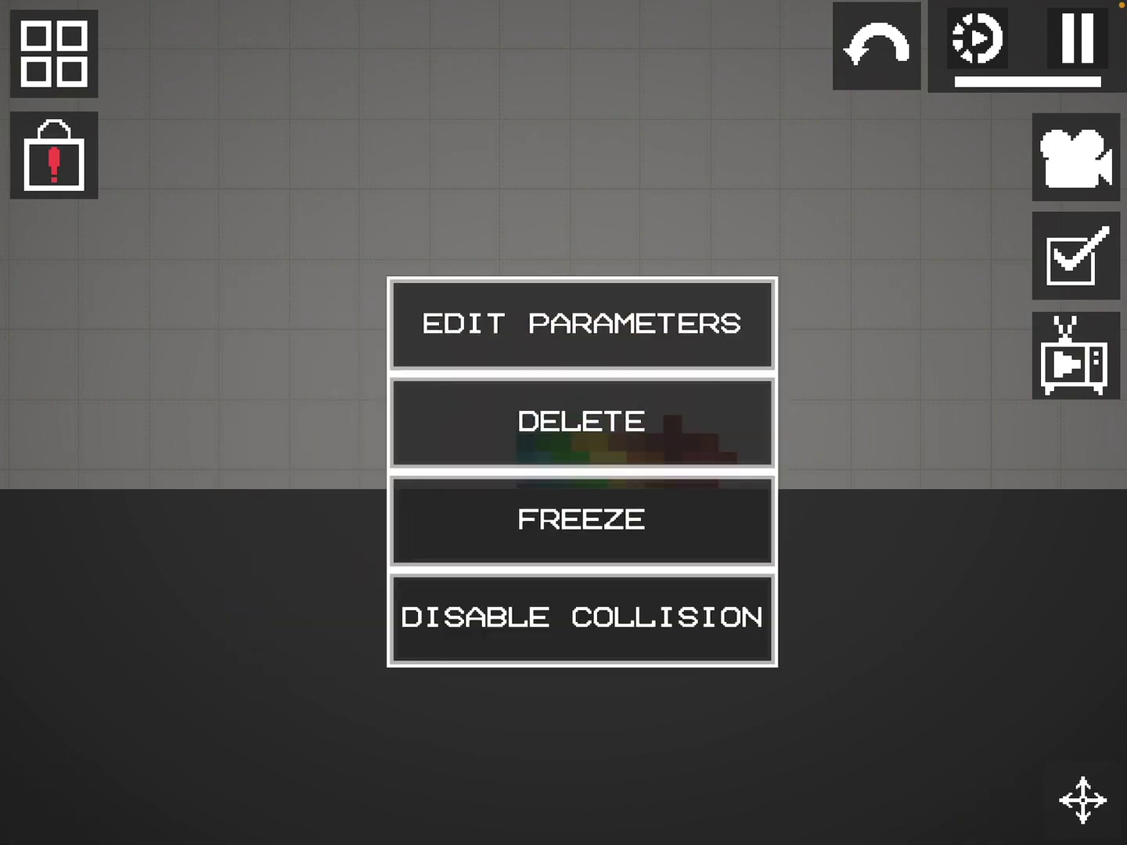
scroll(582, 476, "down", 2)
scroll(581, 475, "down", 2)
scroll(581, 475, "down", 2)
scroll(582, 476, "down", 1)
scroll(581, 475, "down", 4)
scroll(580, 476, "down", 1)
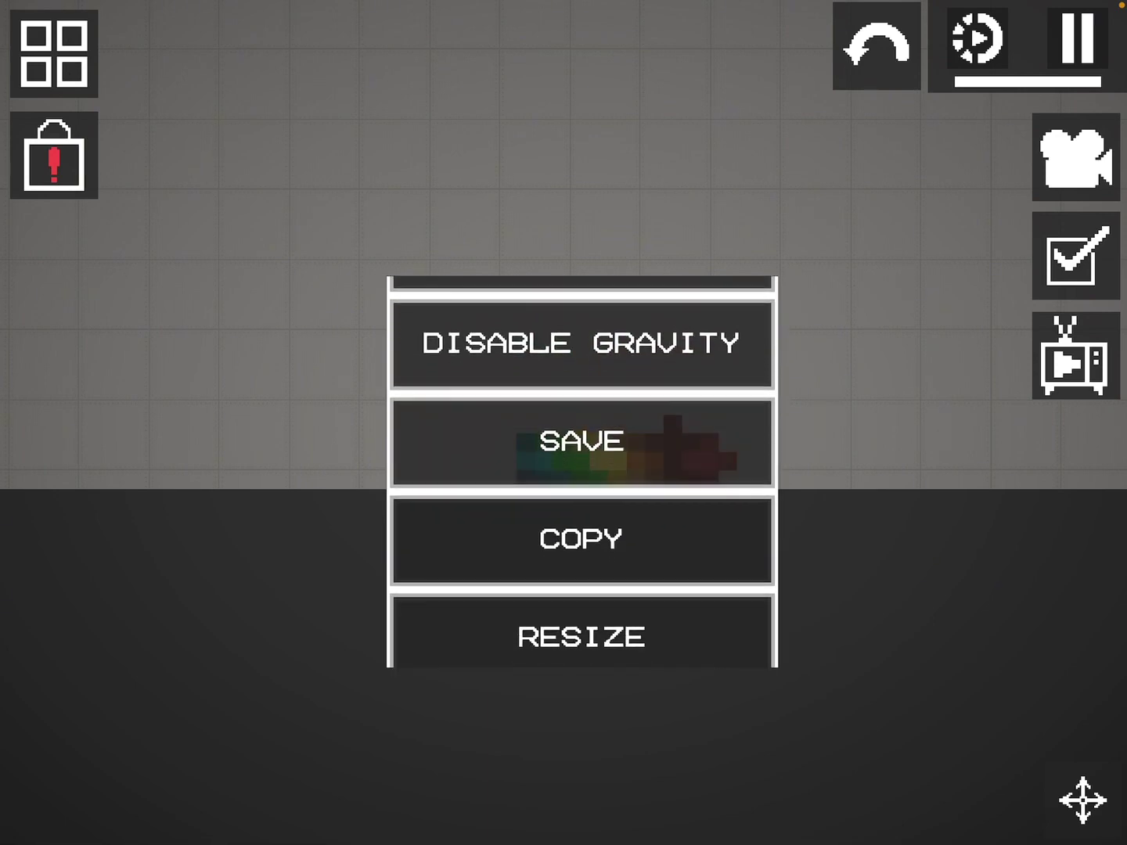
left_click(582, 433)
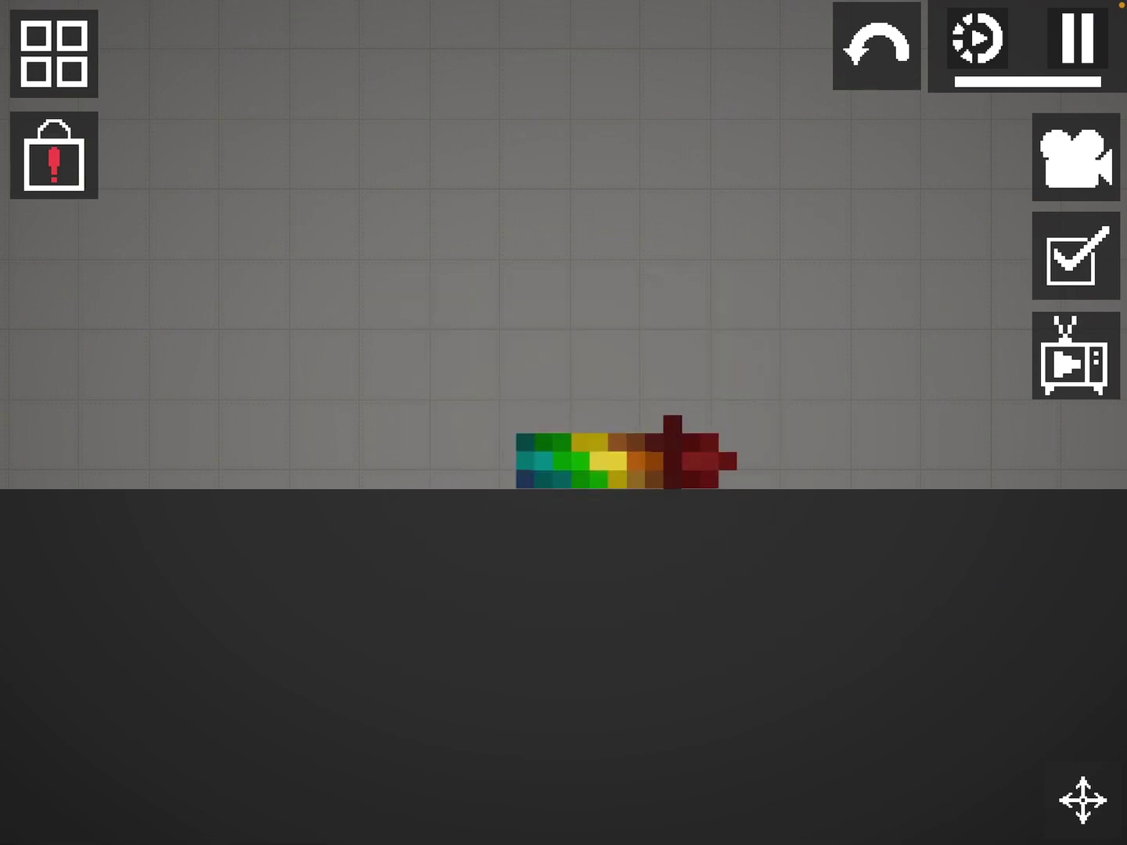
Spawn the copied rainbow firework from the Saves tab
left_click(54, 54)
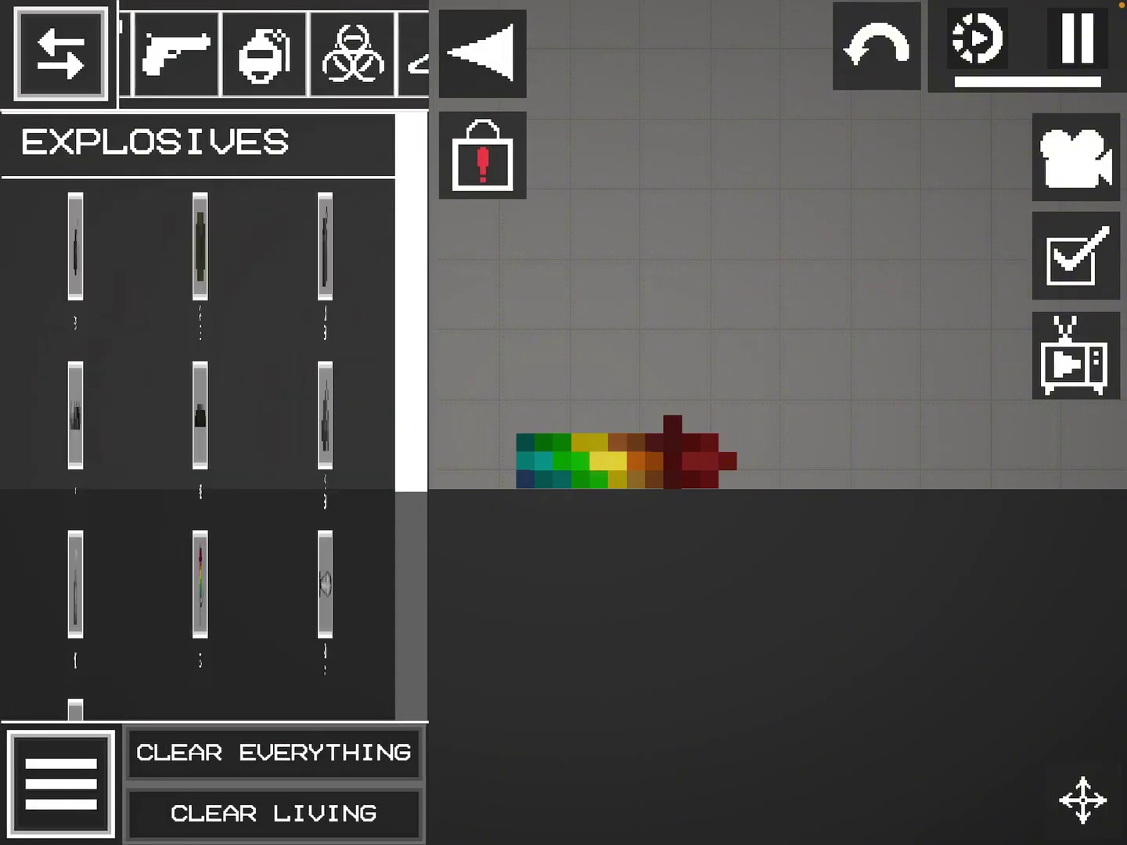
left_click(385, 52)
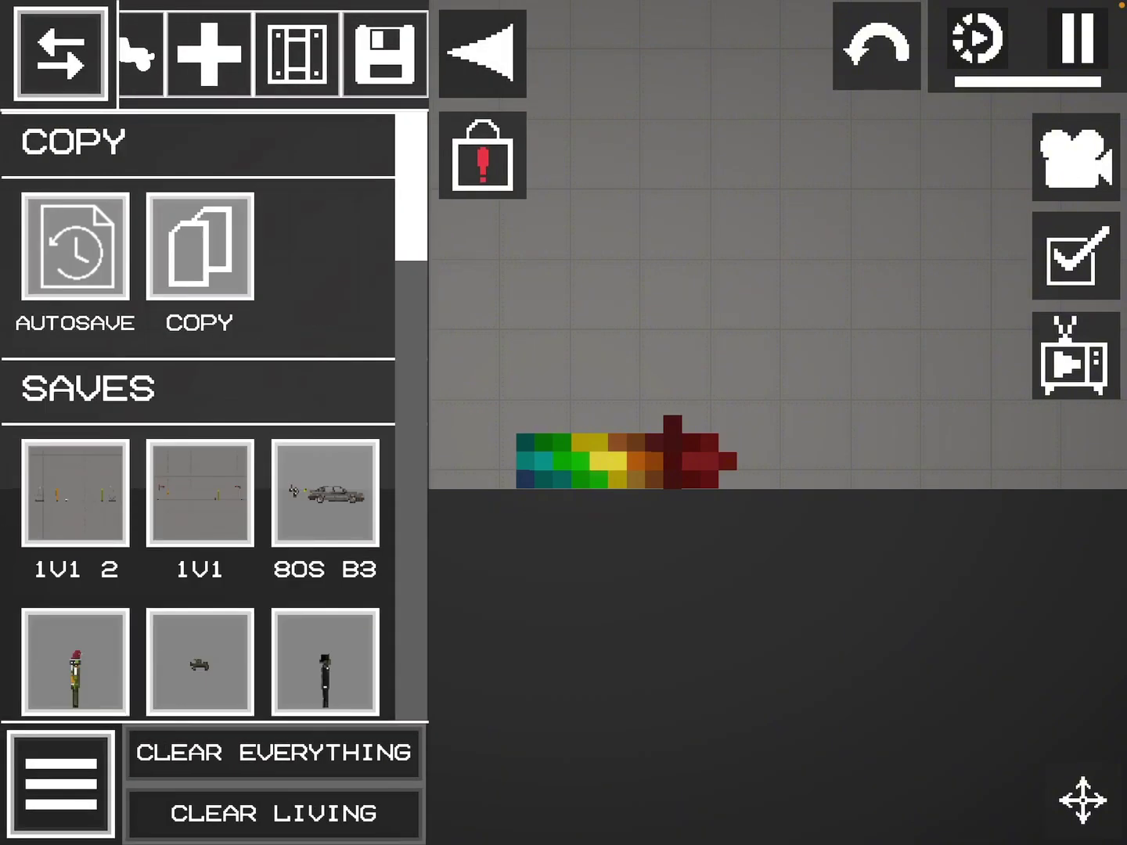
scroll(200, 440, "down", 10)
scroll(198, 441, "up", 15)
left_click(616, 335)
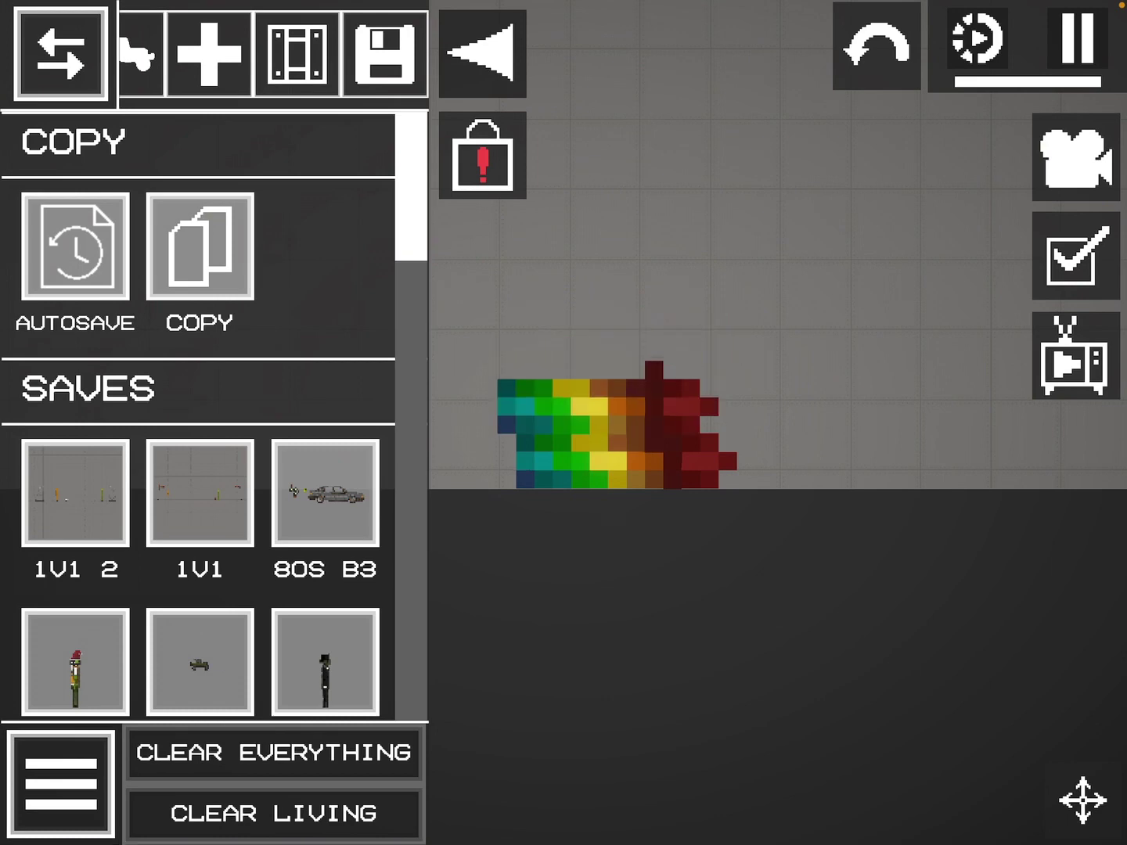
left_click(482, 52)
Stand both fireworks upright and place a Melon ragdoll from User Mods between them
left_click_drag(617, 405, 396, 370)
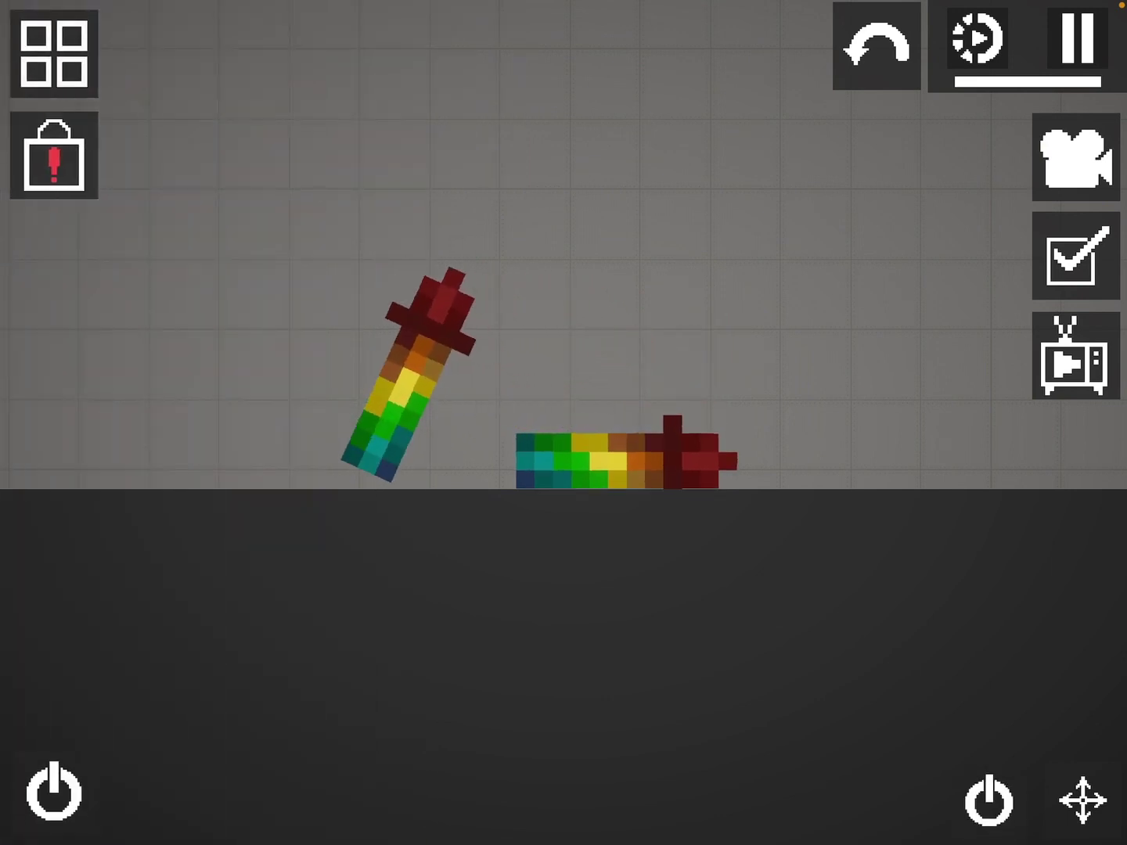
mouse_move(616, 458)
left_mouse_down()
mouse_move(635, 352)
mouse_move(623, 379)
left_mouse_up()
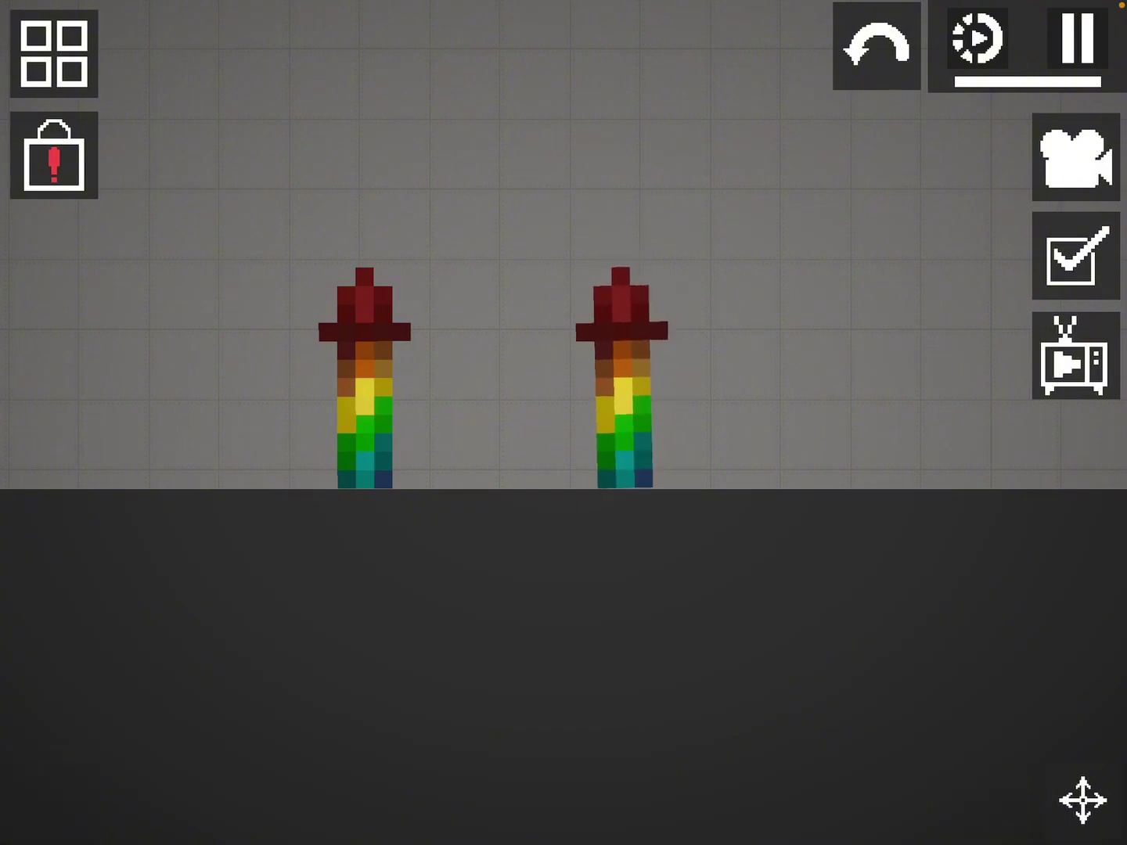
left_click(54, 52)
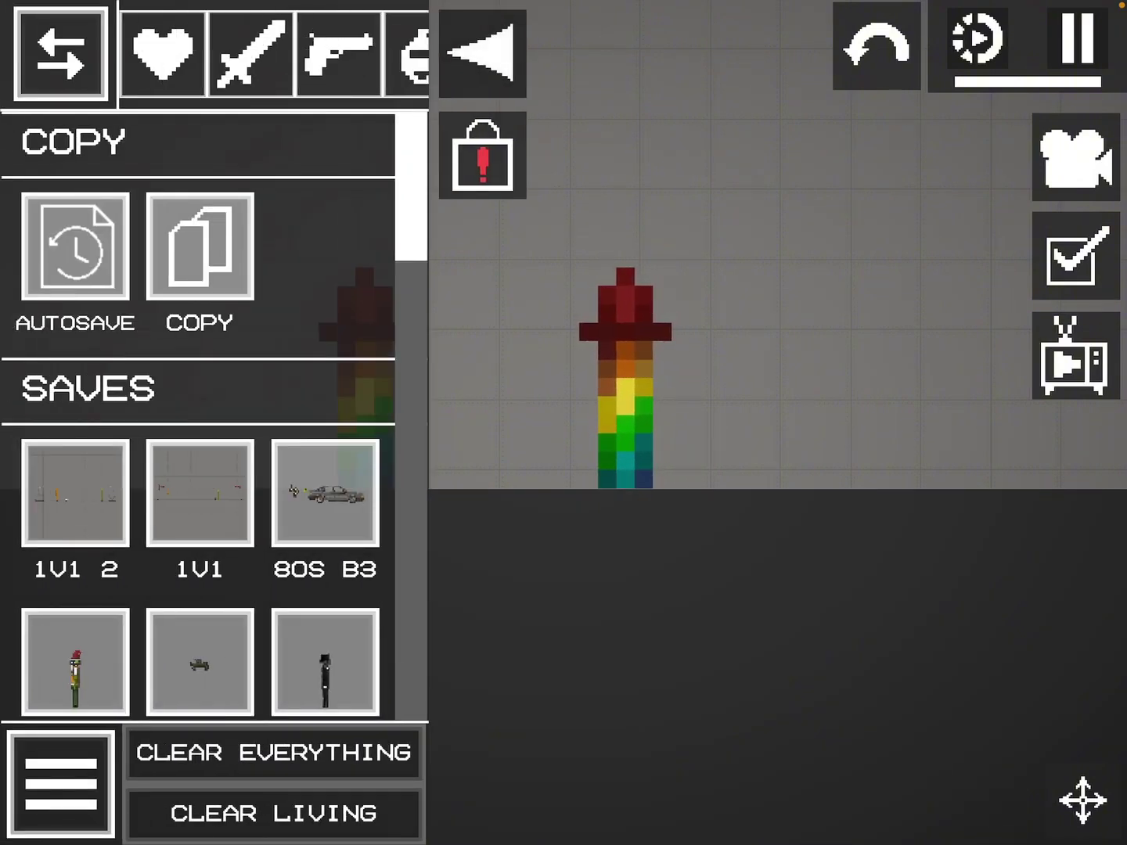
left_click(163, 53)
left_click(76, 247)
left_click(497, 397)
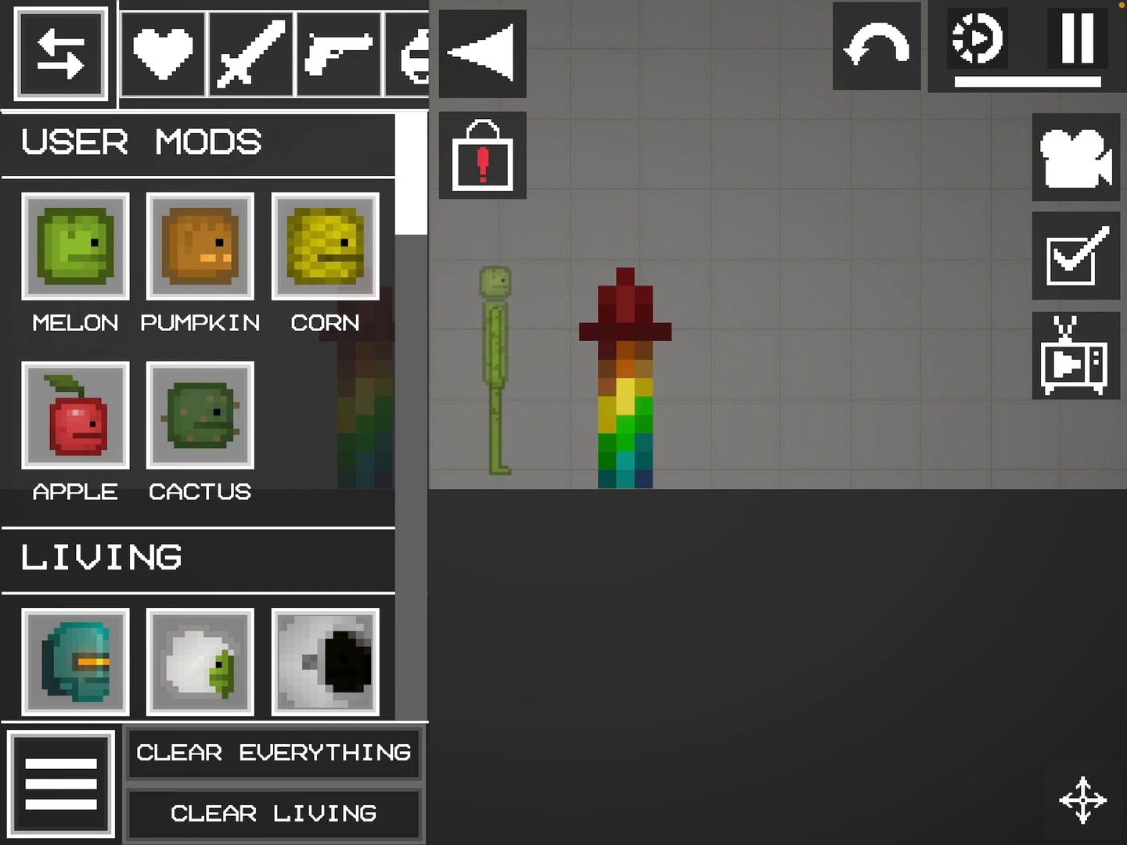
left_click(482, 53)
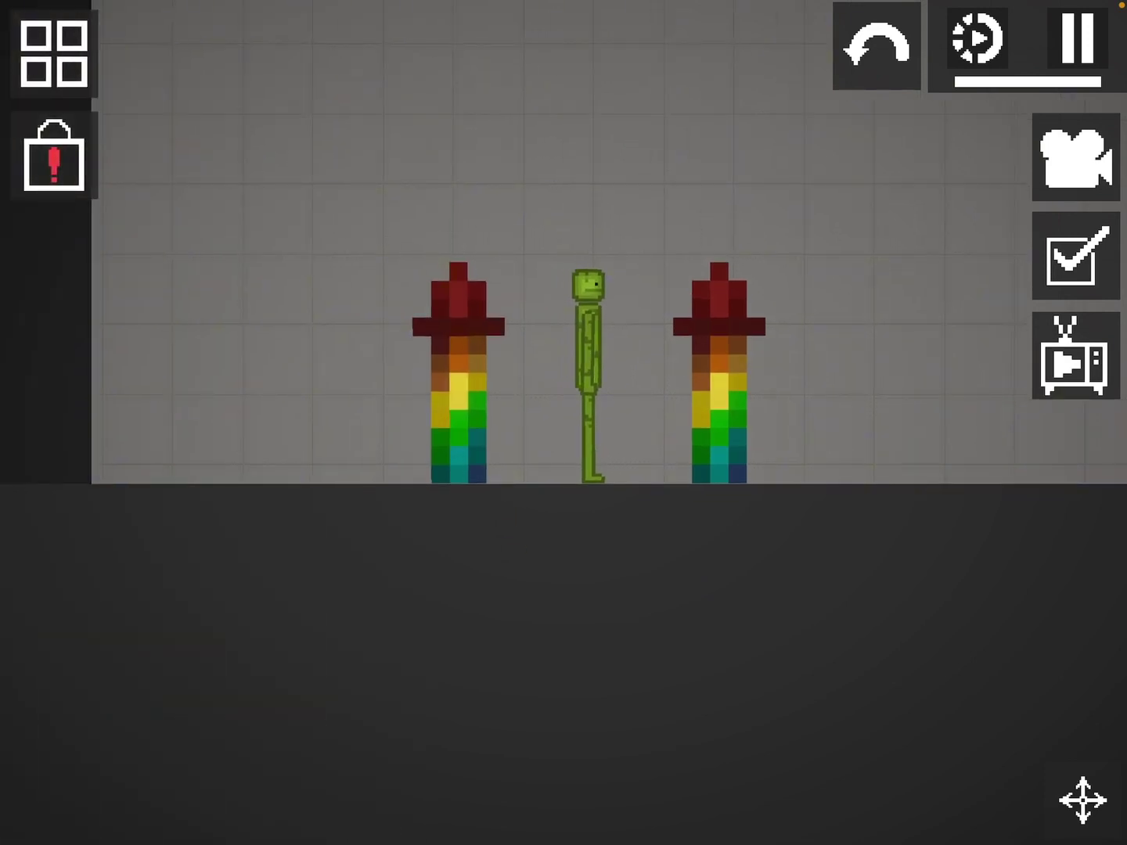
Rod the melon's hand to the right and left fireworks, then return to Move
left_click(1083, 800)
left_click(819, 723)
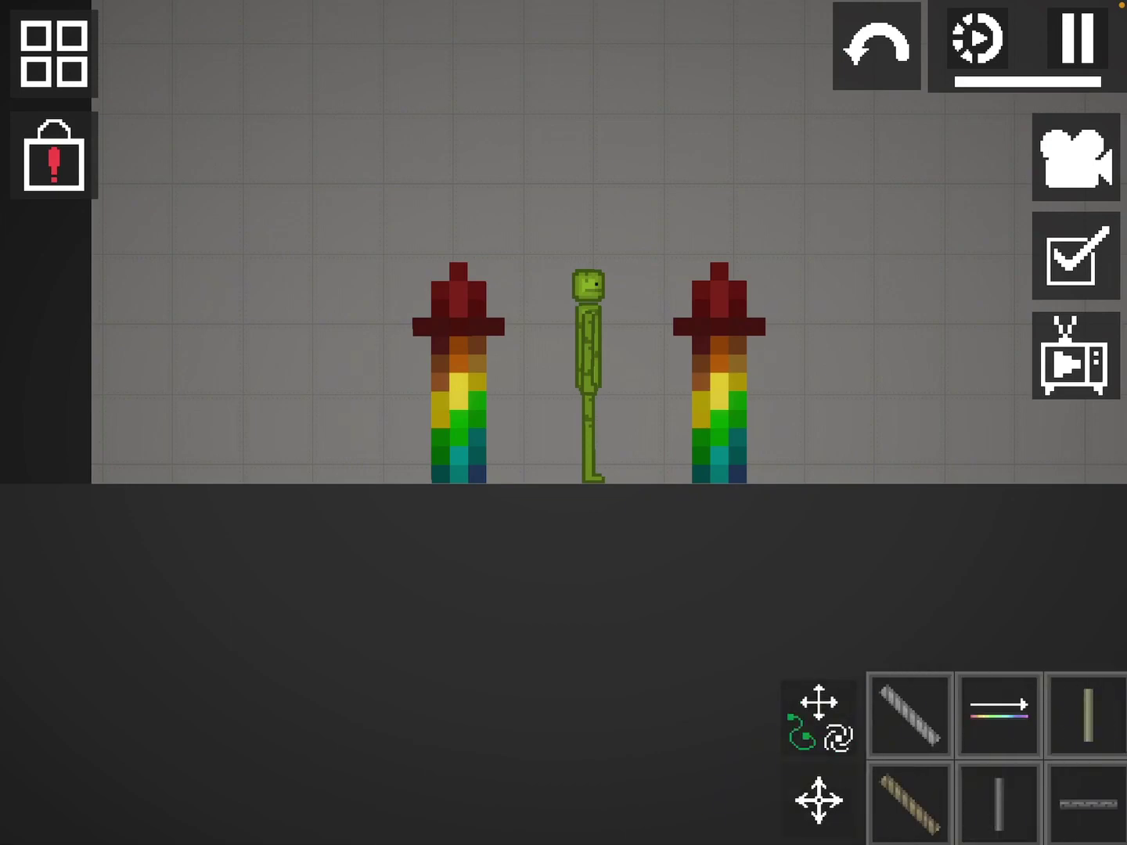
left_click(910, 715)
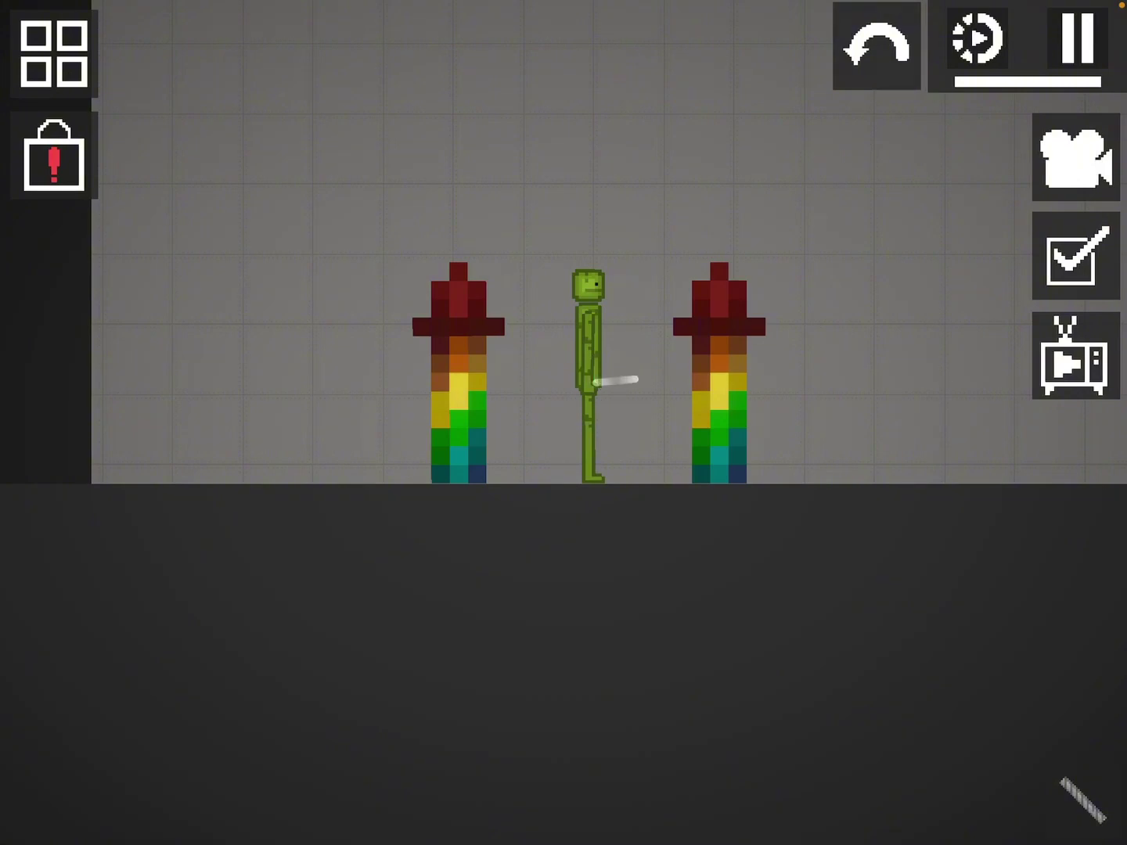
left_click_drag(622, 381, 699, 381)
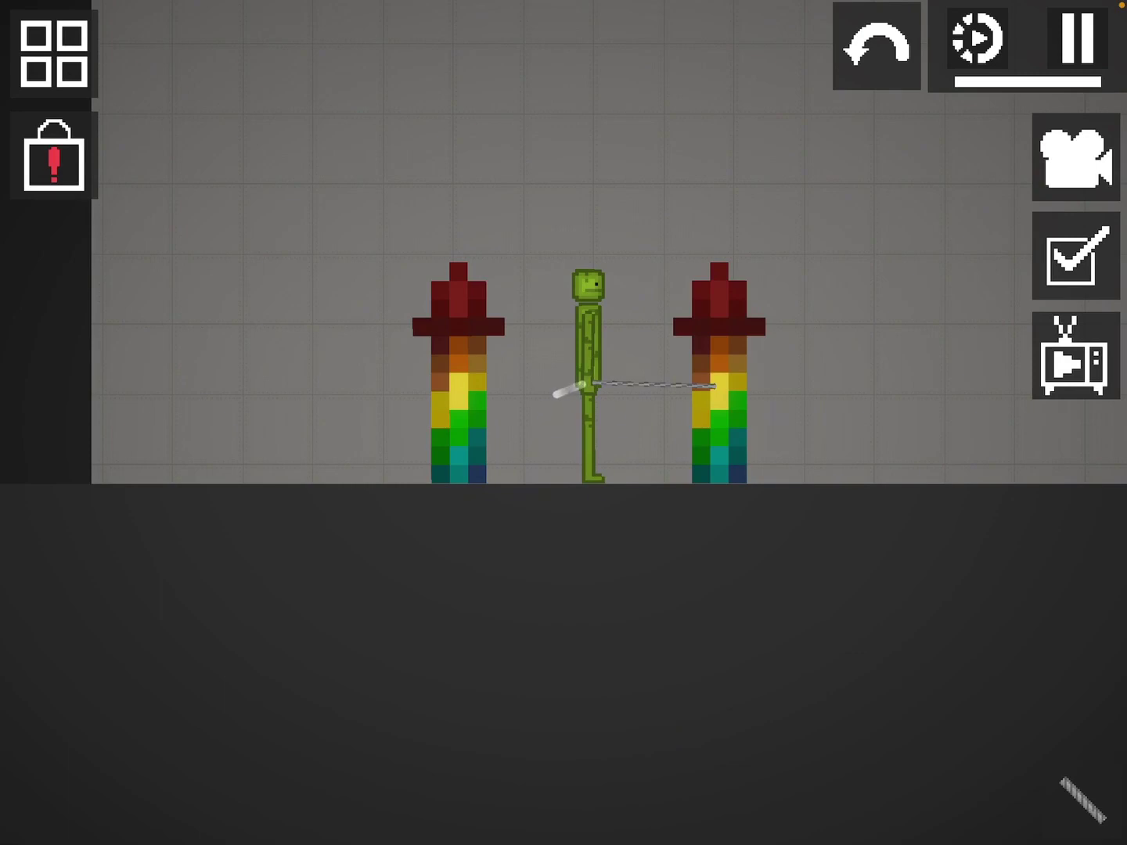
left_click_drag(568, 389, 458, 387)
left_click(1082, 799)
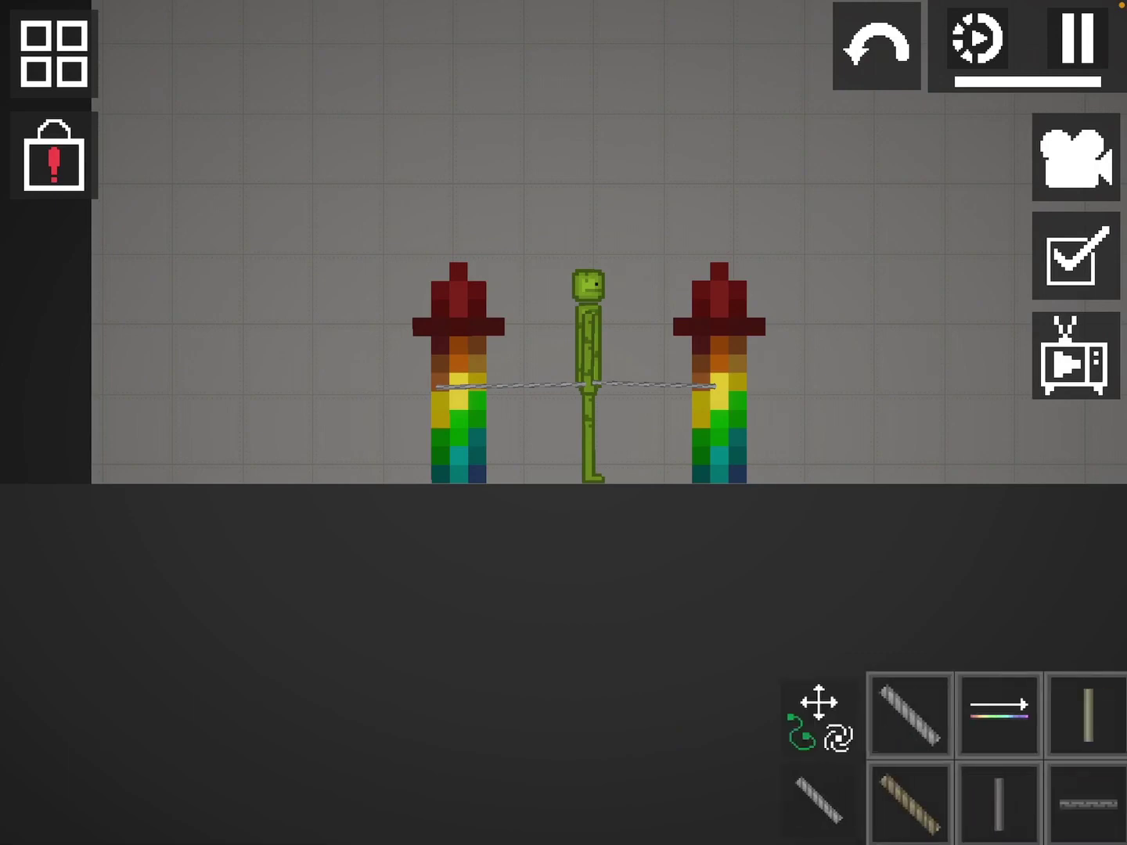
left_click(998, 718)
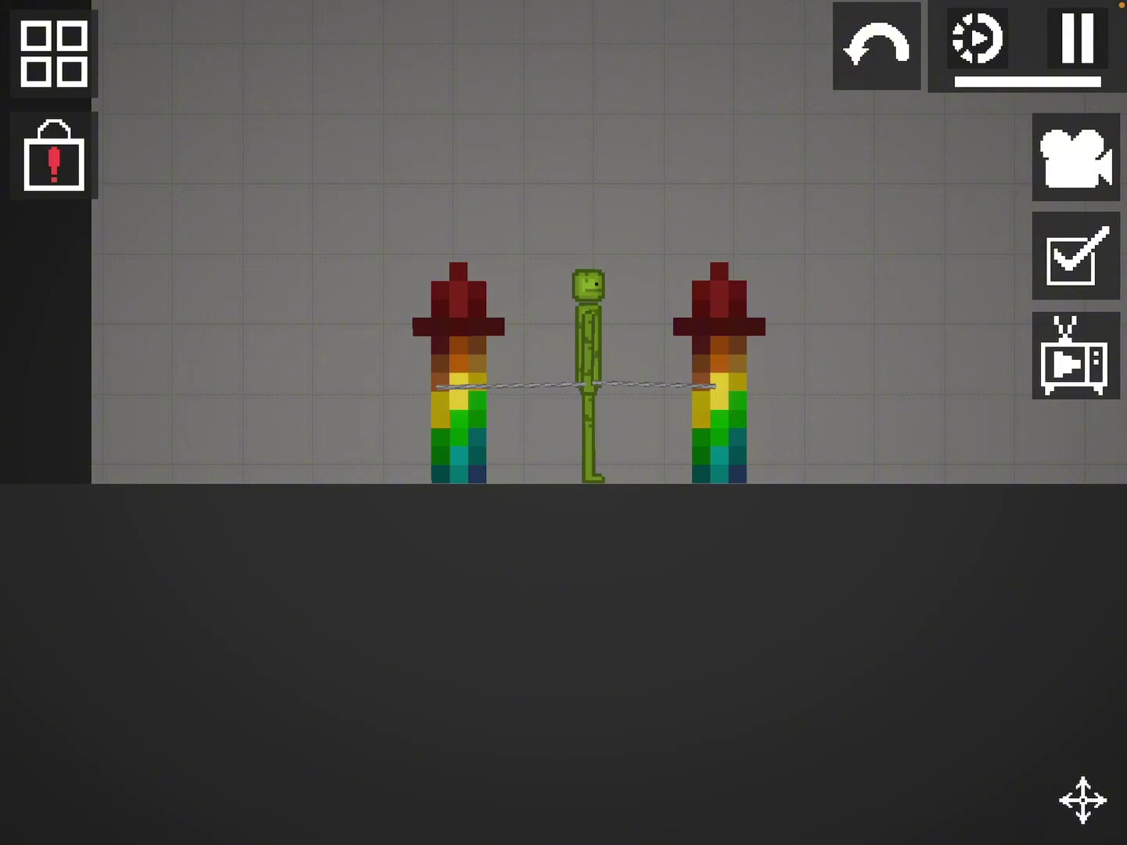
Activate the left and right rainbow fireworks and unpause the simulation
right_click(458, 378)
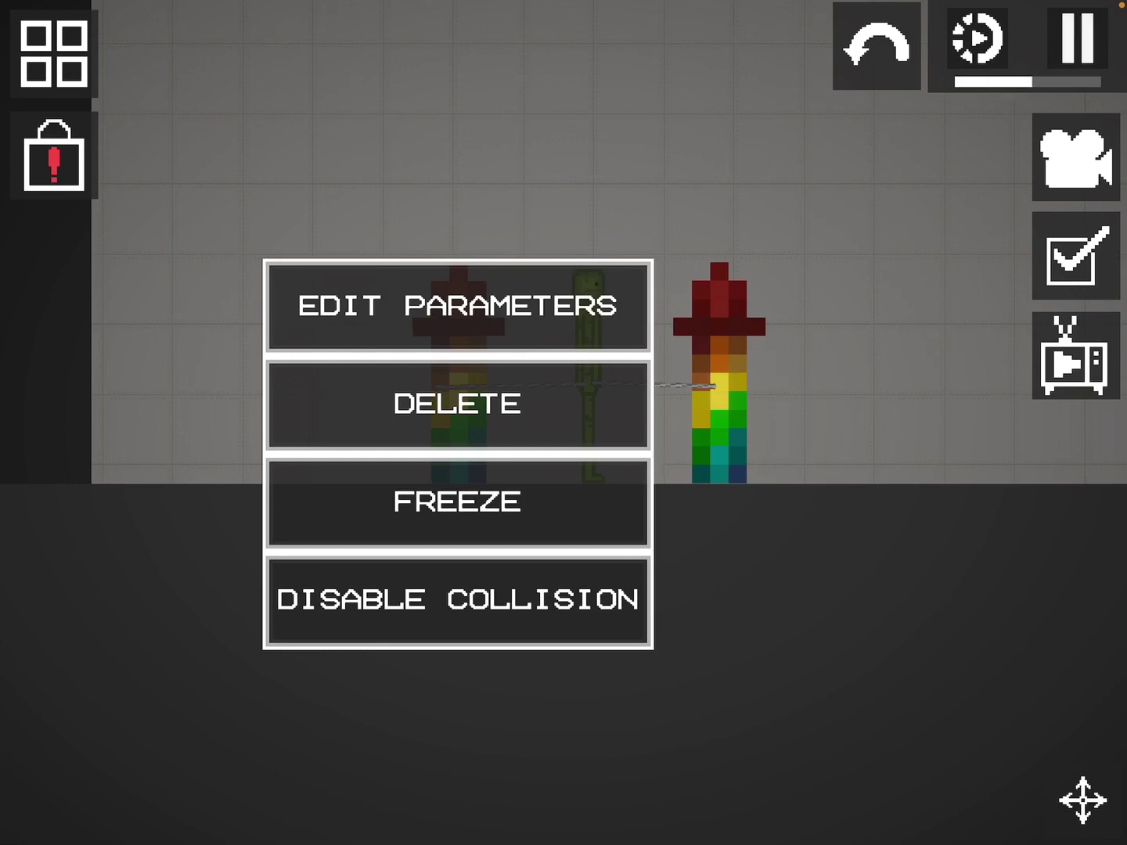
scroll(458, 453, "down", 3)
scroll(458, 453, "down", 1)
left_click(836, 660)
right_click(718, 352)
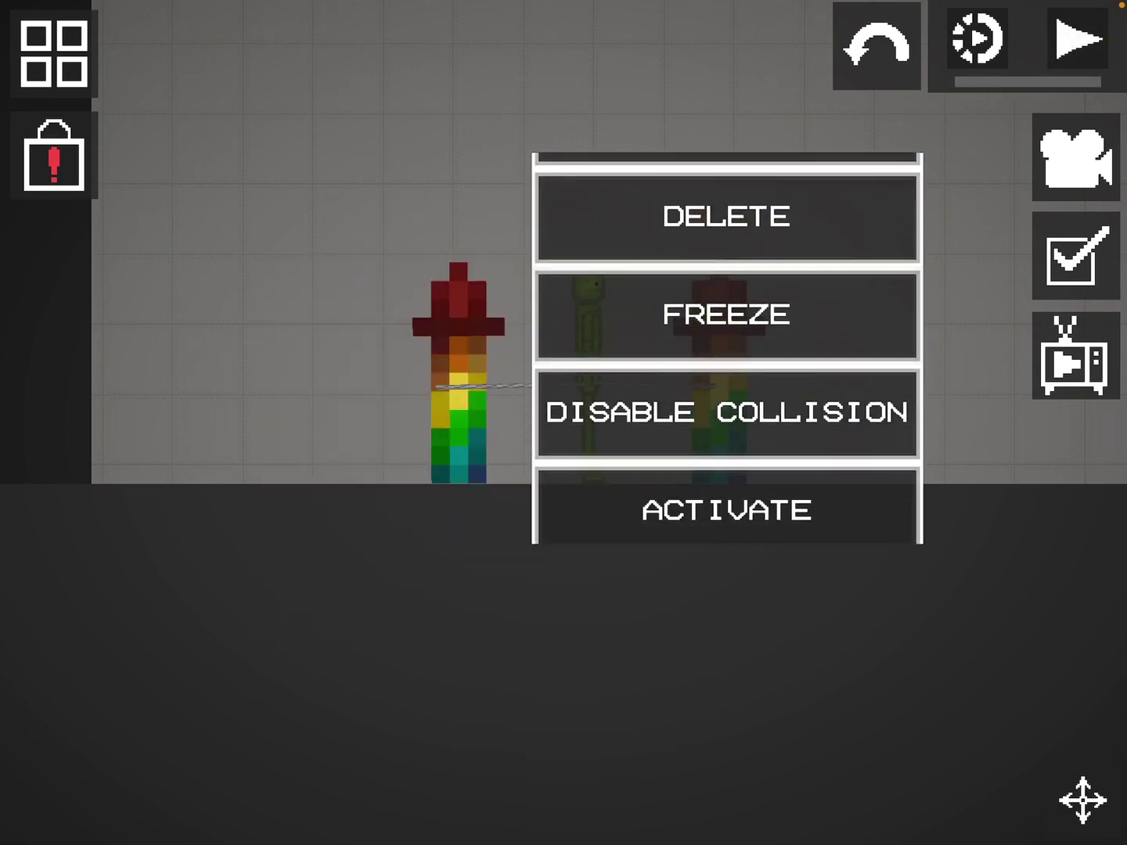
scroll(727, 352, "down", 3)
left_click(727, 437)
right_click(719, 352)
scroll(581, 290, "down", 3)
scroll(582, 291, "down", 2)
scroll(581, 291, "down", 2)
scroll(581, 290, "down", 1)
left_click(581, 373)
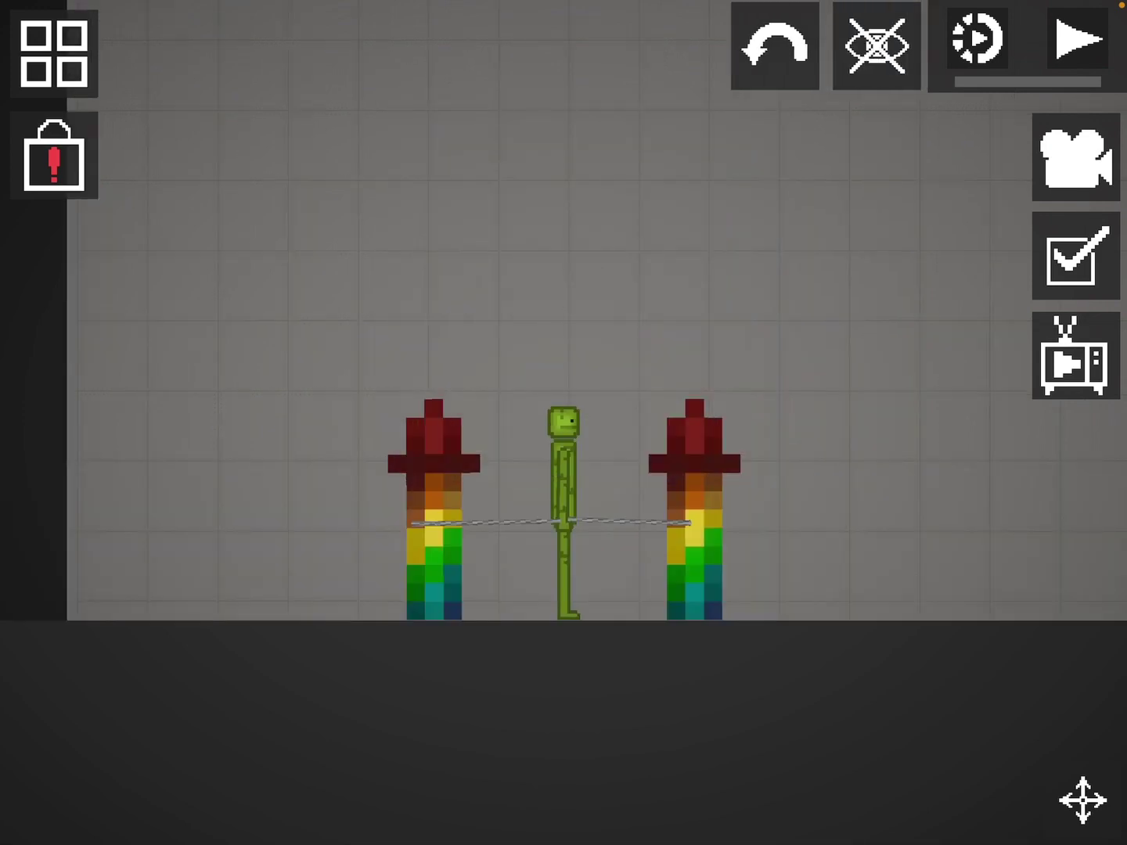
key("space")
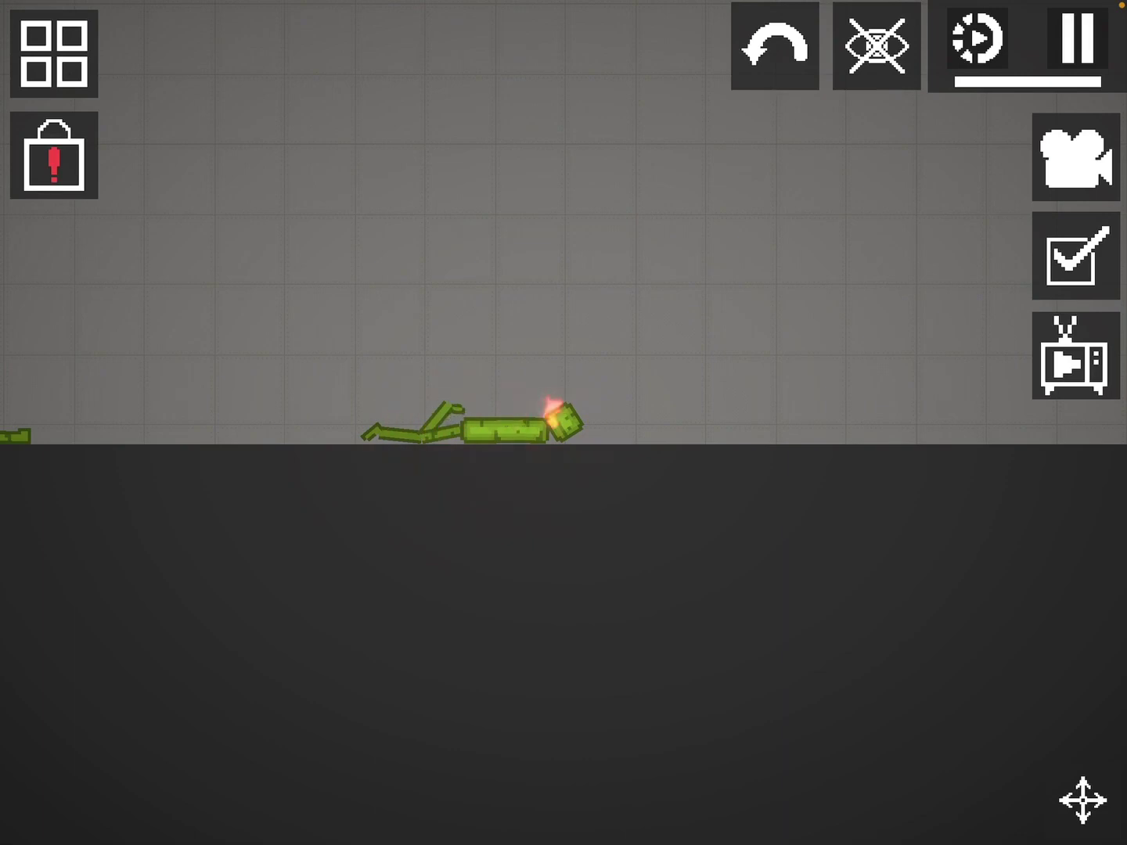
Spawn a propeller from the Mechanics category beside the burning melon
left_click(54, 52)
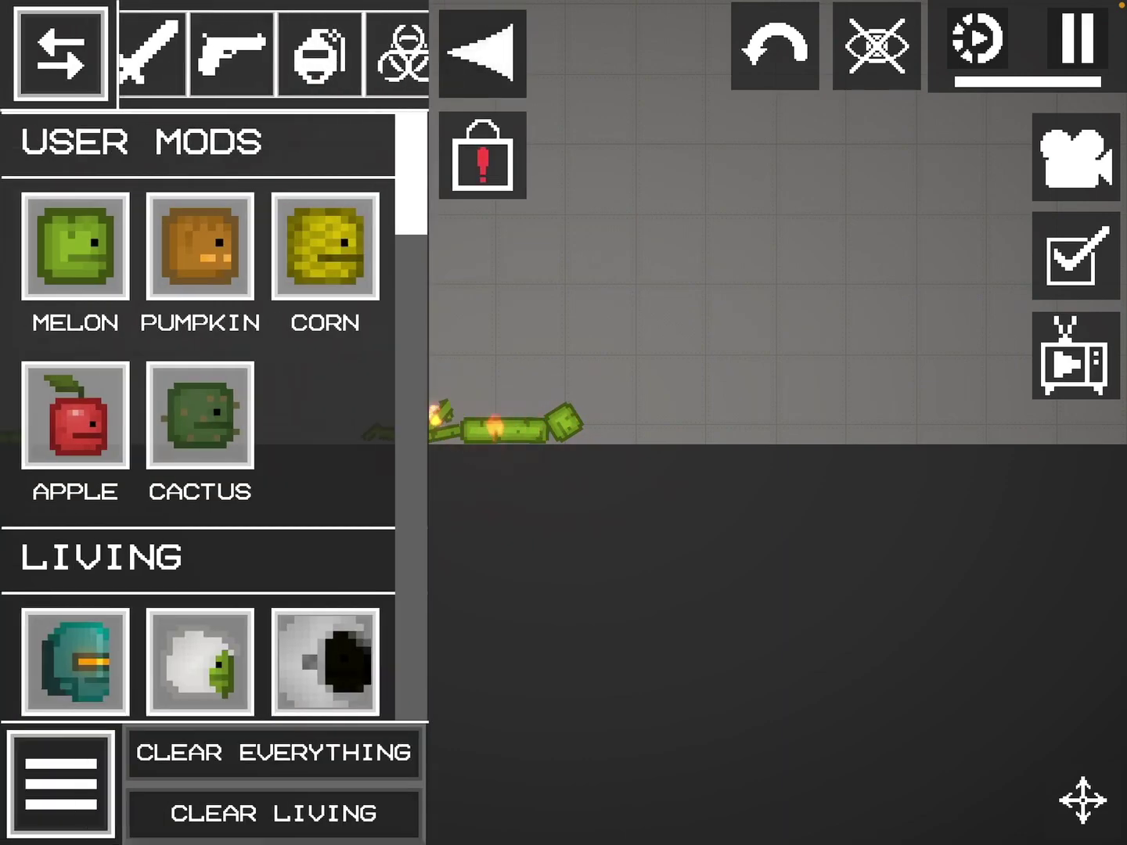
left_click_drag(370, 54, 158, 52)
left_click(141, 53)
left_click(309, 53)
left_click(140, 54)
left_click(396, 52)
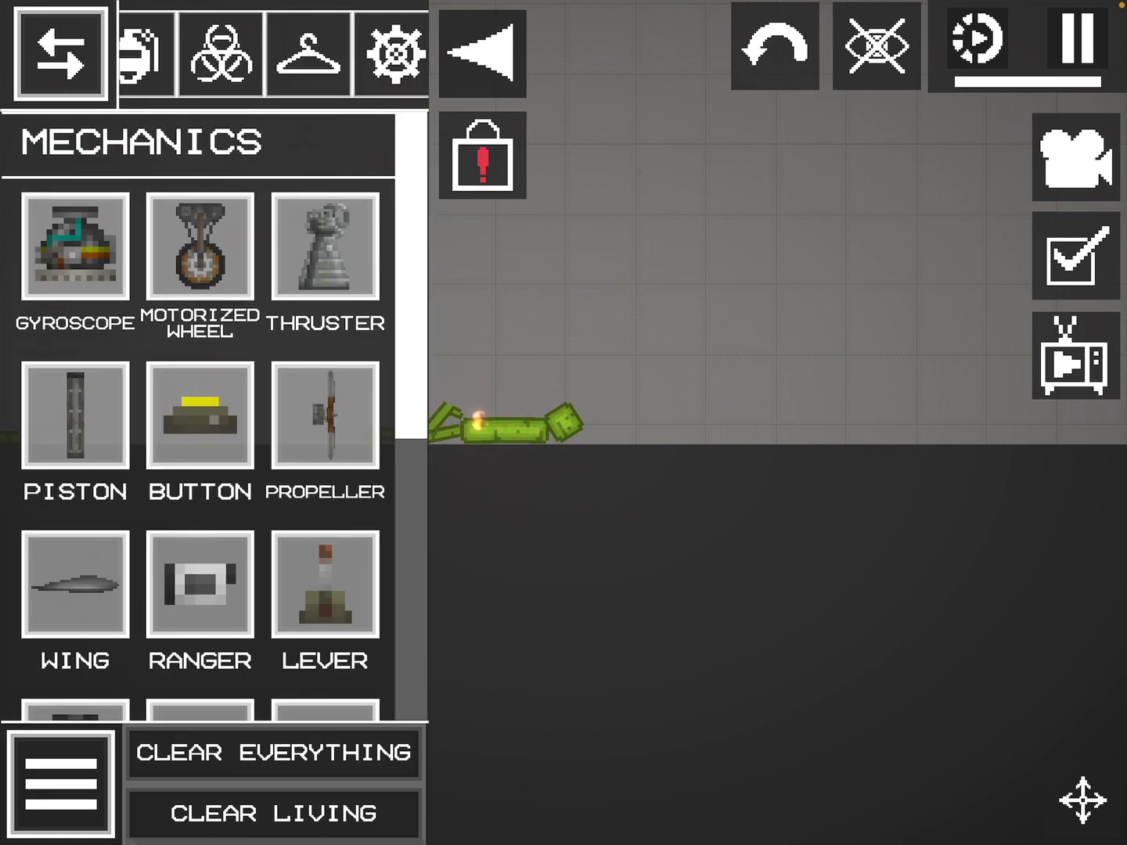
left_click(762, 264)
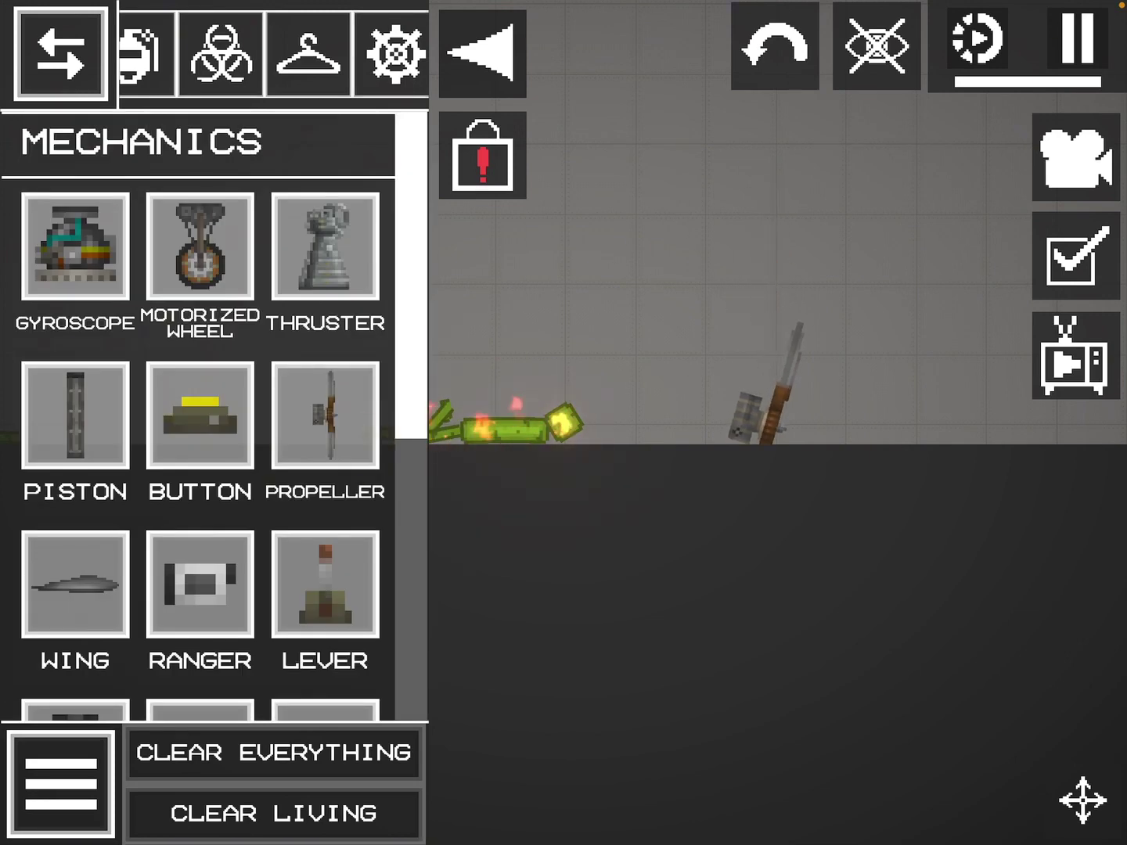
left_click(482, 51)
Pause, hover the propeller above the ragdoll, and select the rope tool
key("space")
left_click_drag(776, 388, 467, 255)
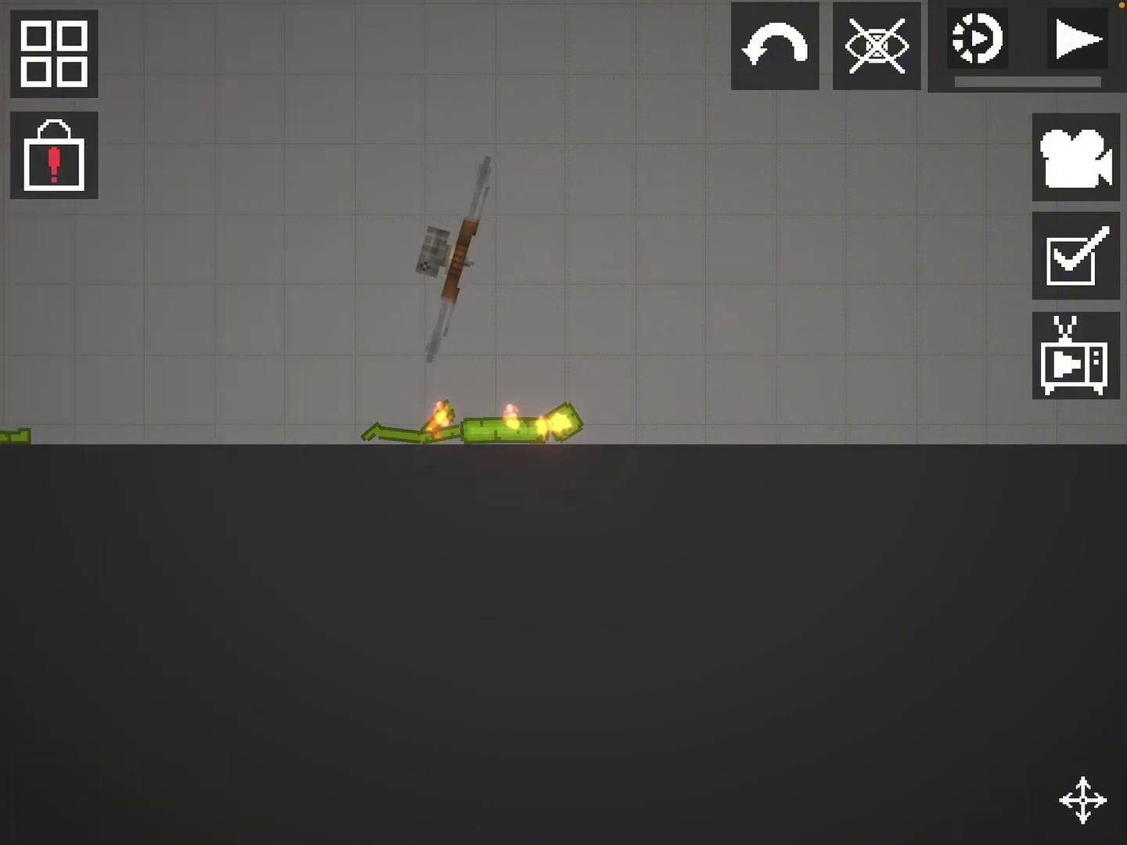
scroll(493, 423, "up", 8)
scroll(493, 423, "down", 8)
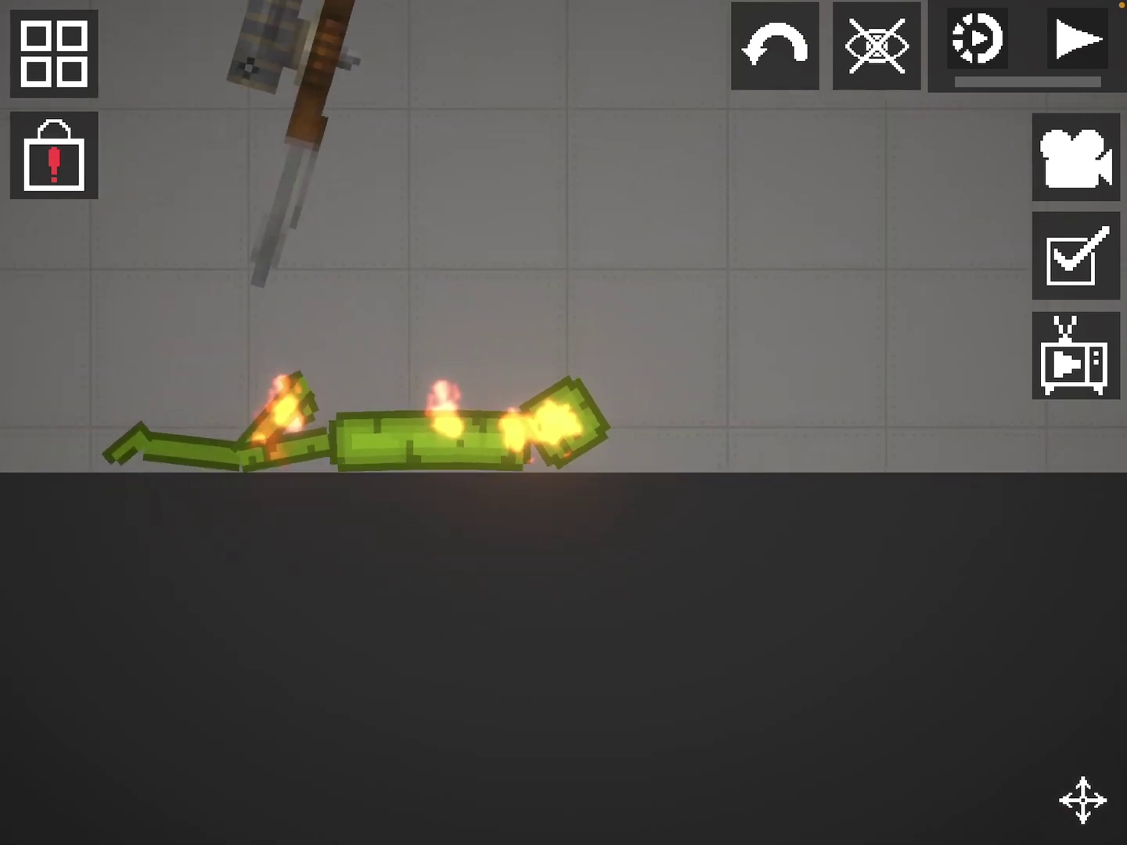
scroll(493, 423, "up", 8)
scroll(493, 422, "down", 8)
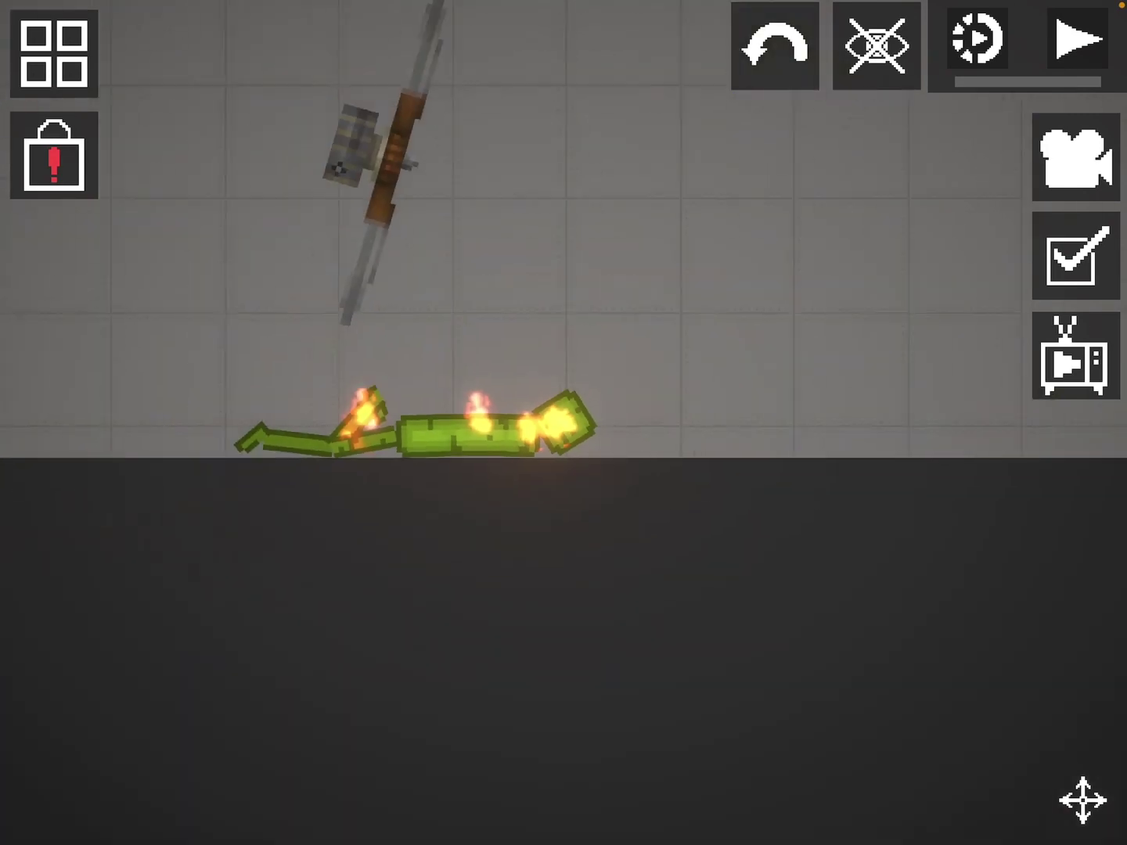
scroll(493, 422, "up", 6)
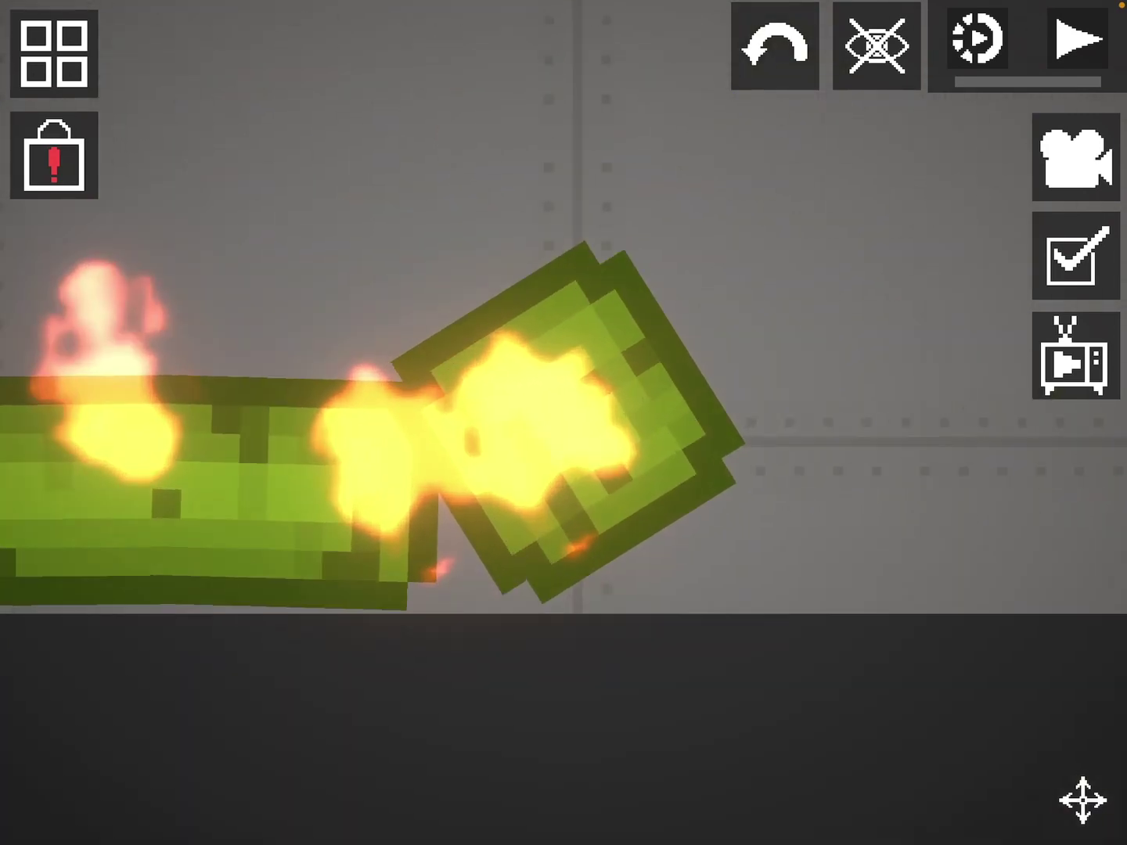
scroll(494, 423, "up", 6)
scroll(494, 423, "down", 8)
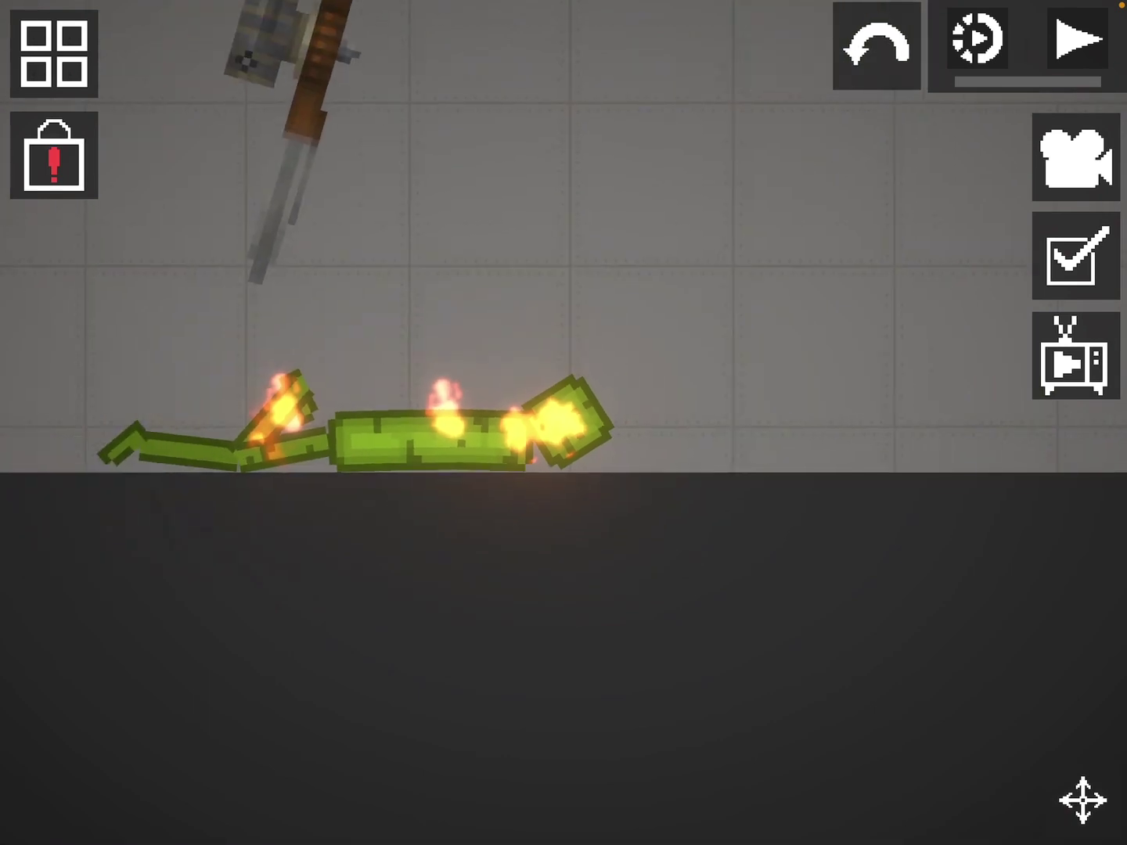
mouse_move(291, 132)
left_mouse_down()
mouse_move(493, 264)
mouse_move(493, 247)
left_mouse_up()
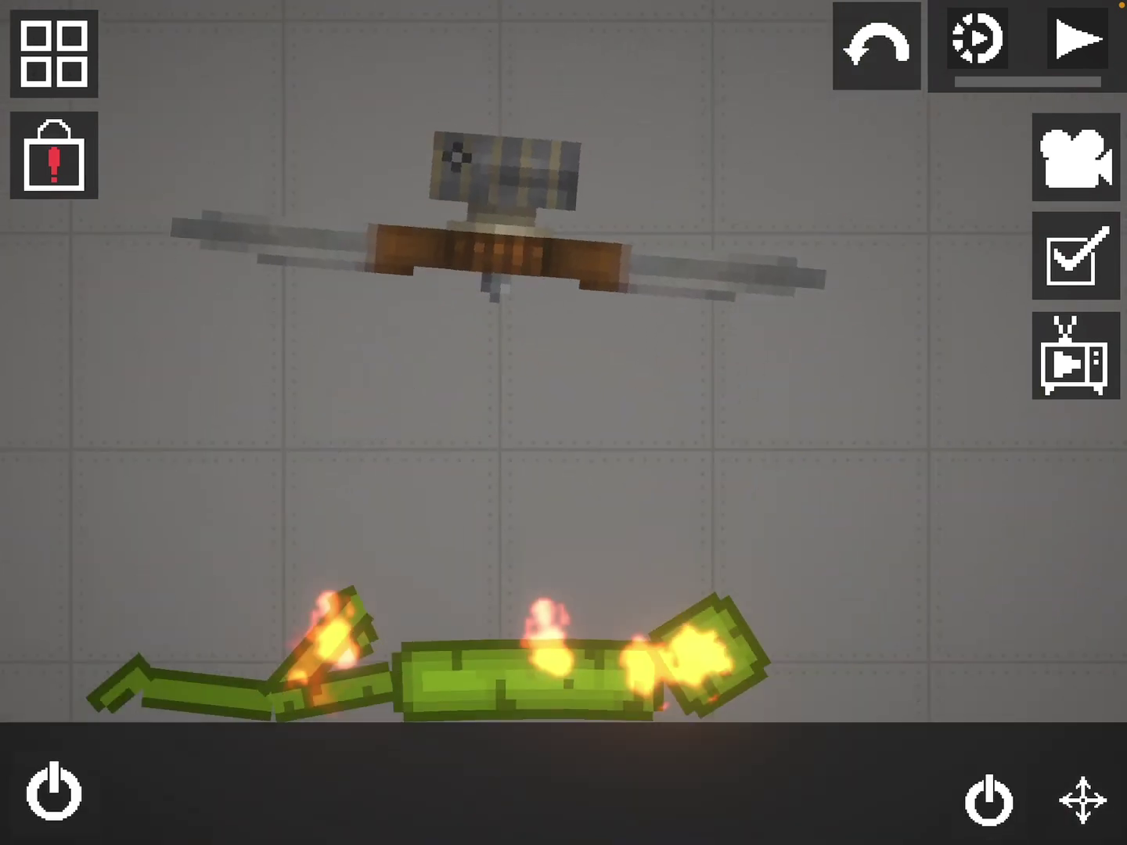
left_click(1082, 802)
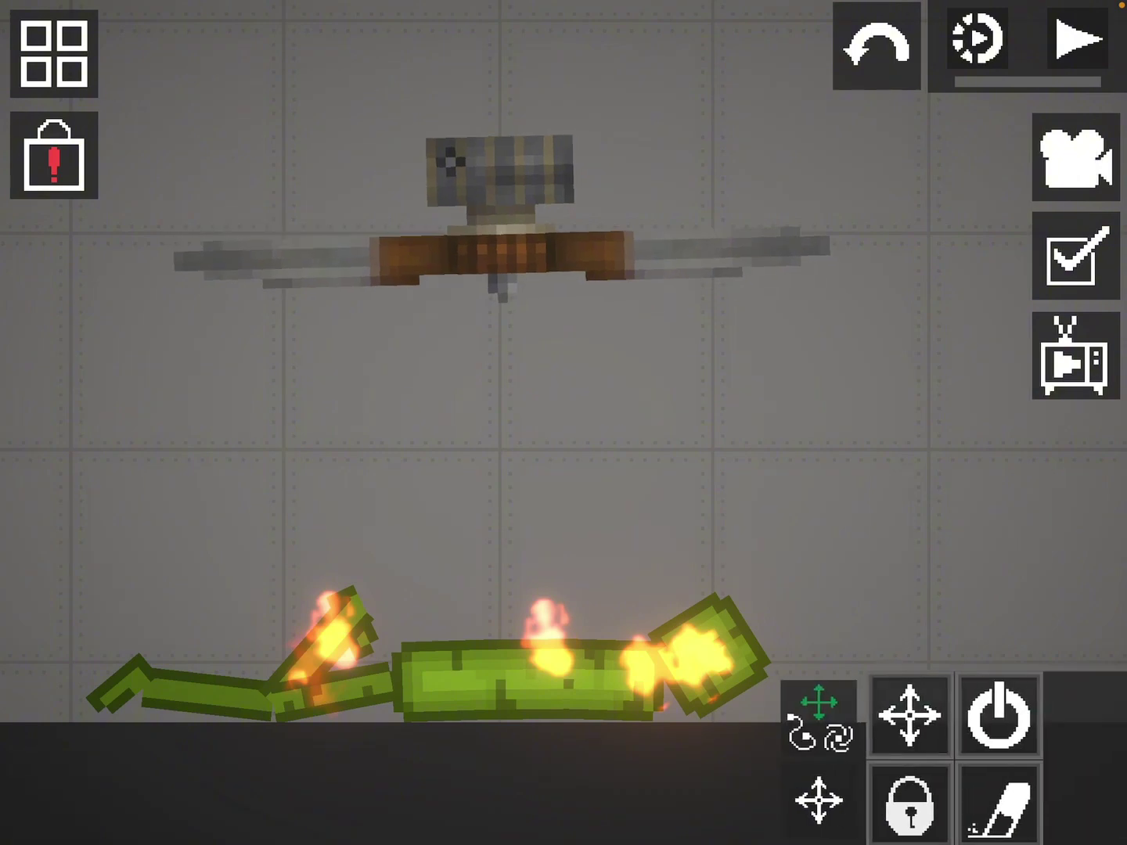
left_click(804, 735)
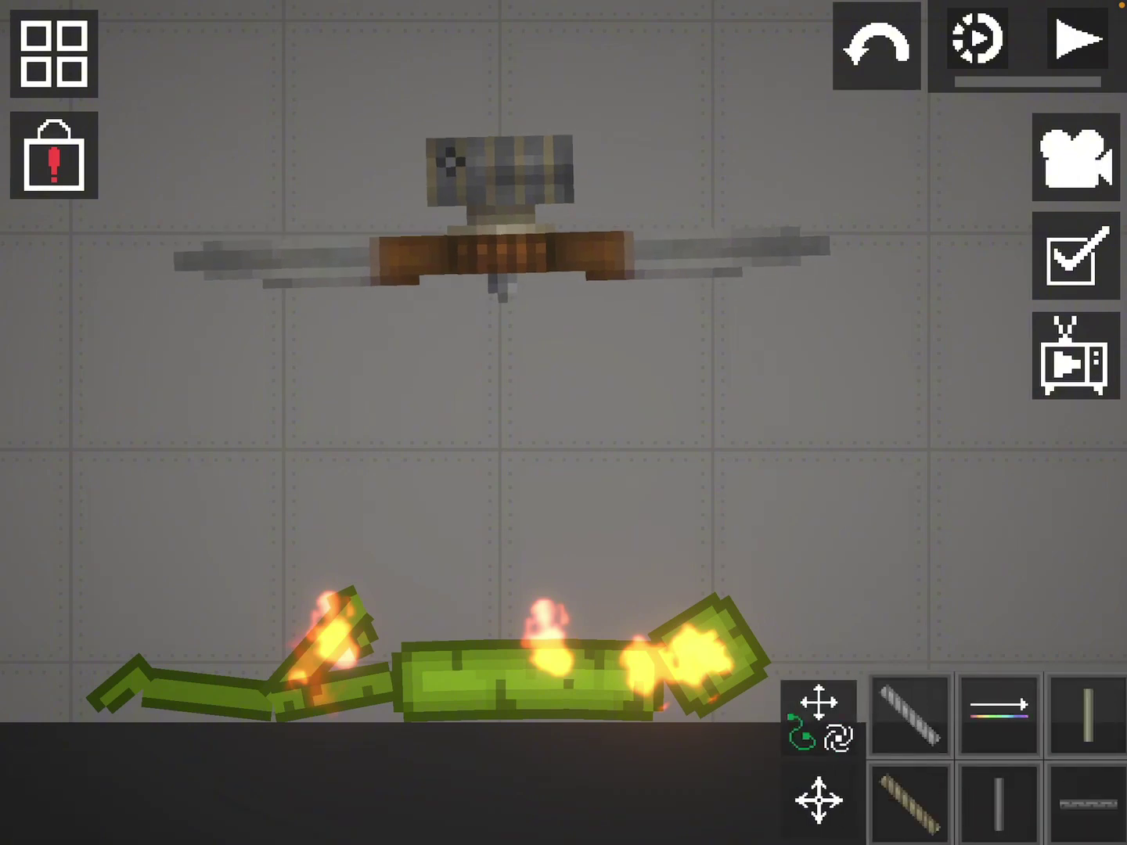
scroll(501, 255, "up", 5)
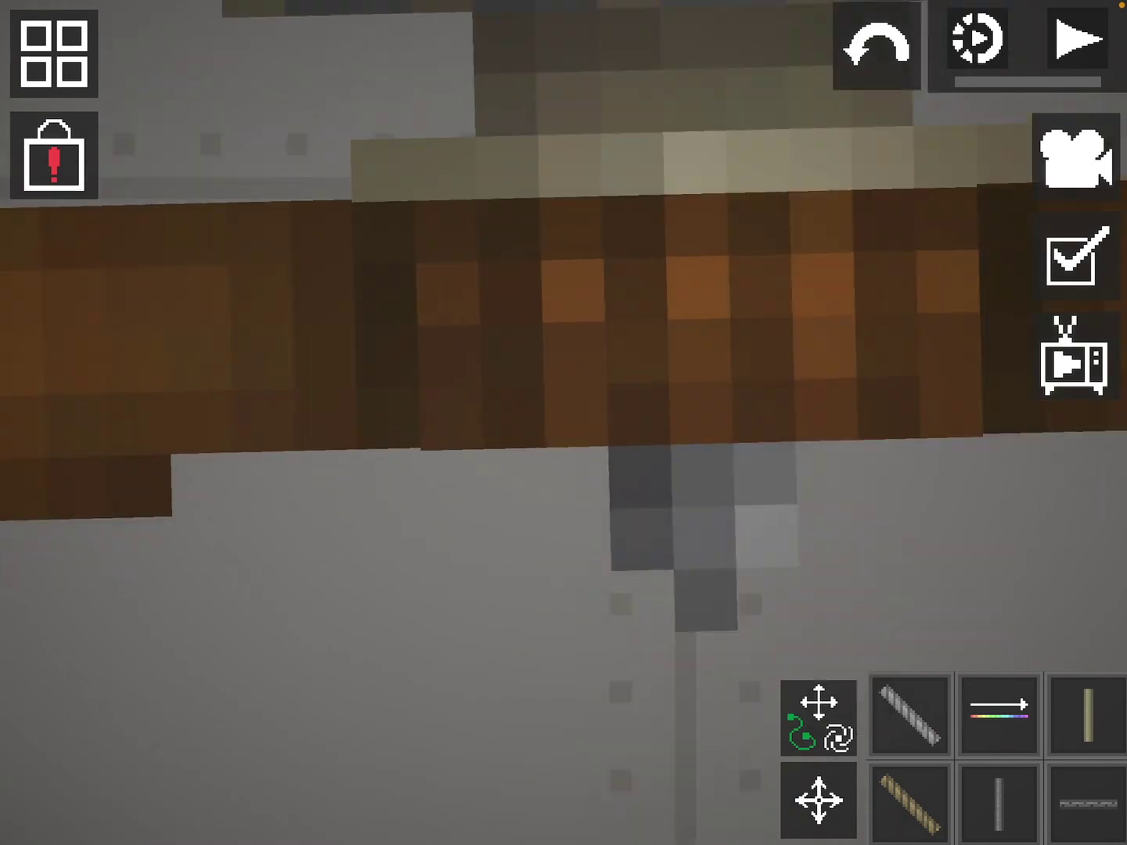
scroll(503, 255, "down", 7)
left_click(909, 716)
Rope the propeller to the ragdoll's torso, return to Move, and unpause
left_click_drag(544, 436, 571, 656)
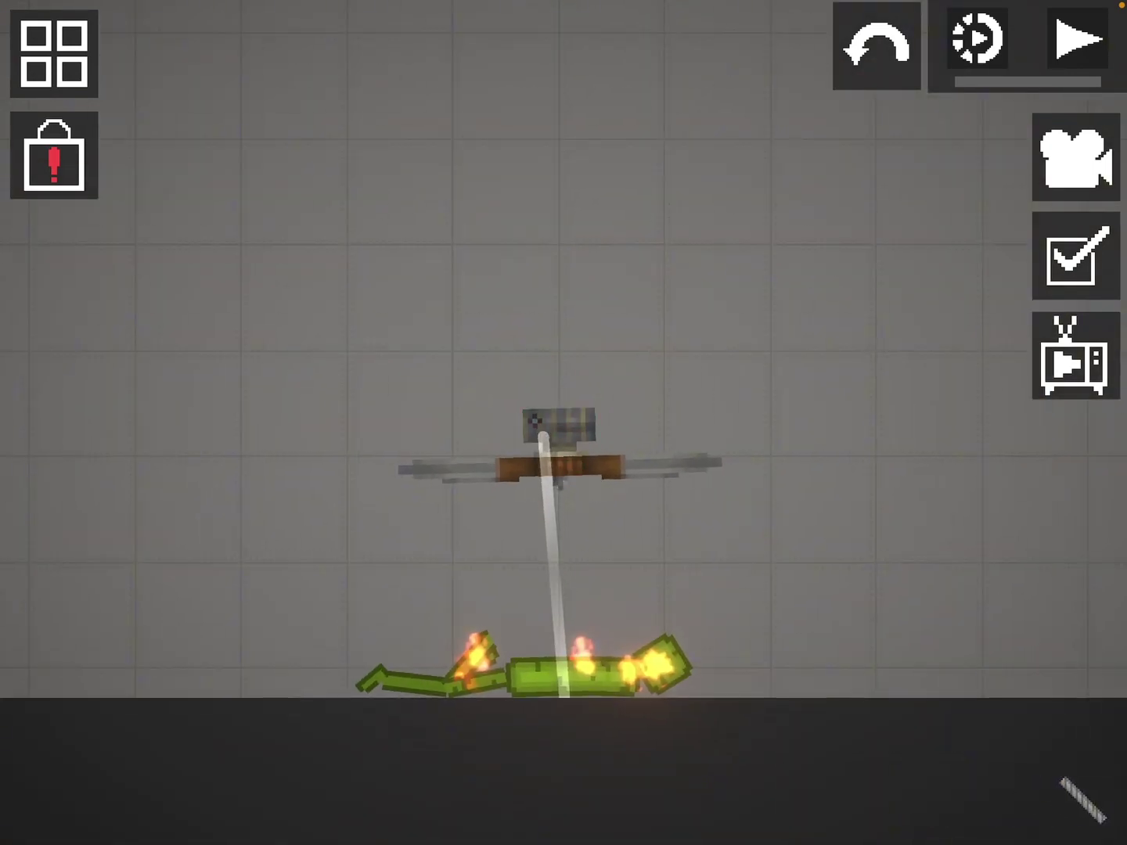
left_click(562, 677)
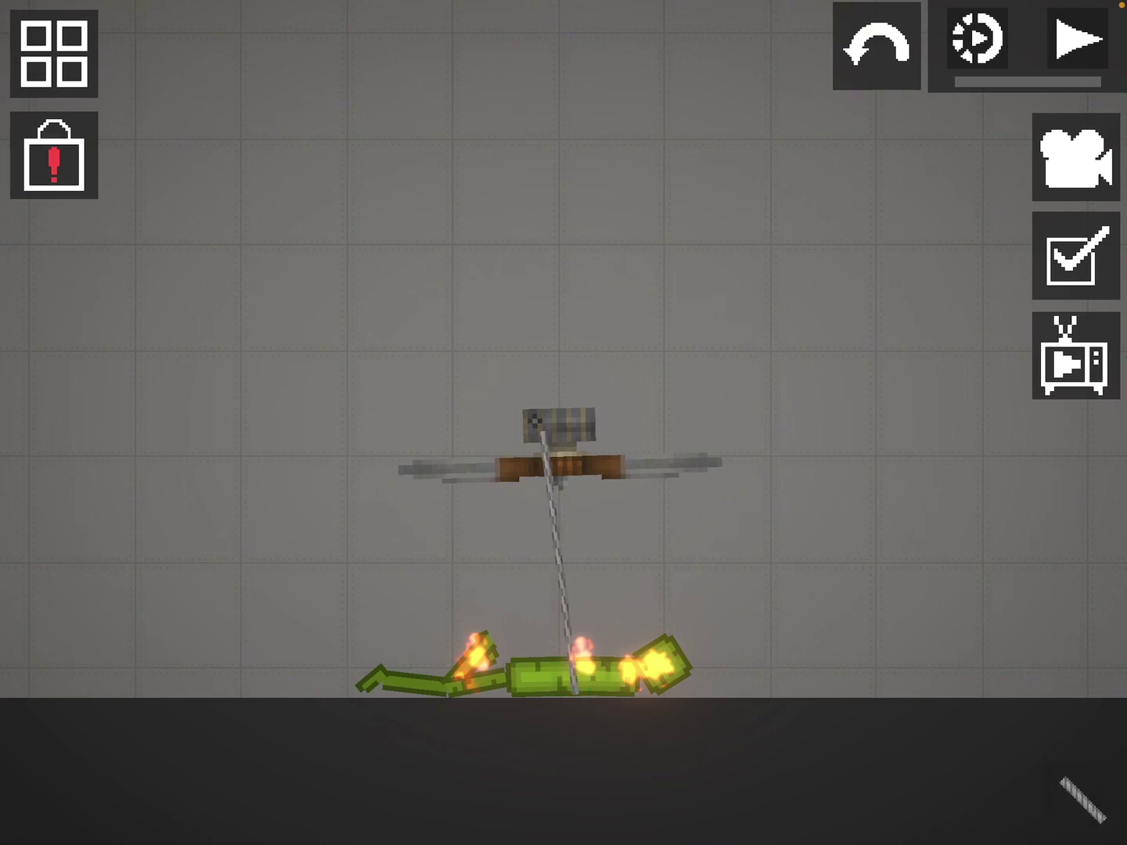
left_click(1082, 799)
scroll(915, 758, "right", 3)
left_click(908, 715)
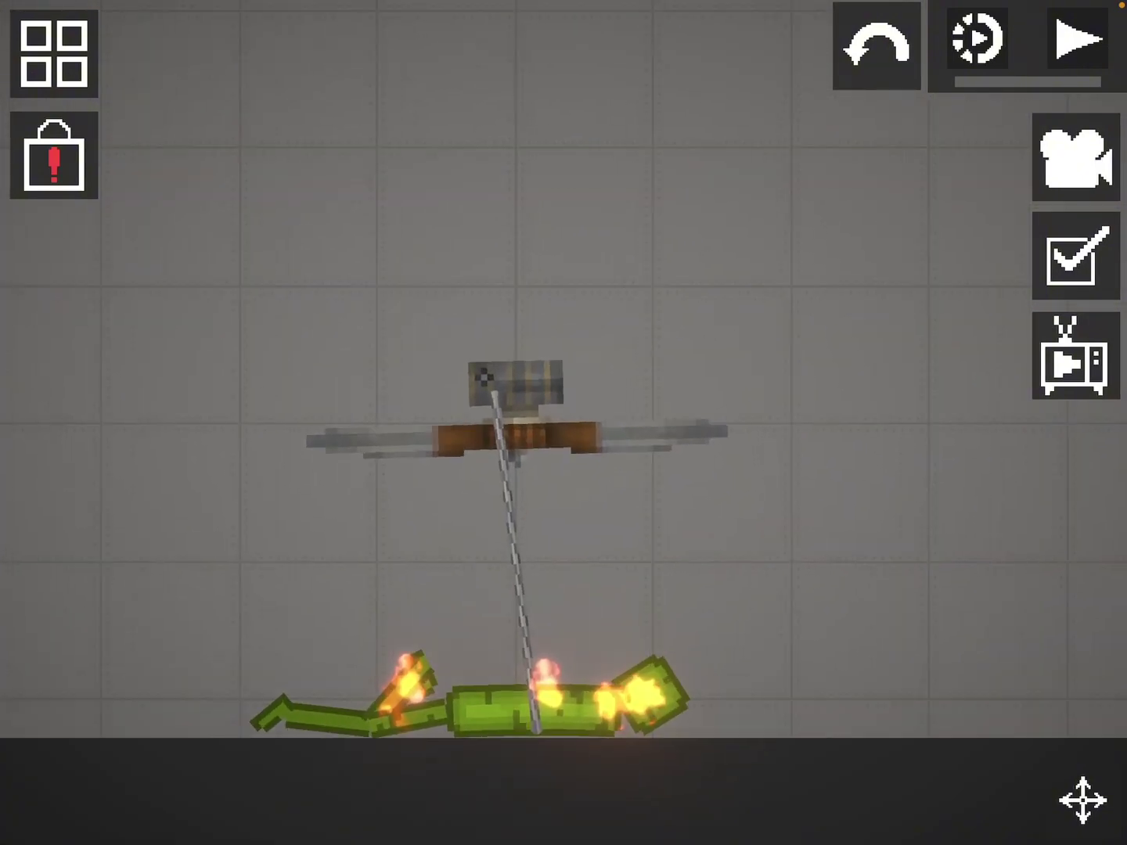
scroll(515, 405, "up", 5)
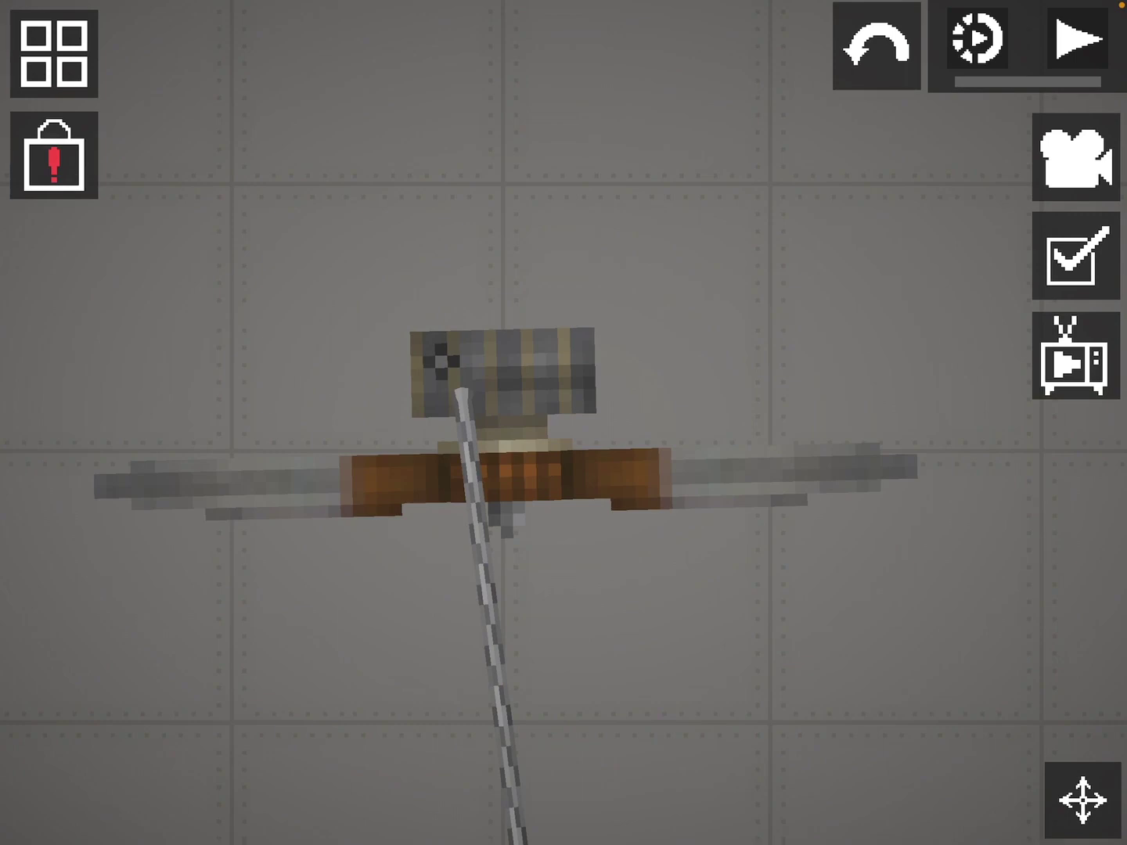
scroll(516, 404, "up", 5)
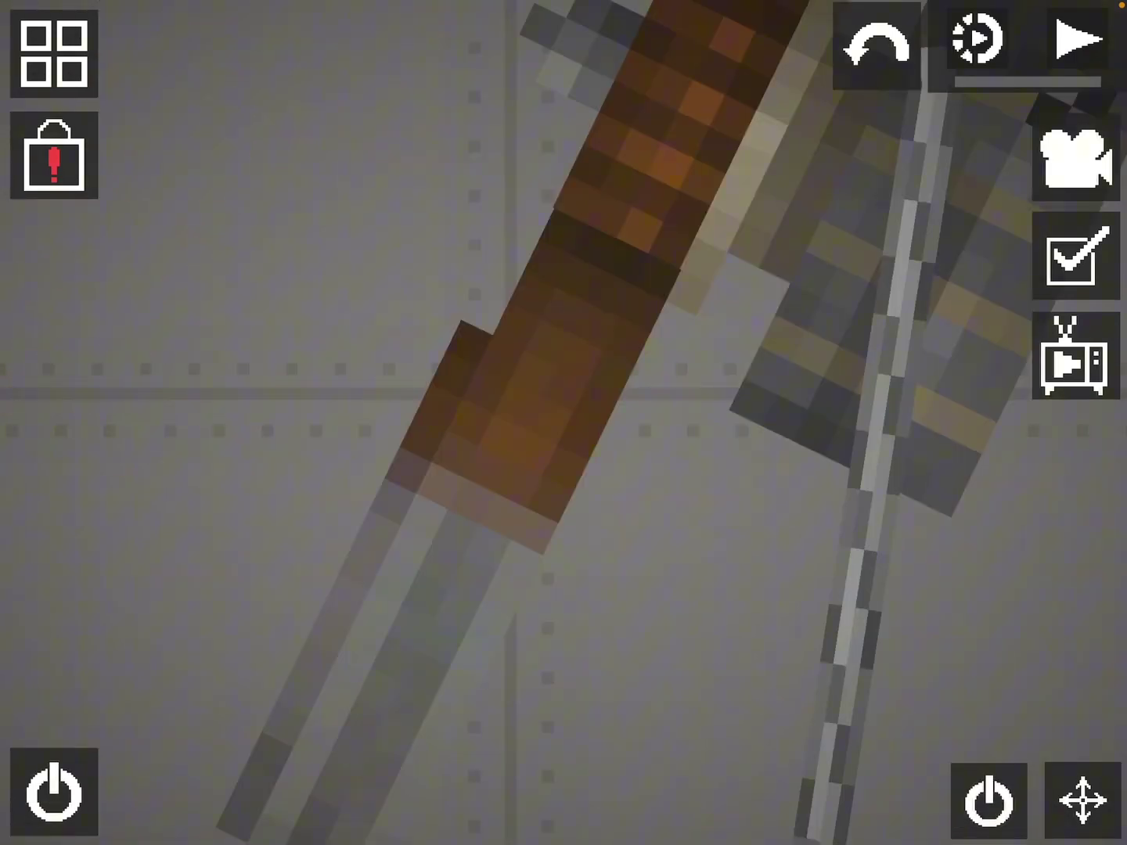
scroll(564, 423, "down", 8)
scroll(651, 334, "up", 5)
scroll(651, 334, "up", 3)
scroll(651, 335, "up", 3)
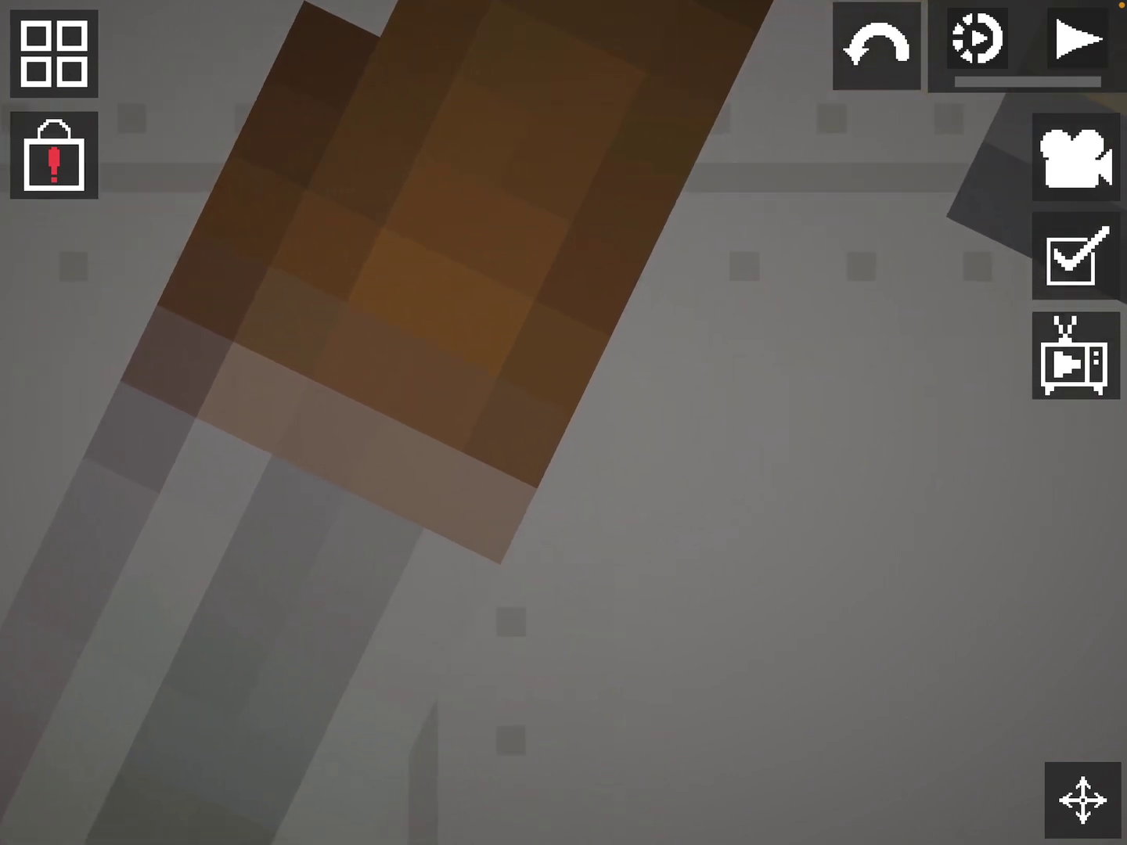
scroll(739, 370, "down", 8)
scroll(740, 370, "up", 4)
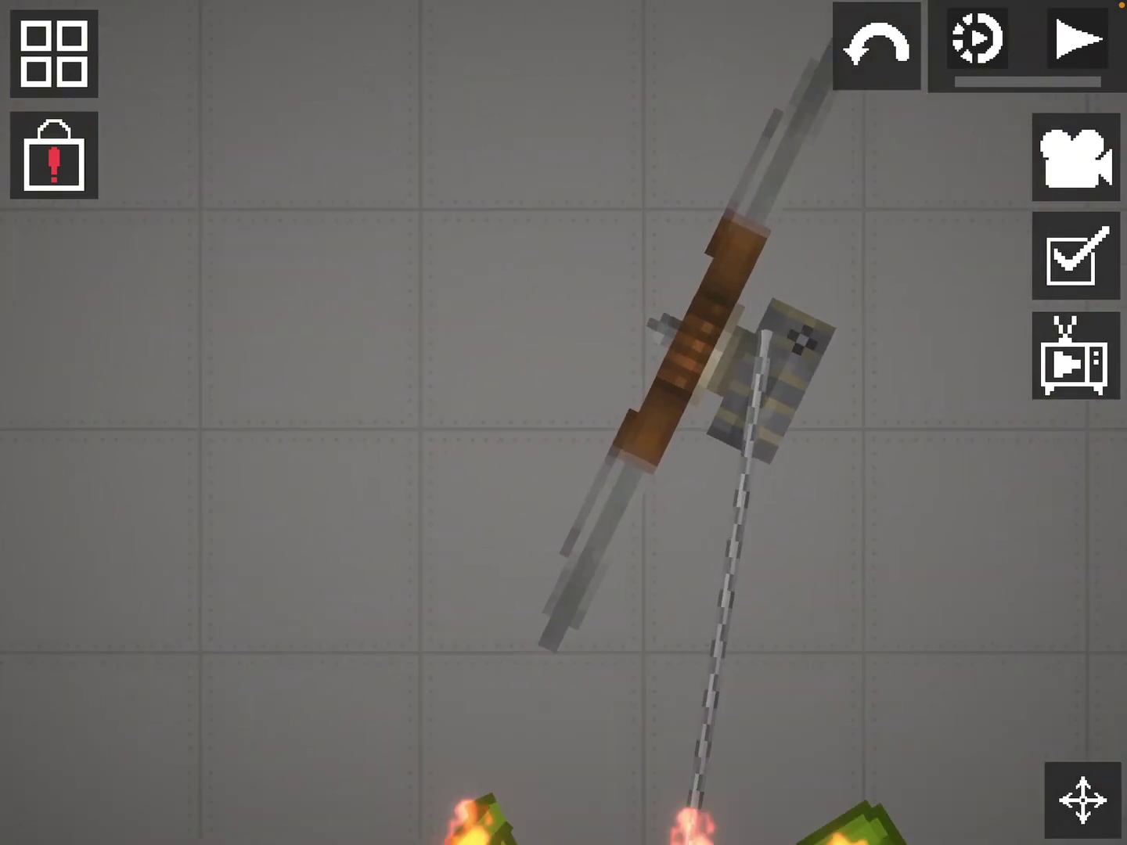
scroll(740, 370, "down", 4)
scroll(740, 371, "up", 2)
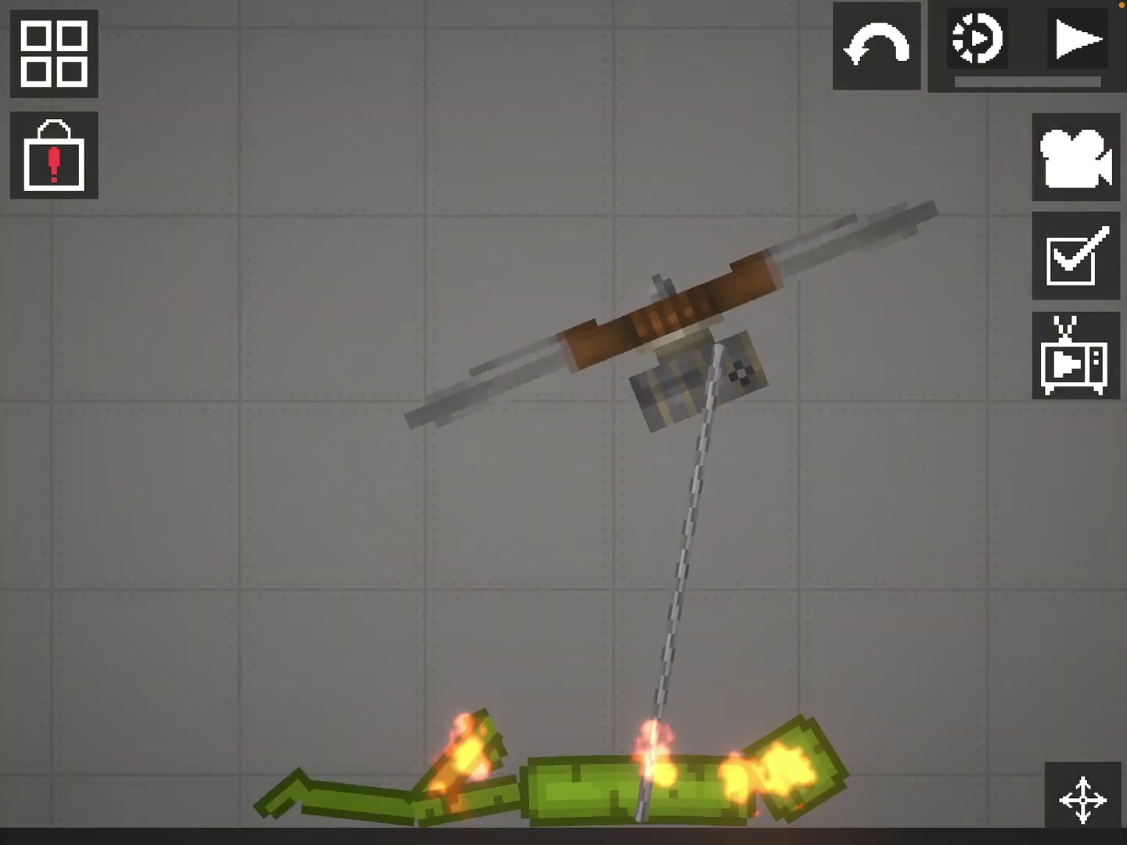
scroll(739, 370, "up", 4)
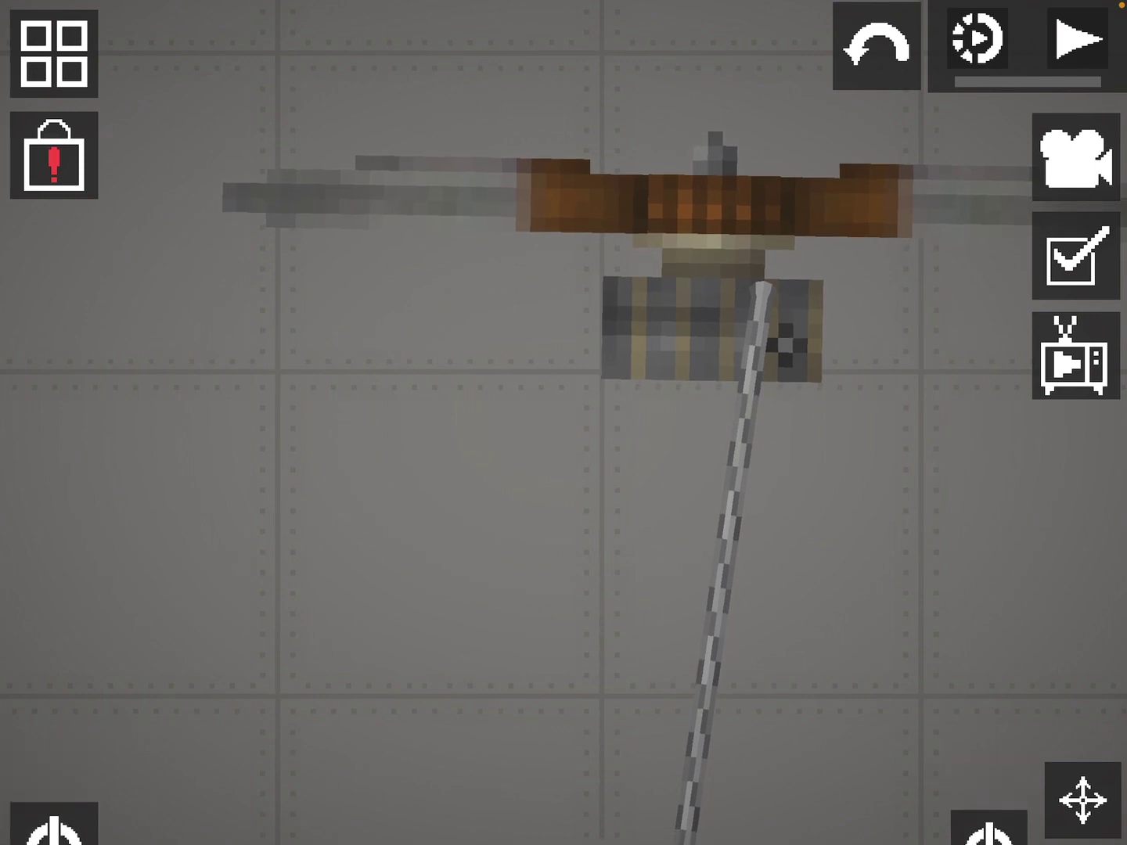
scroll(740, 370, "down", 5)
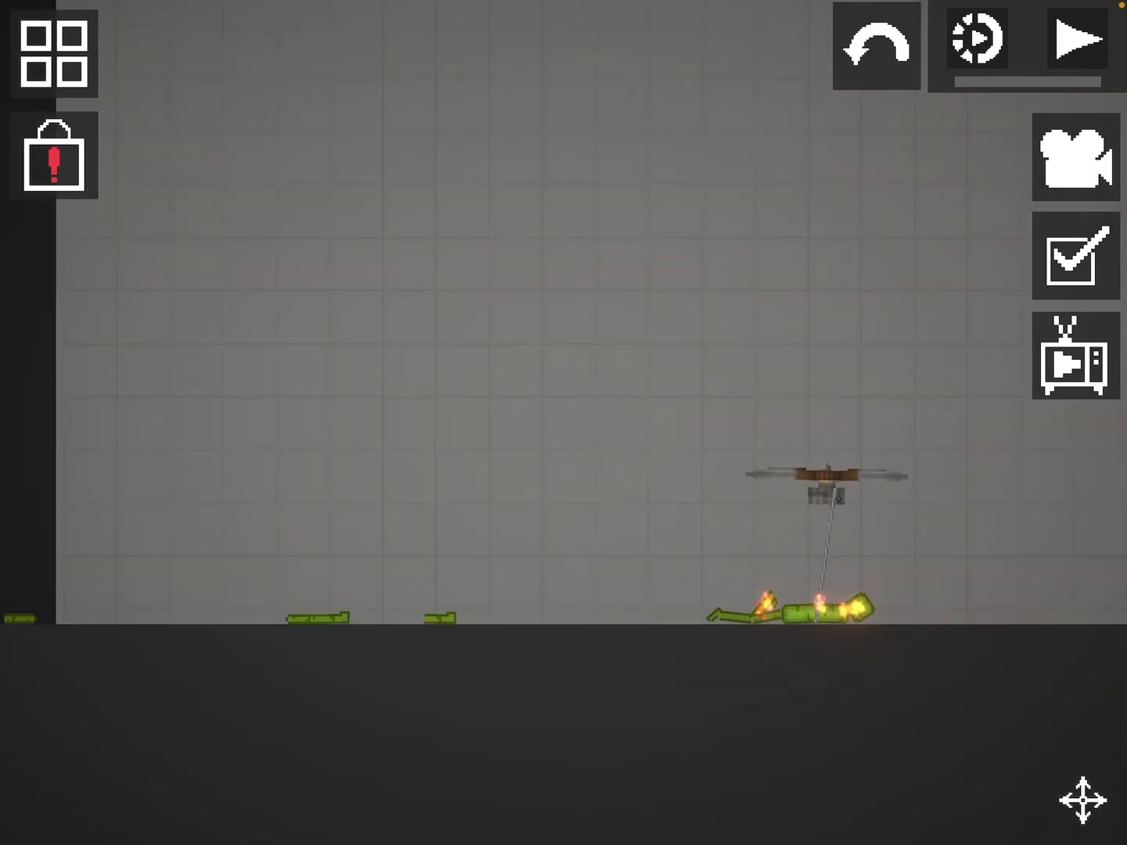
key("space")
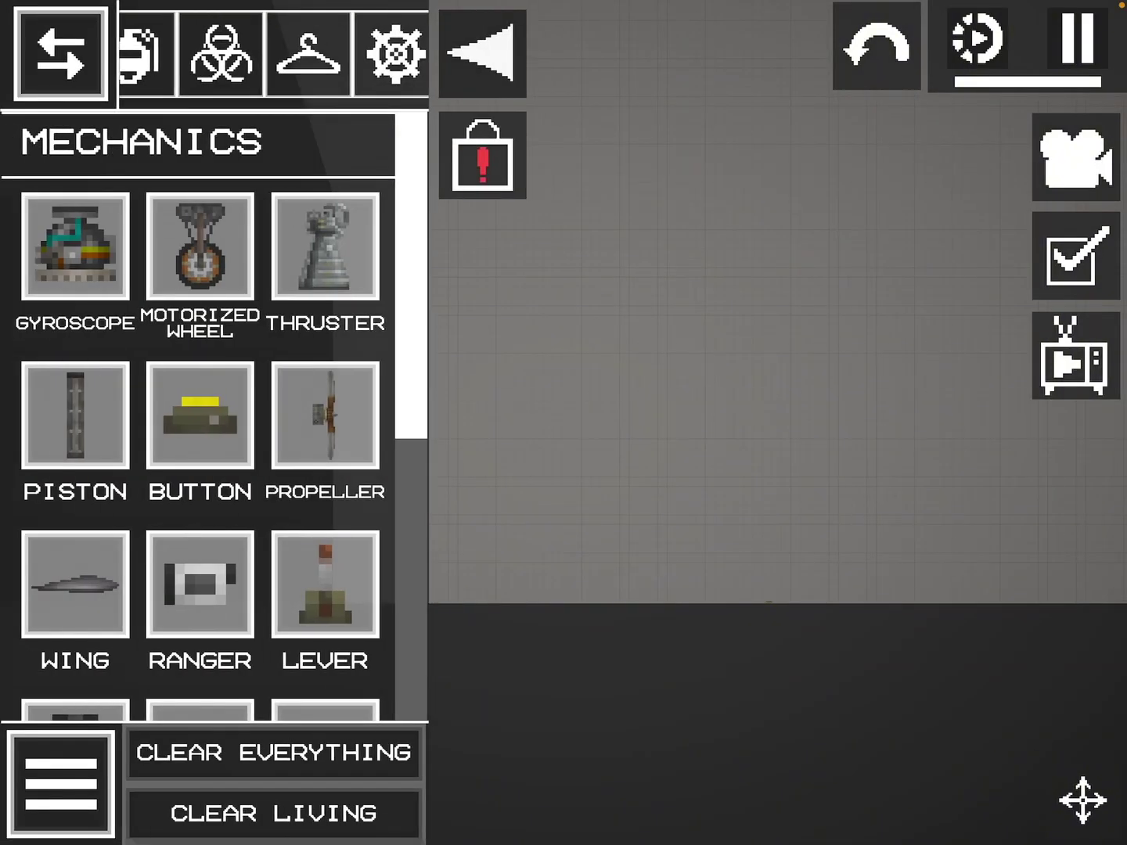
scroll(273, 53, "down", 2)
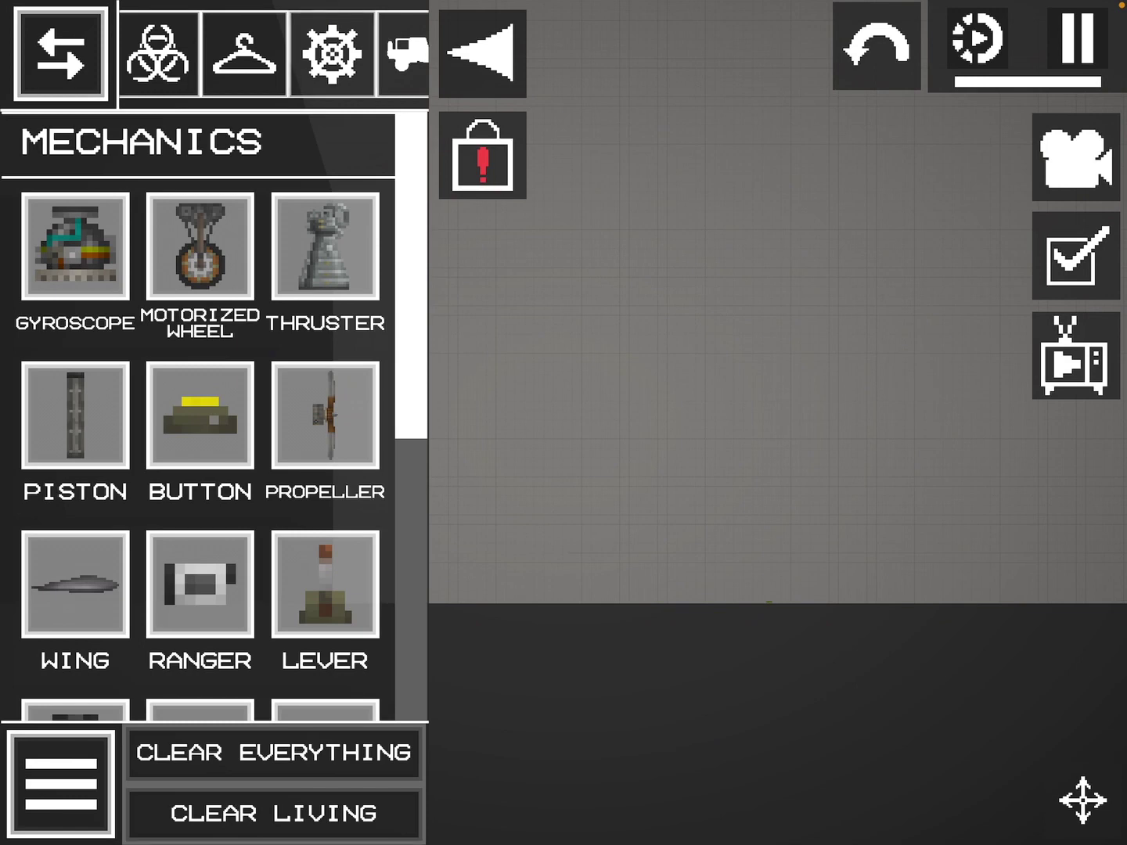
scroll(198, 441, "down", 4)
scroll(198, 440, "down", 3)
scroll(198, 440, "down", 3)
scroll(199, 440, "down", 2)
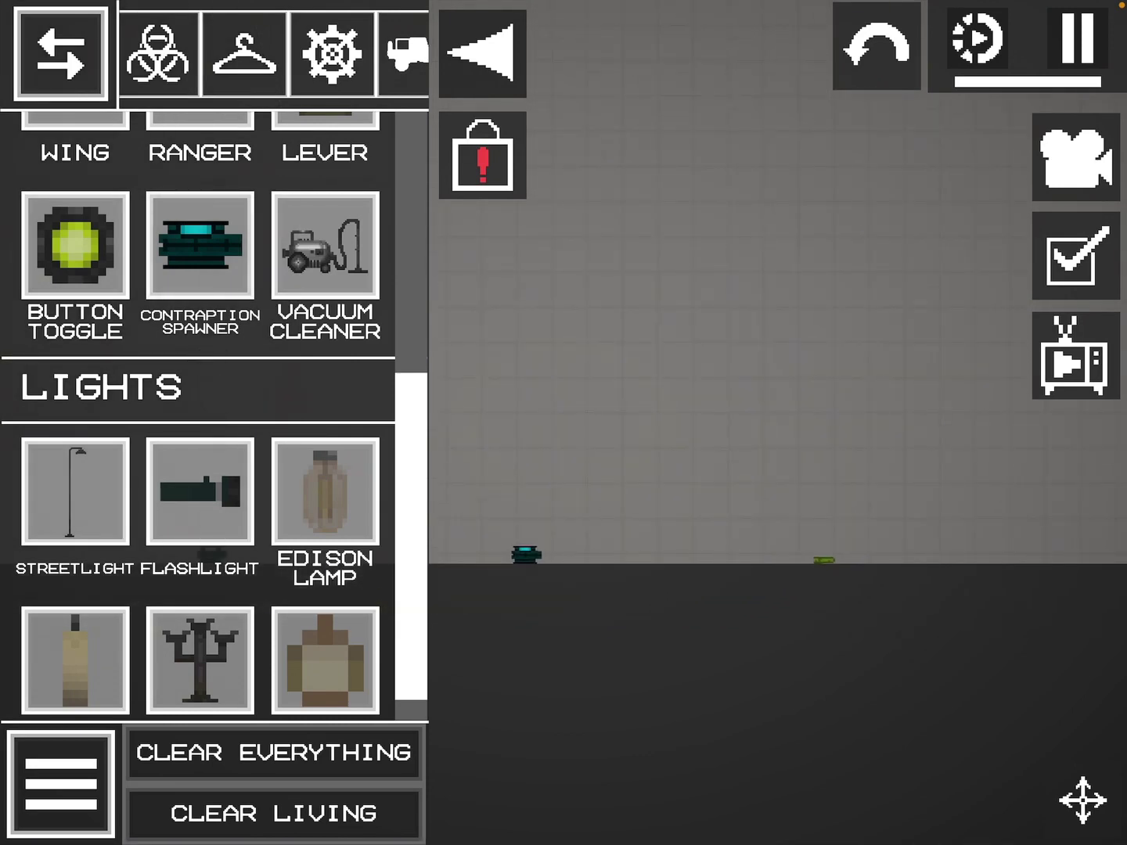
scroll(528, 545, "up", 6)
Drop a flashlight on the contraption spawner, activate it, and switch the light on
left_click_drag(200, 490, 537, 409)
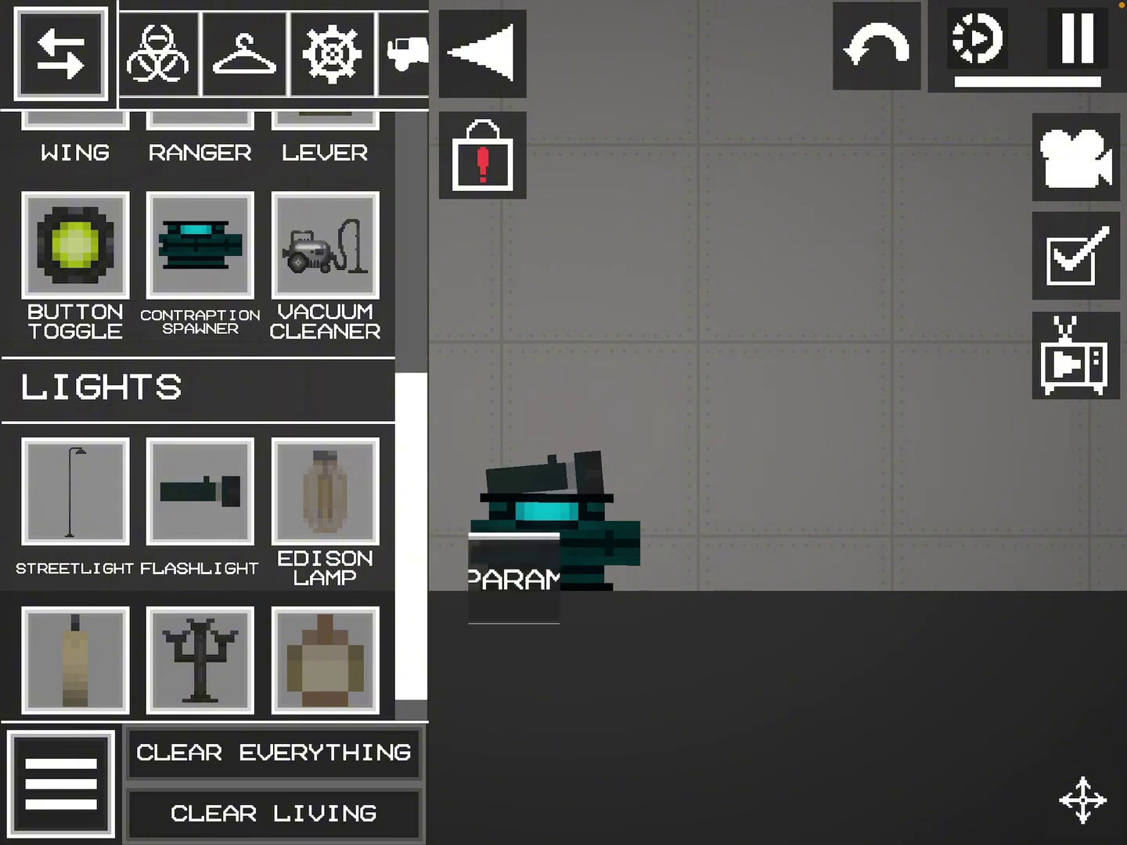
right_click(554, 528)
scroll(513, 573, "down", 2)
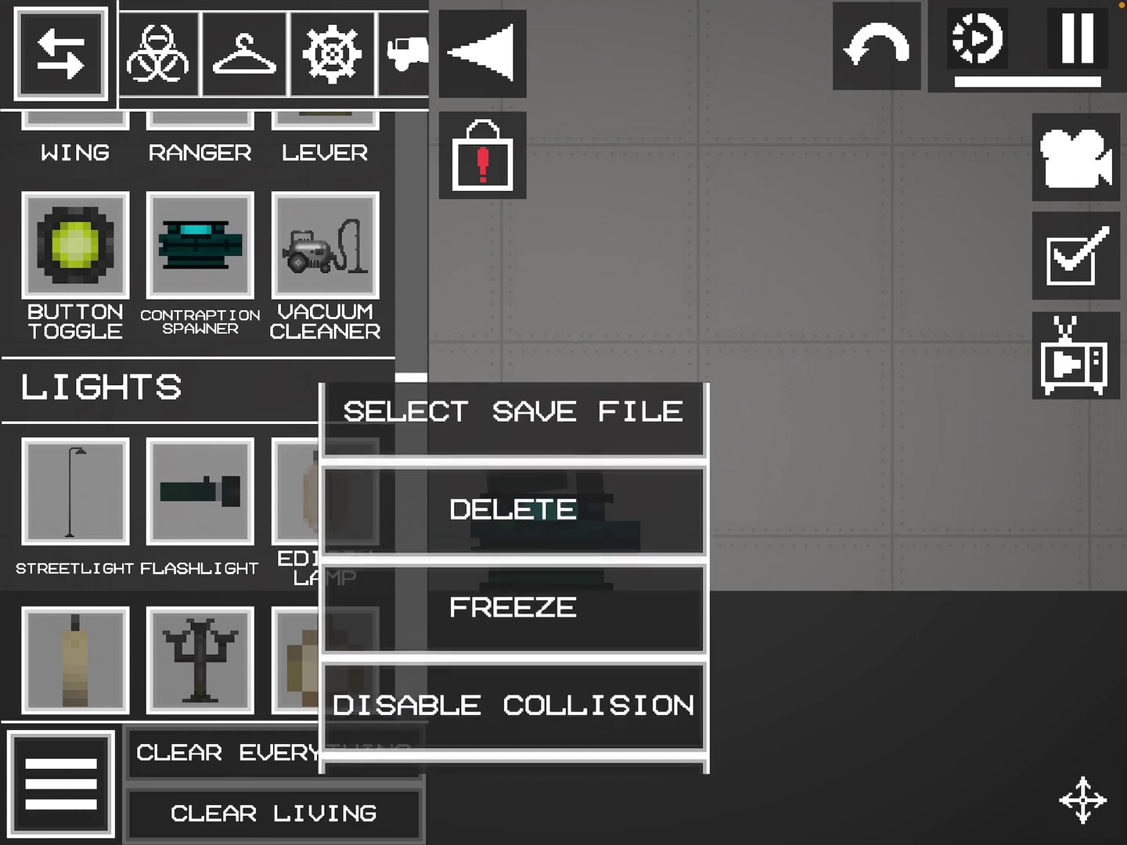
scroll(514, 573, "up", 2)
scroll(514, 572, "down", 2)
scroll(513, 572, "down", 2)
left_click(512, 651)
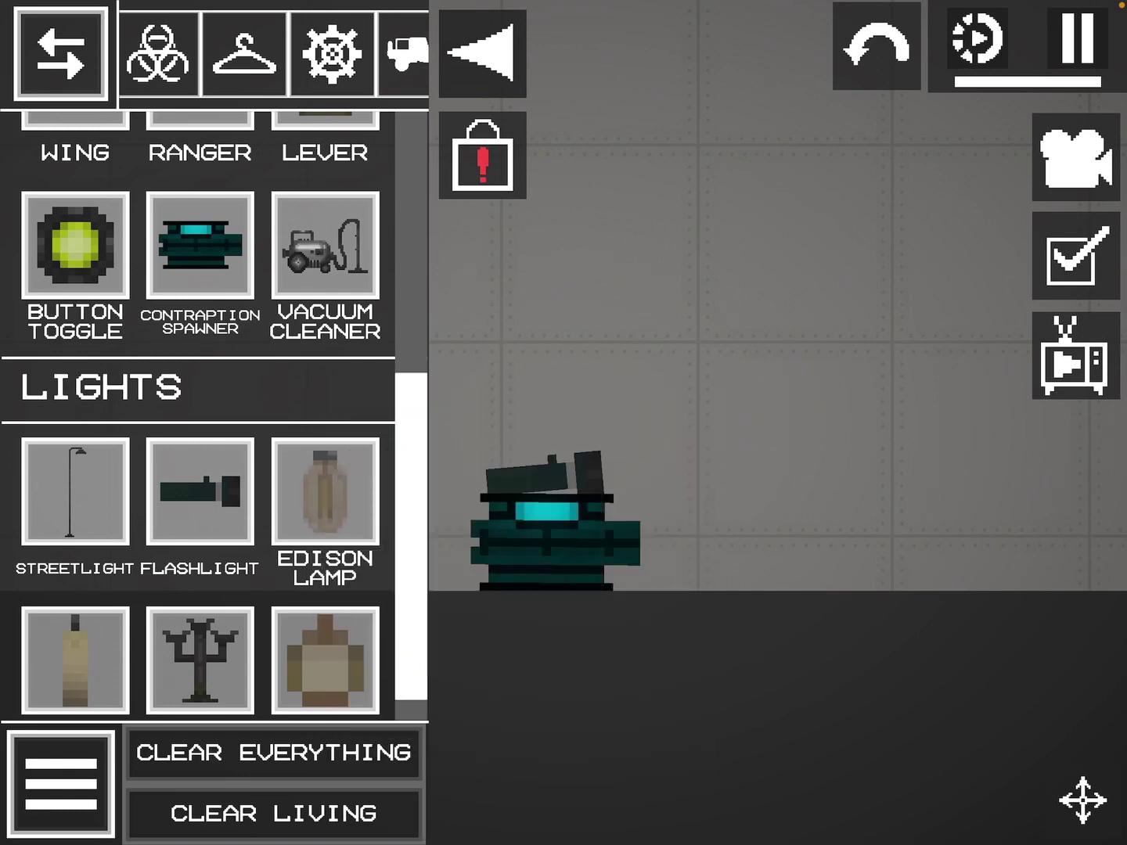
left_click(481, 52)
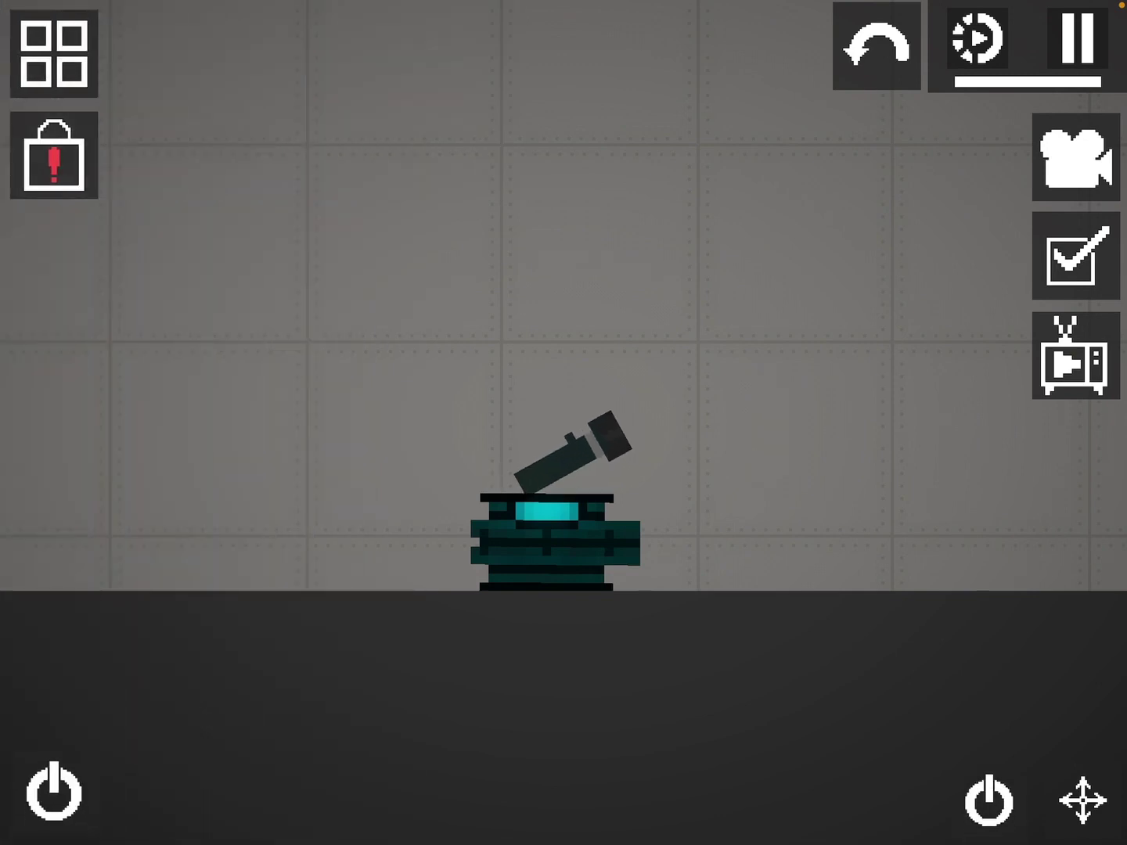
left_click(608, 436)
left_click_drag(573, 449, 607, 436)
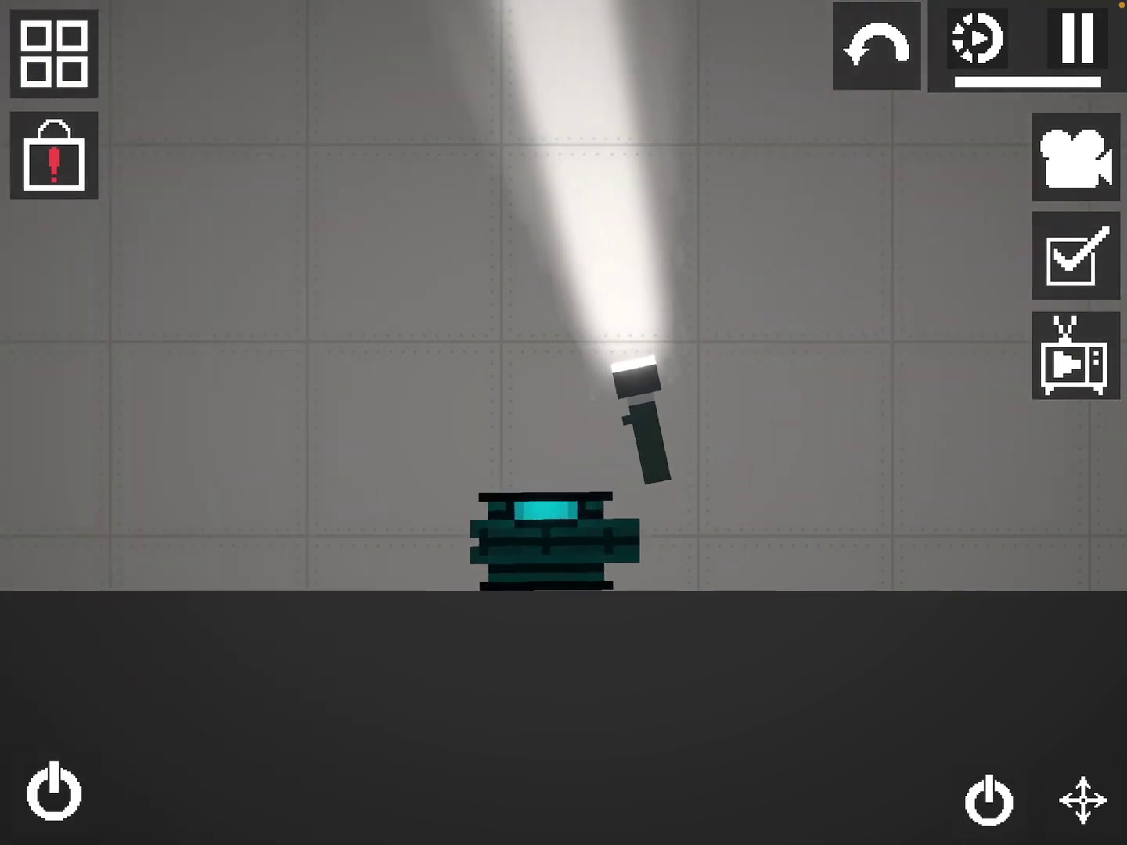
Recolour the flashlight black, then delete it
right_click(634, 427)
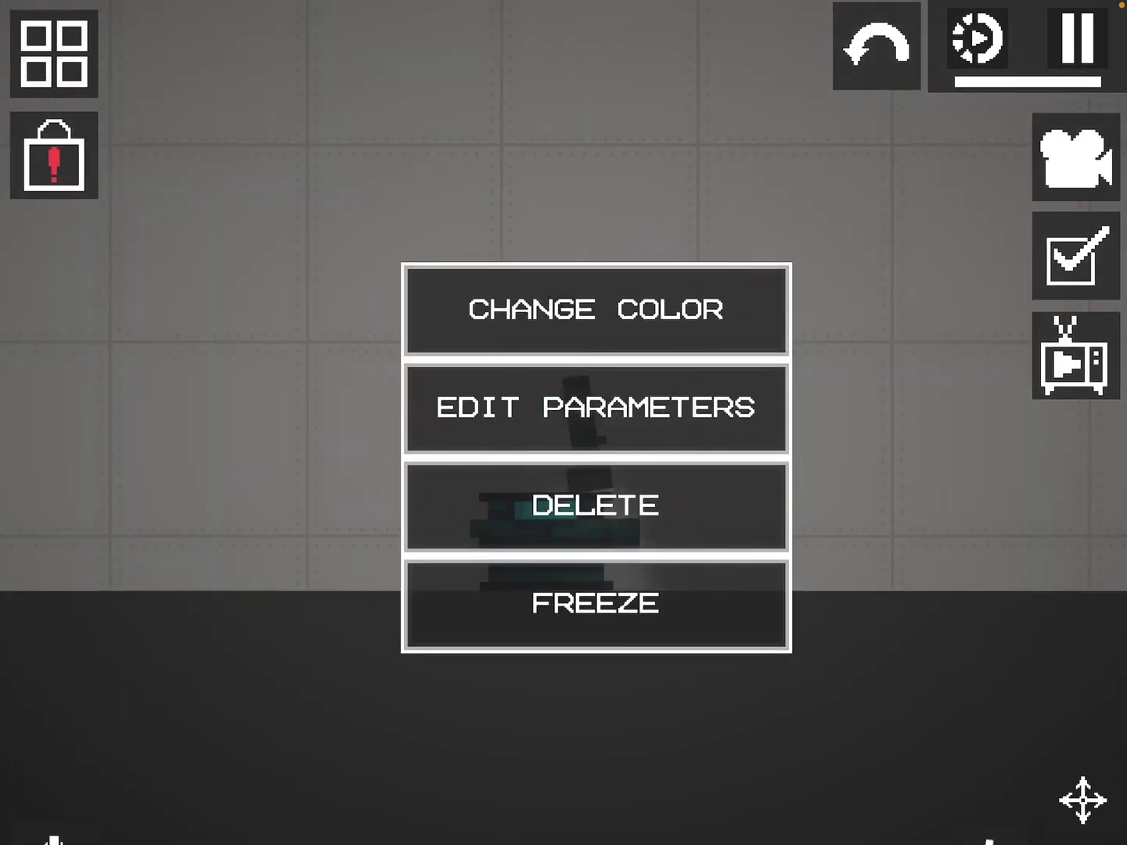
left_click(594, 310)
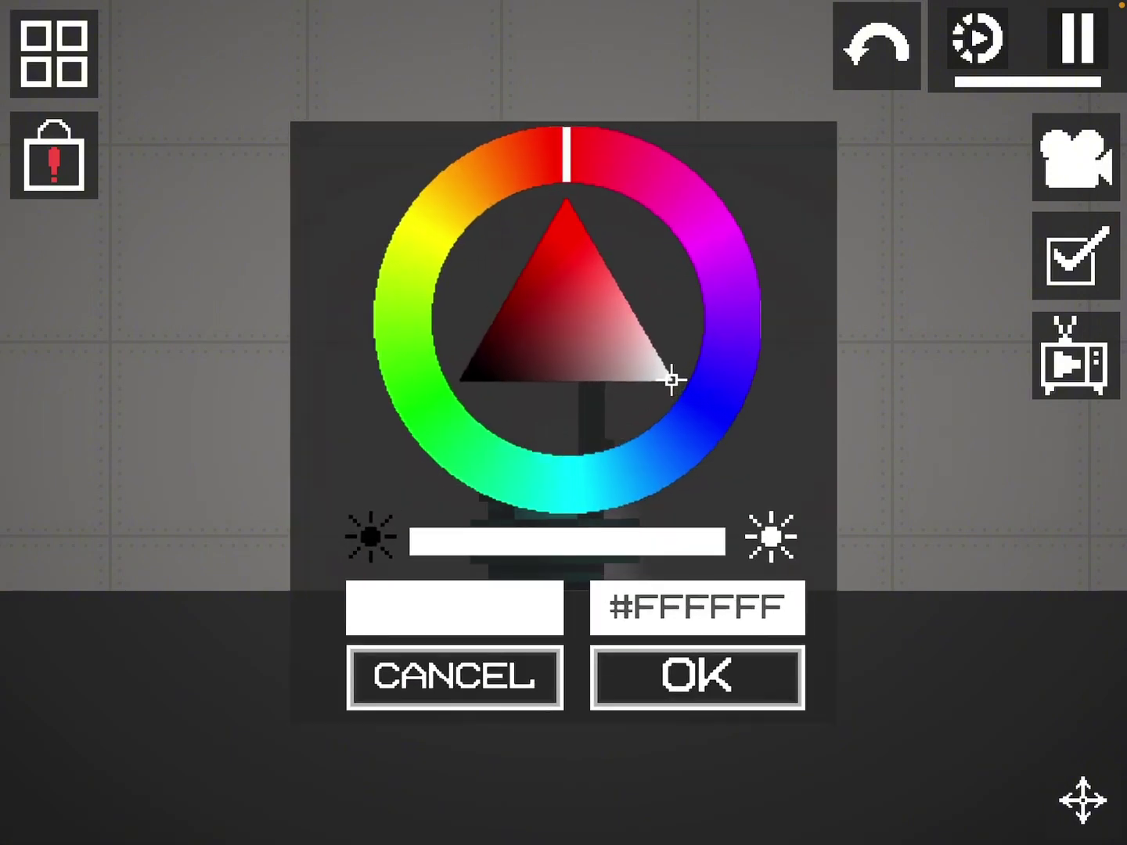
left_click_drag(673, 379, 475, 378)
left_click(696, 677)
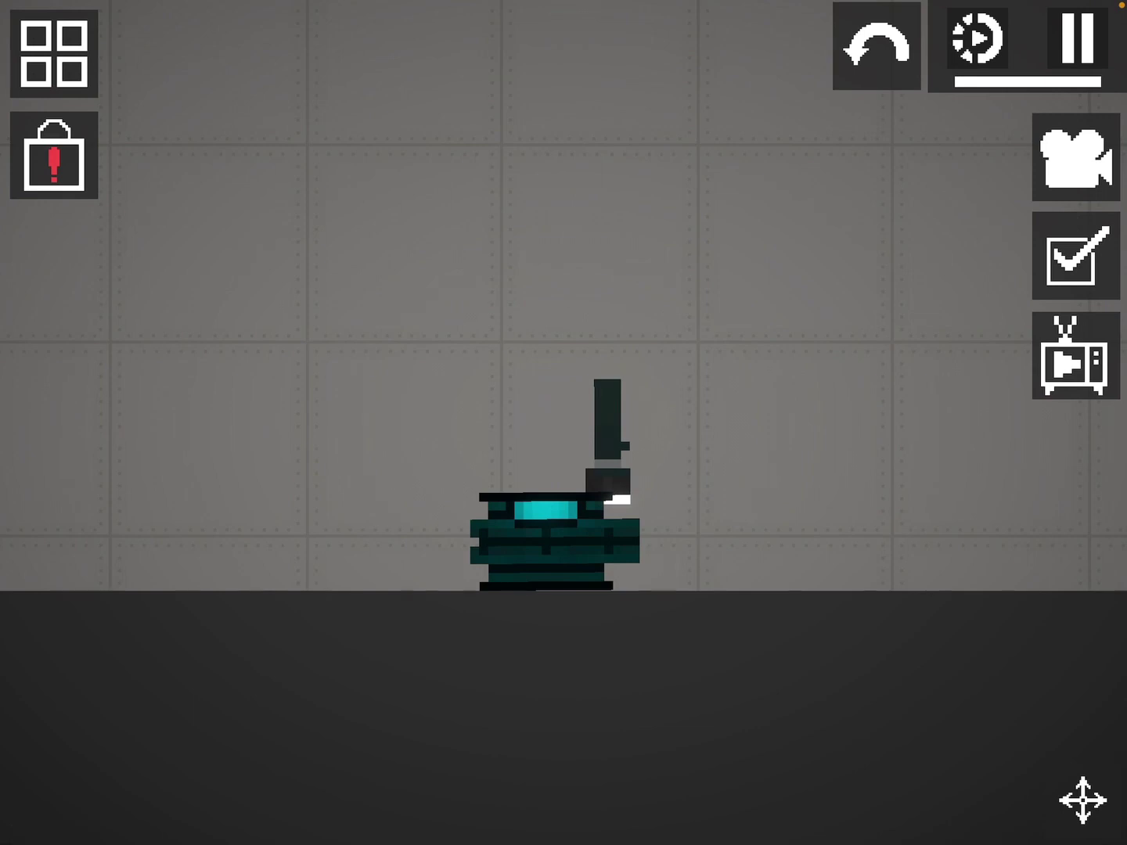
right_click(608, 423)
scroll(617, 422, "down", 1)
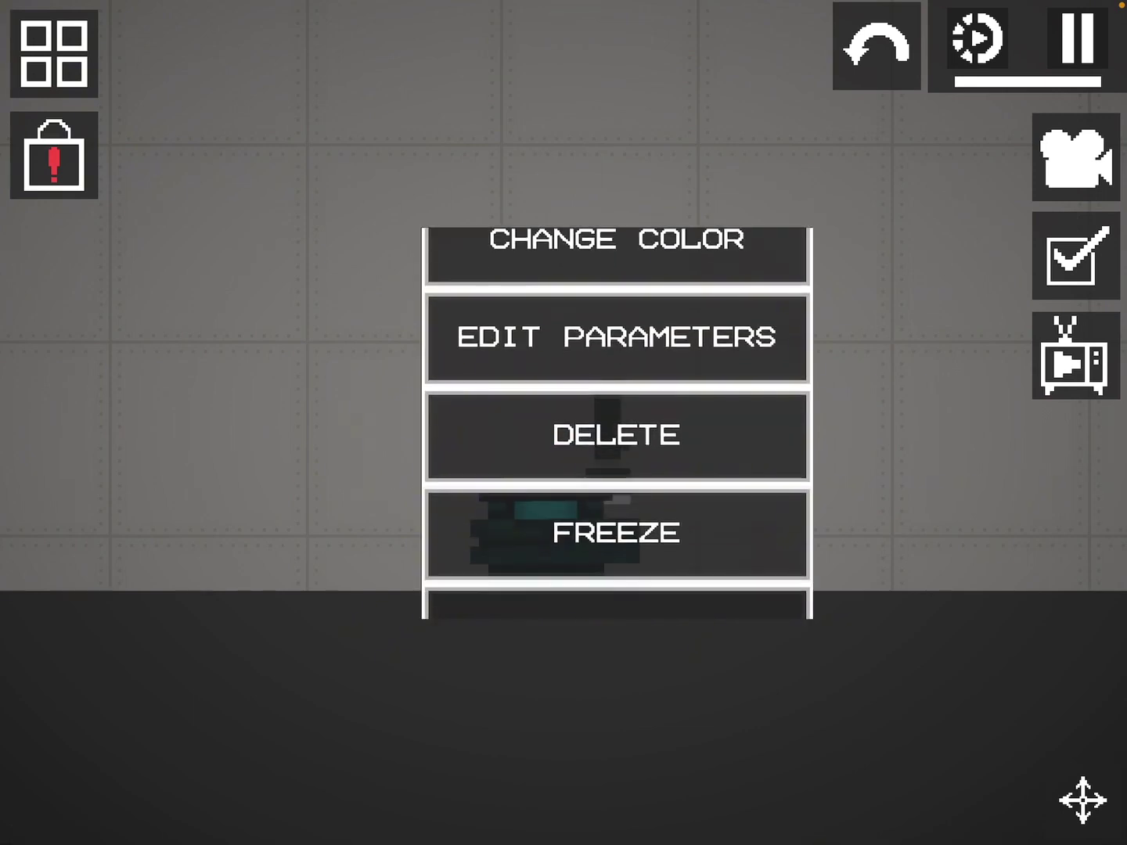
left_click(617, 435)
Place a Ranger and a gyroscope from Mechanics beside the teal block
left_click(54, 54)
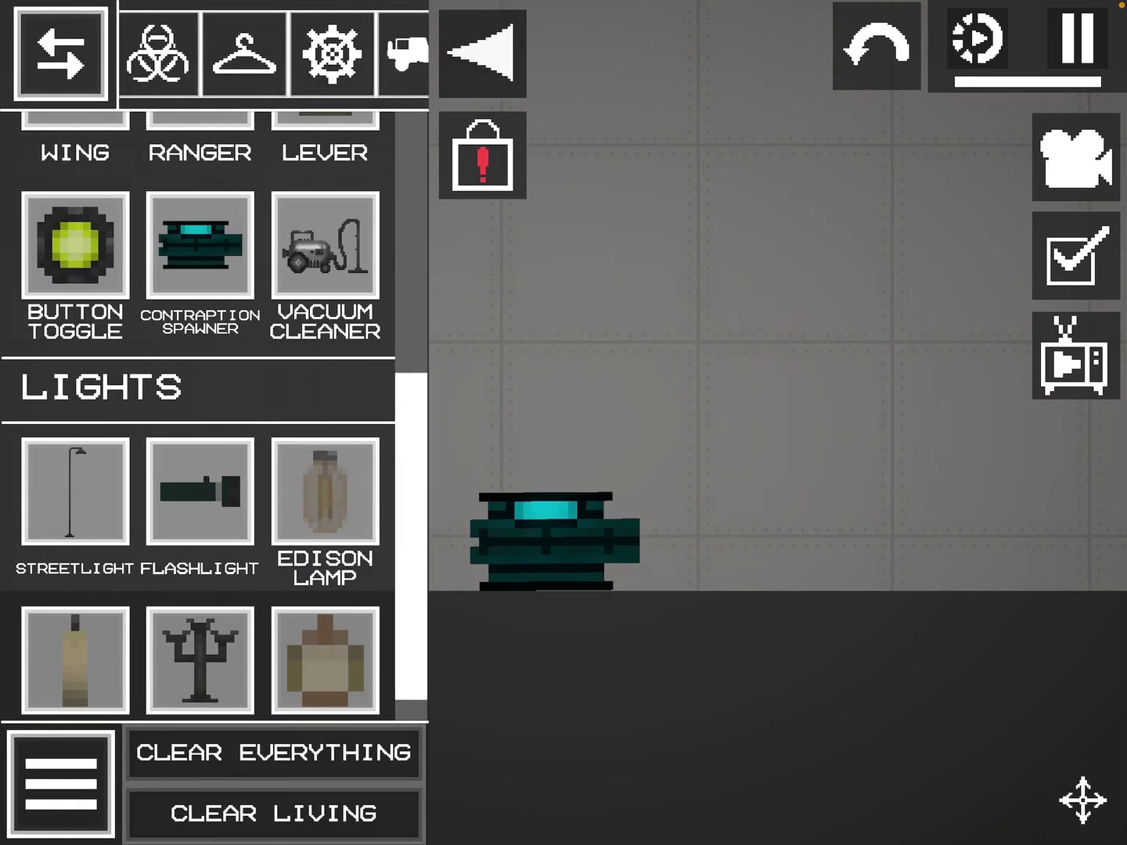
scroll(199, 441, "up", 8)
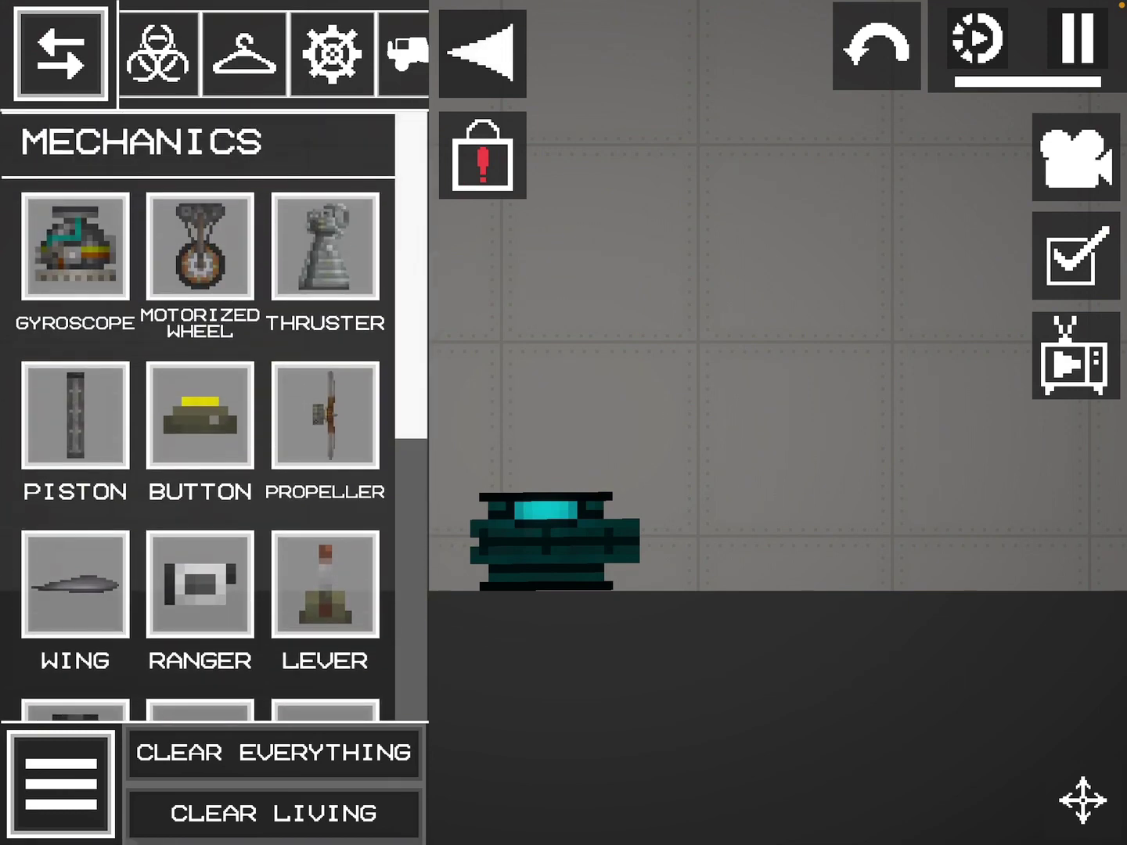
left_click_drag(201, 584, 555, 475)
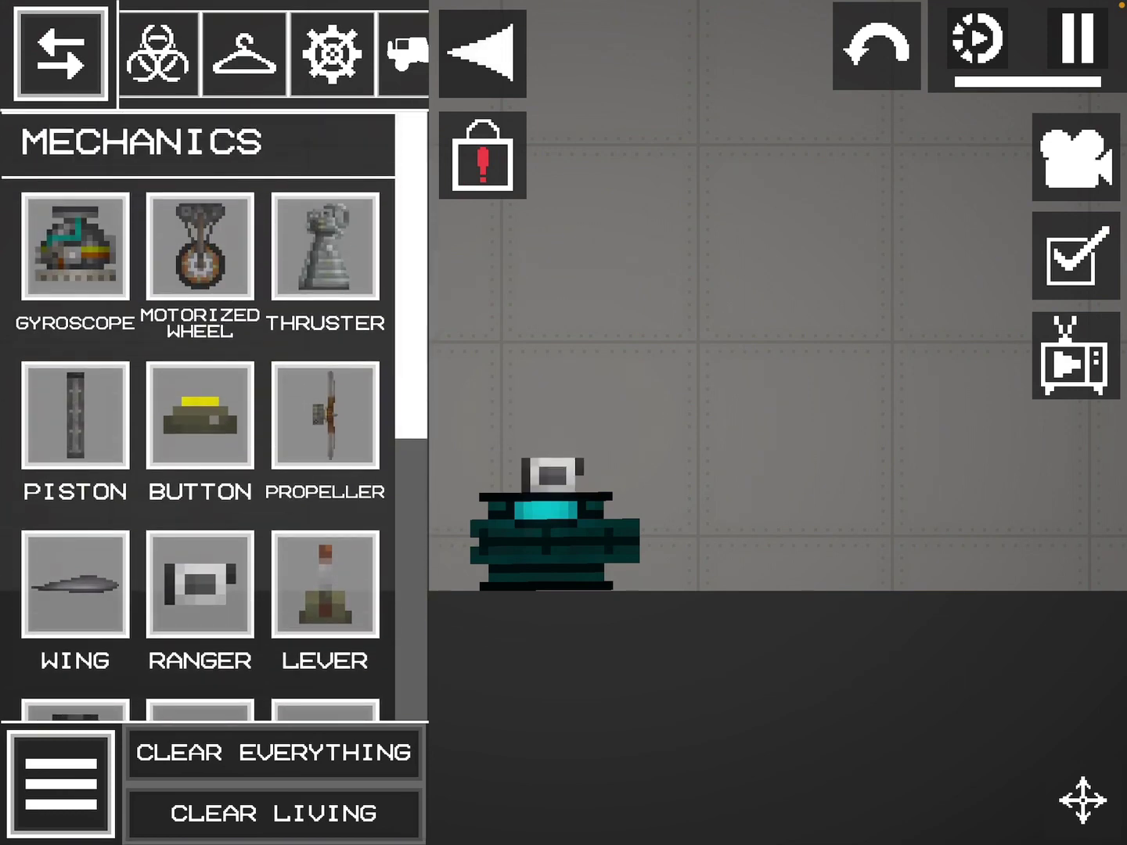
left_click(482, 52)
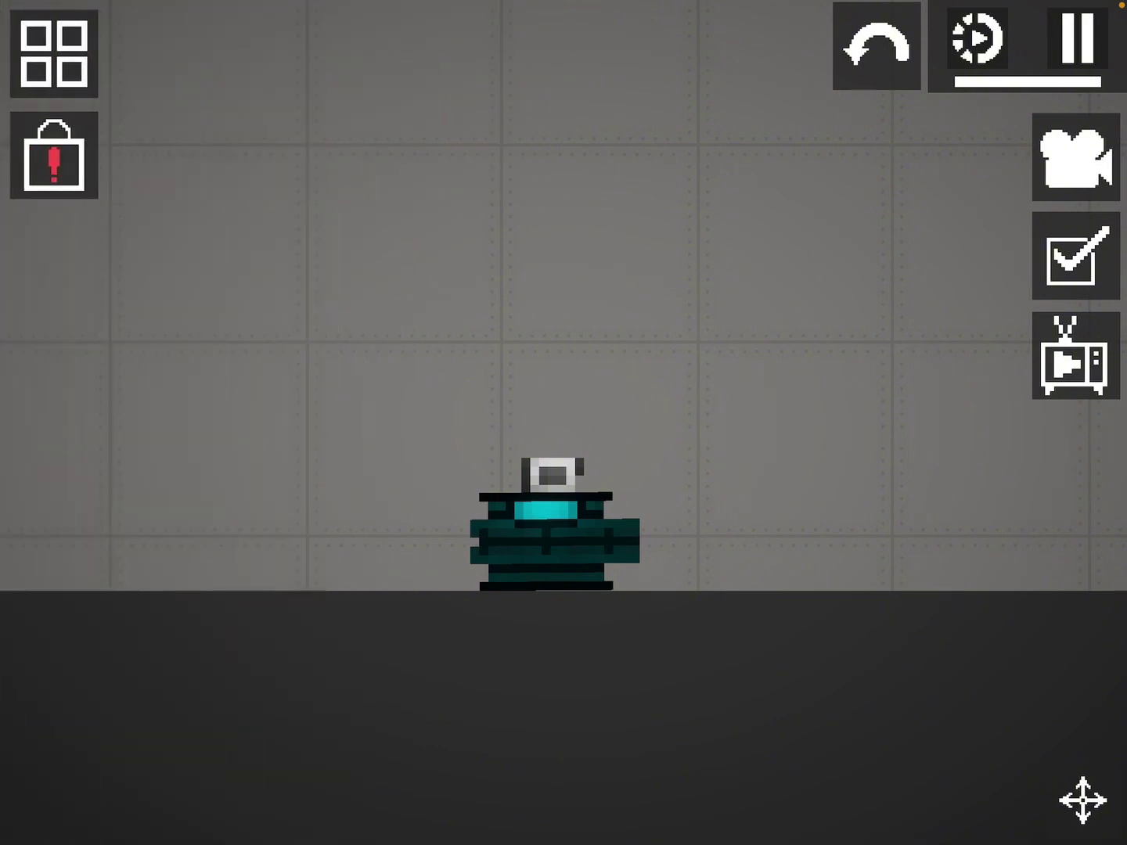
left_click(54, 54)
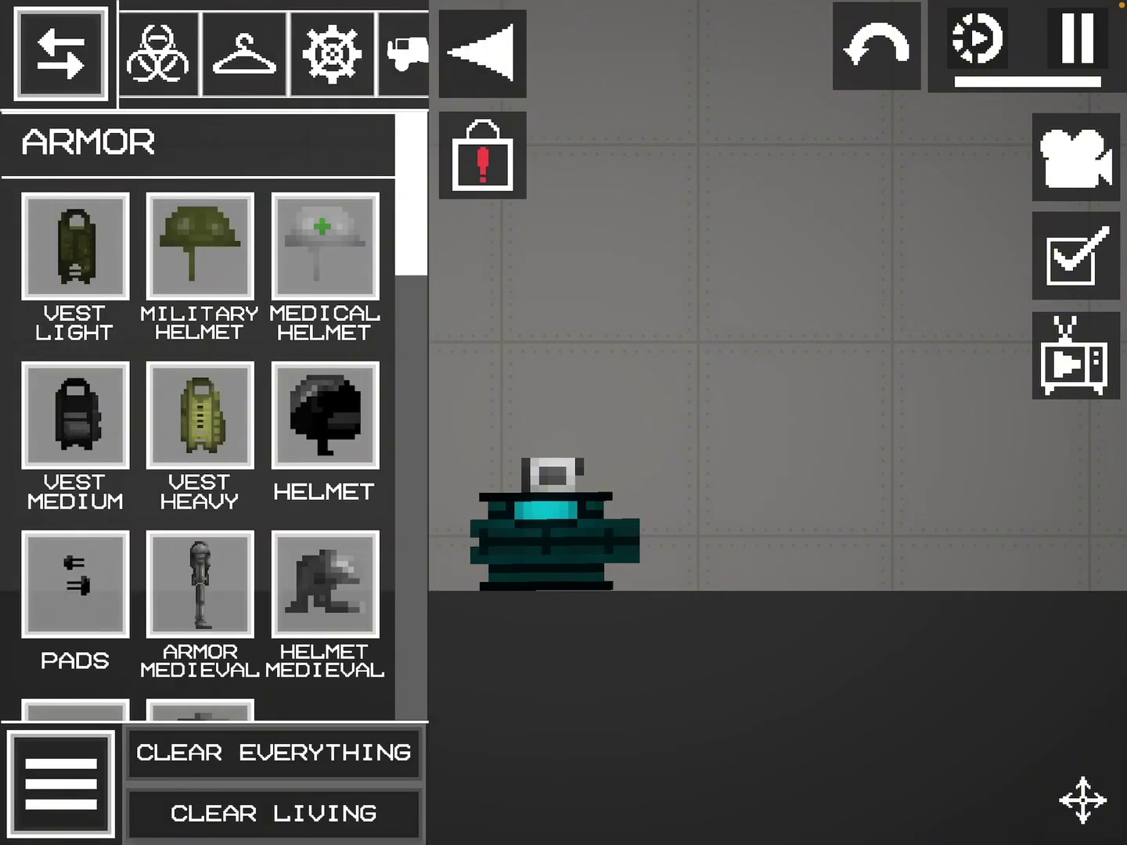
left_click_drag(353, 53, 229, 53)
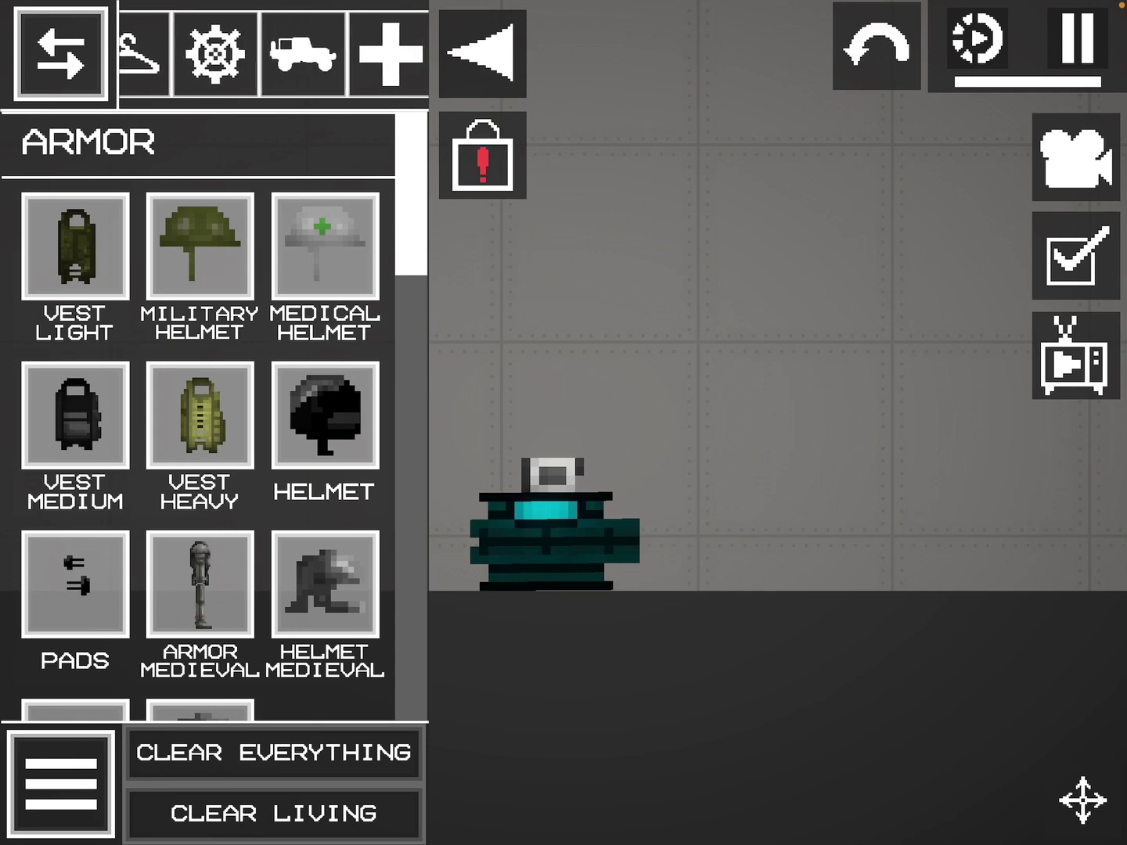
left_click(212, 52)
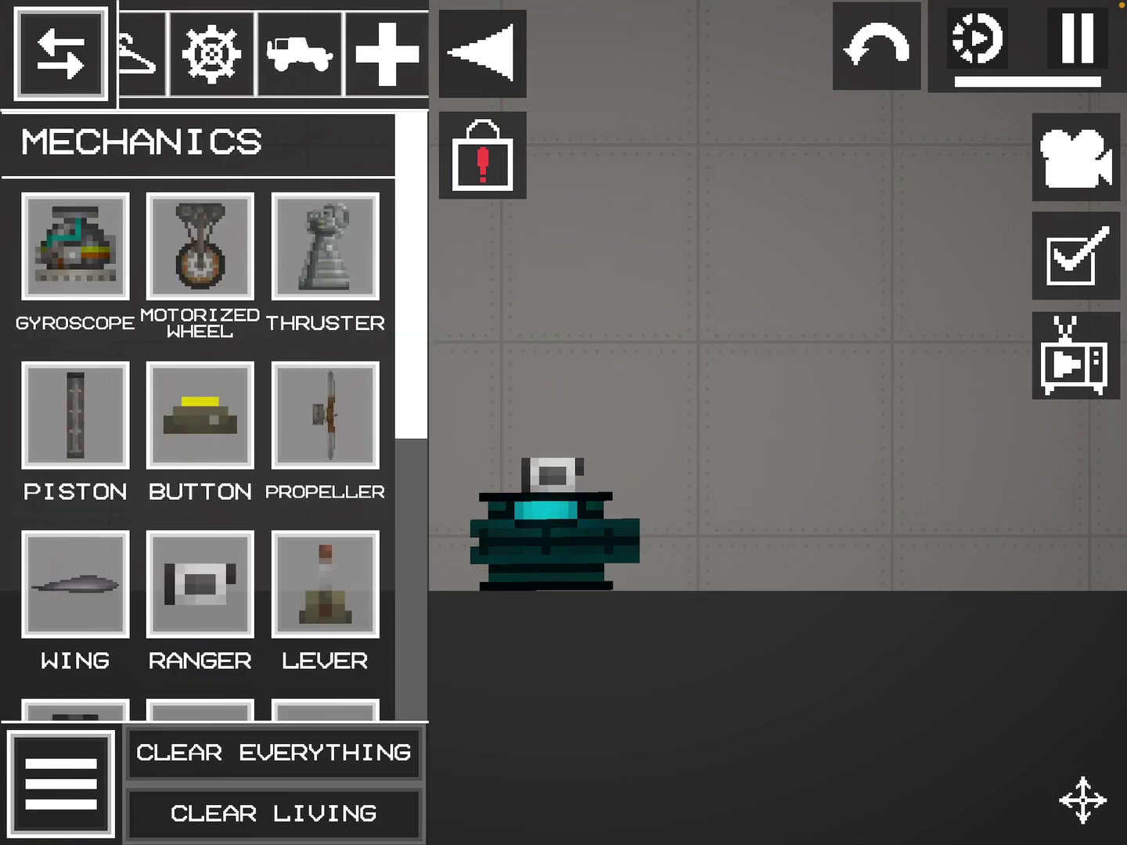
left_click_drag(76, 247, 519, 387)
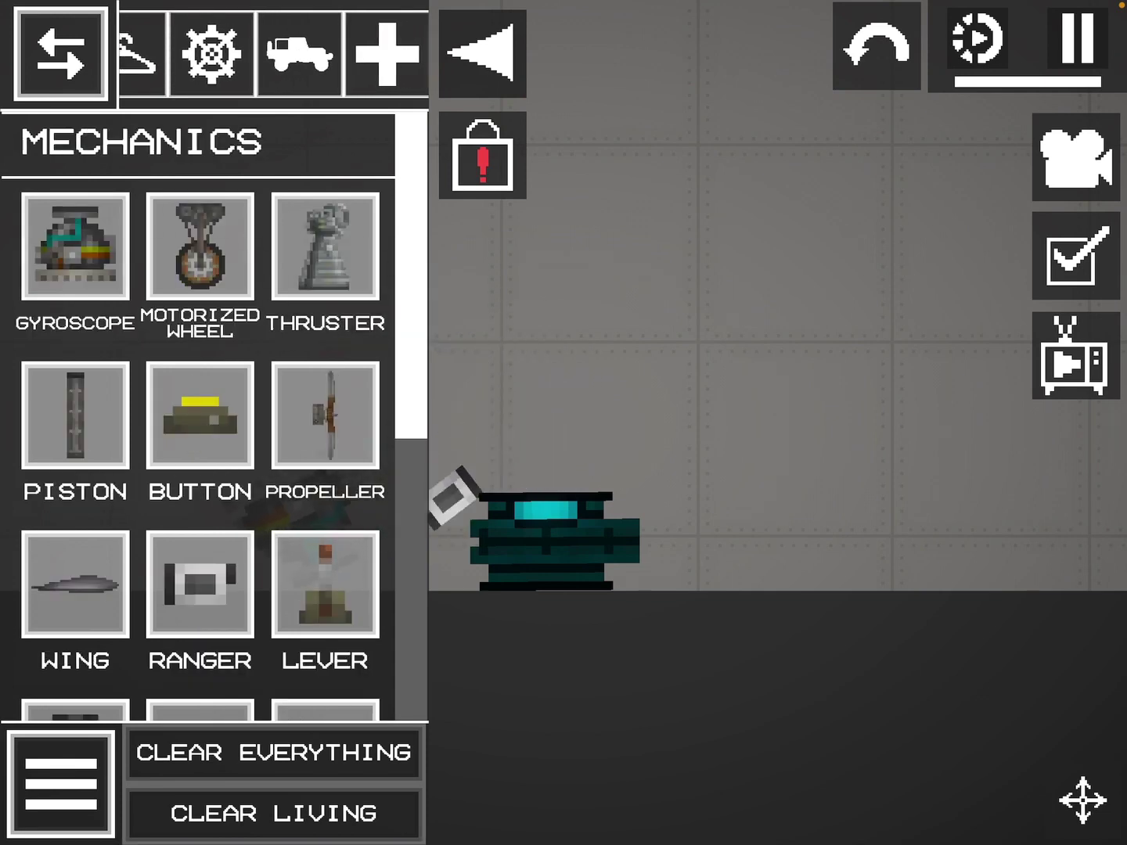
left_click_drag(547, 608, 717, 528)
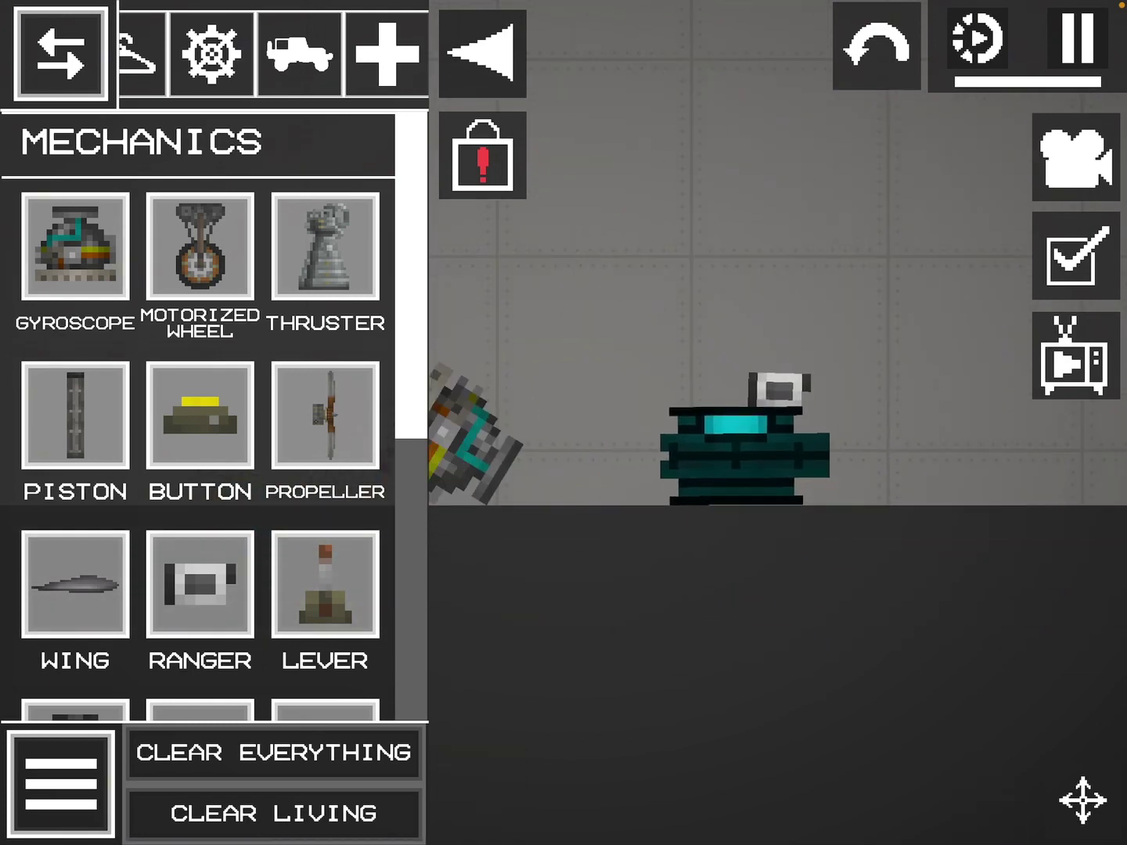
mouse_move(439, 582)
left_mouse_down()
mouse_move(458, 440)
mouse_move(528, 388)
left_mouse_up()
Stack the gyroscope, ranger and lever on the teal block, tossing a thruster aside
left_click(735, 308)
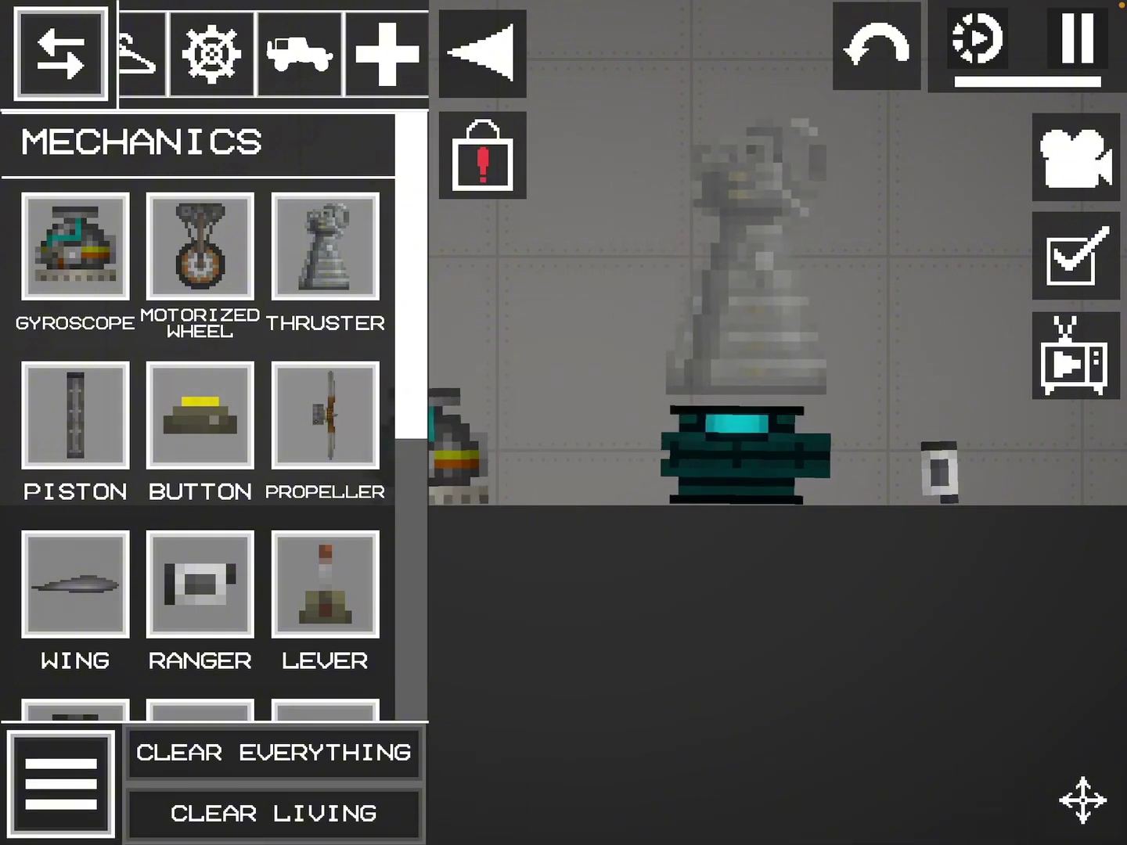
scroll(734, 352, "down", 2)
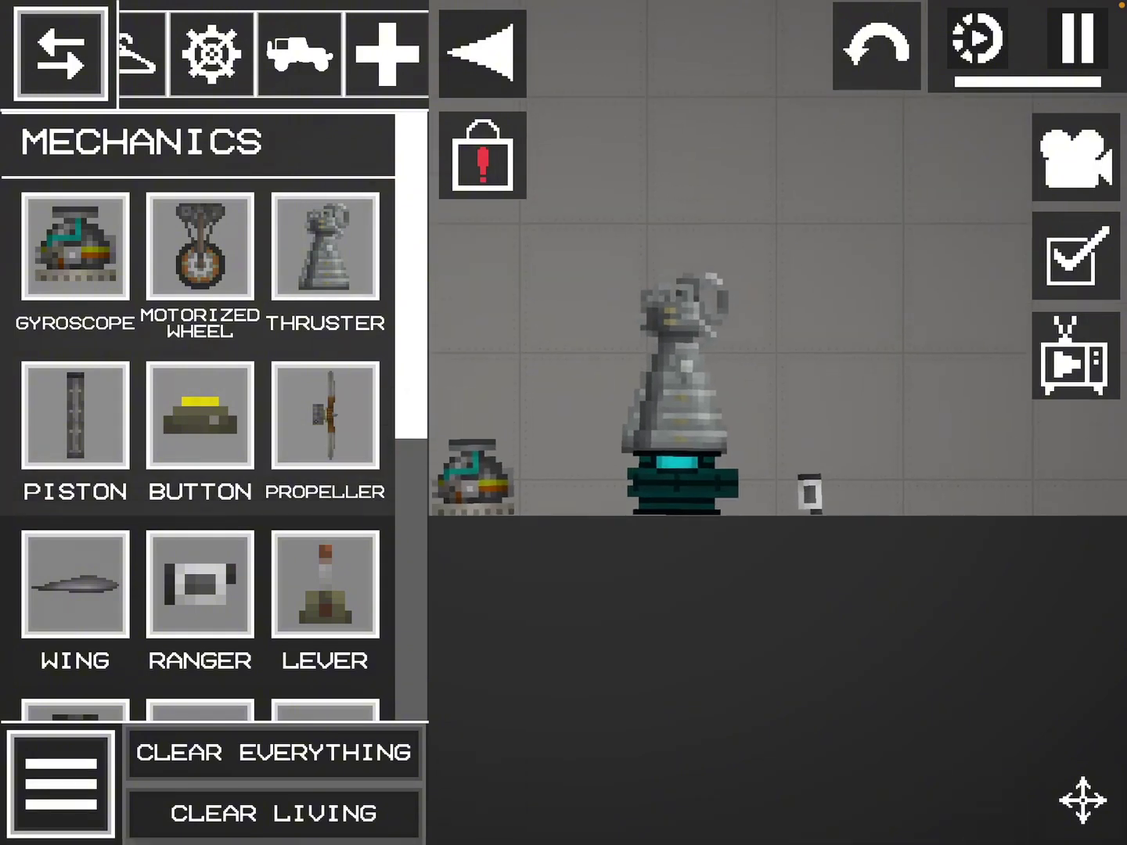
left_click_drag(679, 335, 924, 458)
left_click_drag(474, 475, 708, 392)
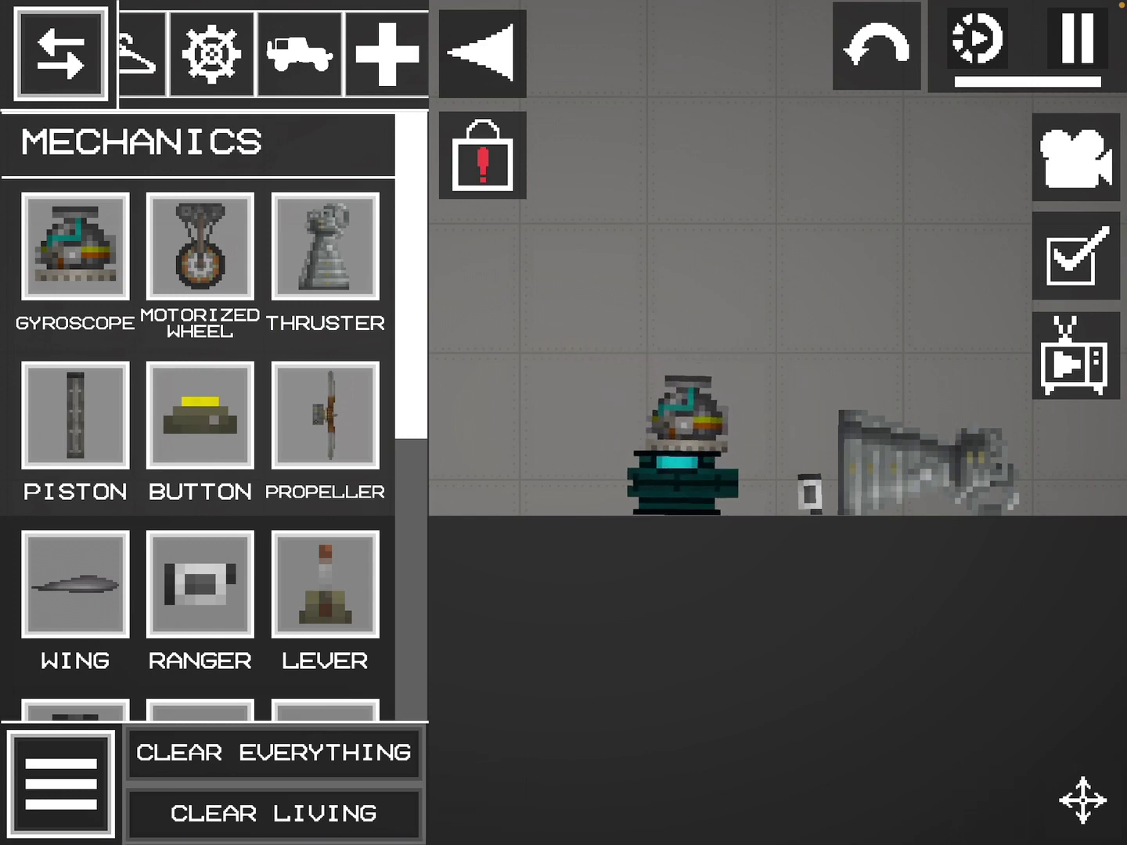
left_click_drag(808, 491, 697, 352)
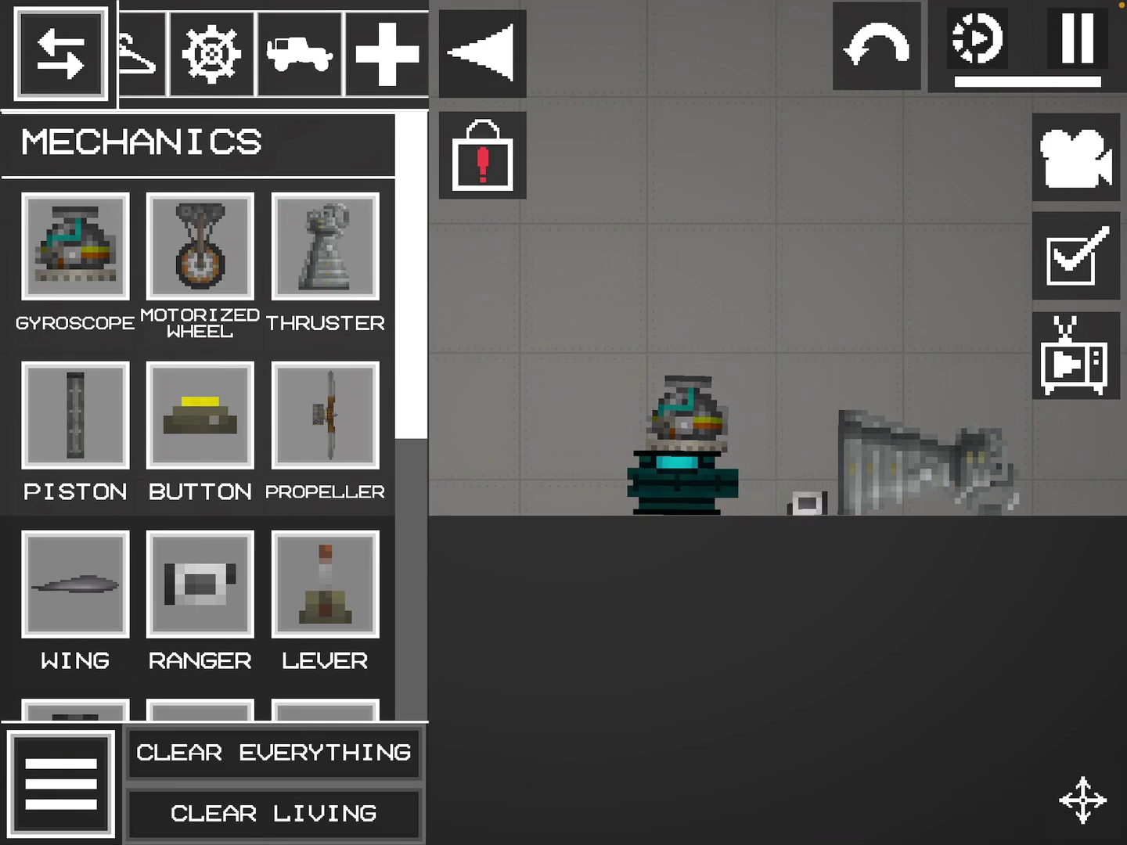
left_click_drag(809, 493, 729, 366)
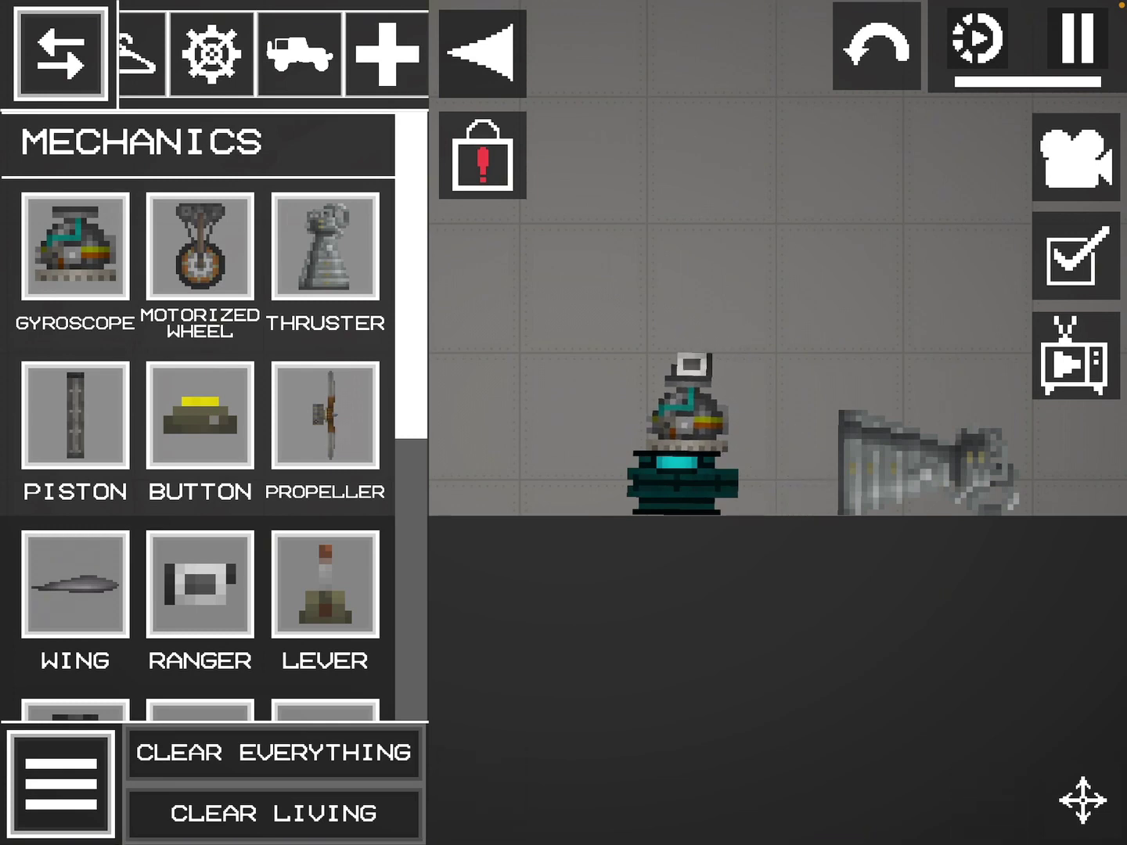
mouse_move(325, 586)
left_mouse_down()
mouse_move(666, 290)
mouse_move(691, 317)
left_mouse_up()
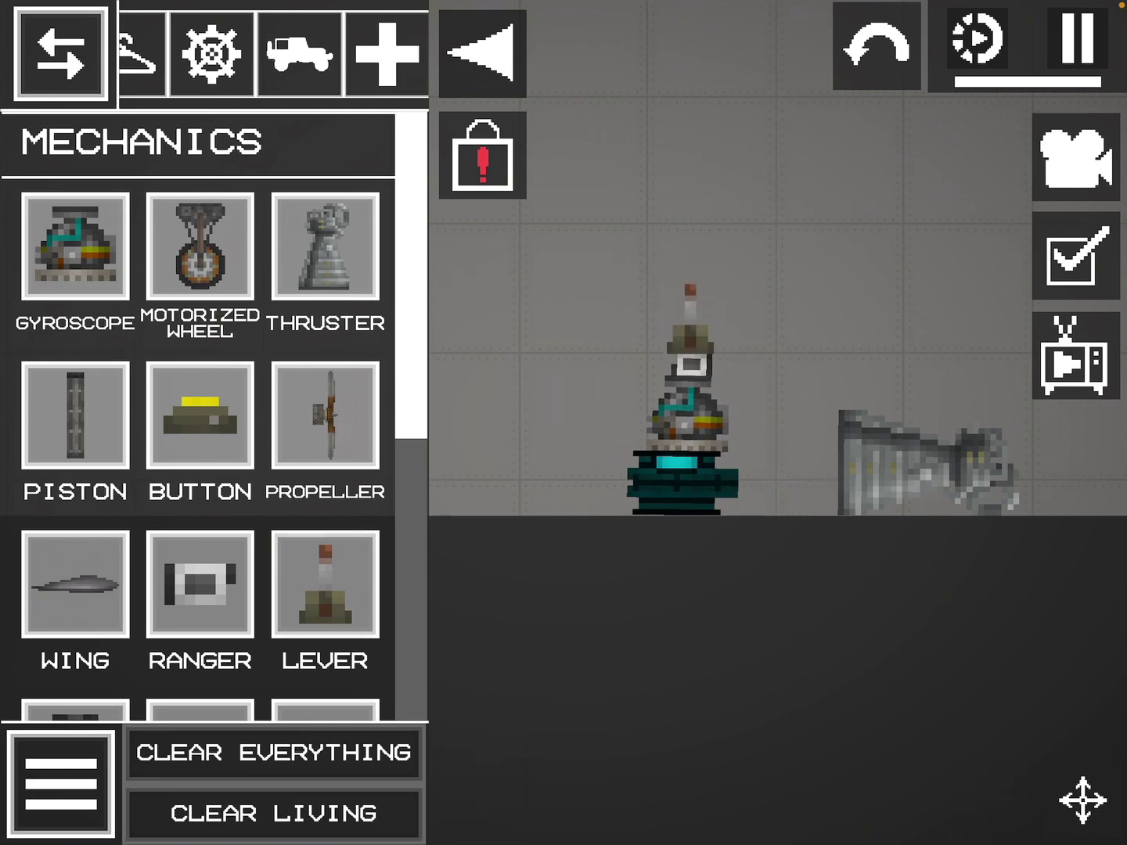
Delete the fallen thruster
left_click_drag(920, 466, 766, 193)
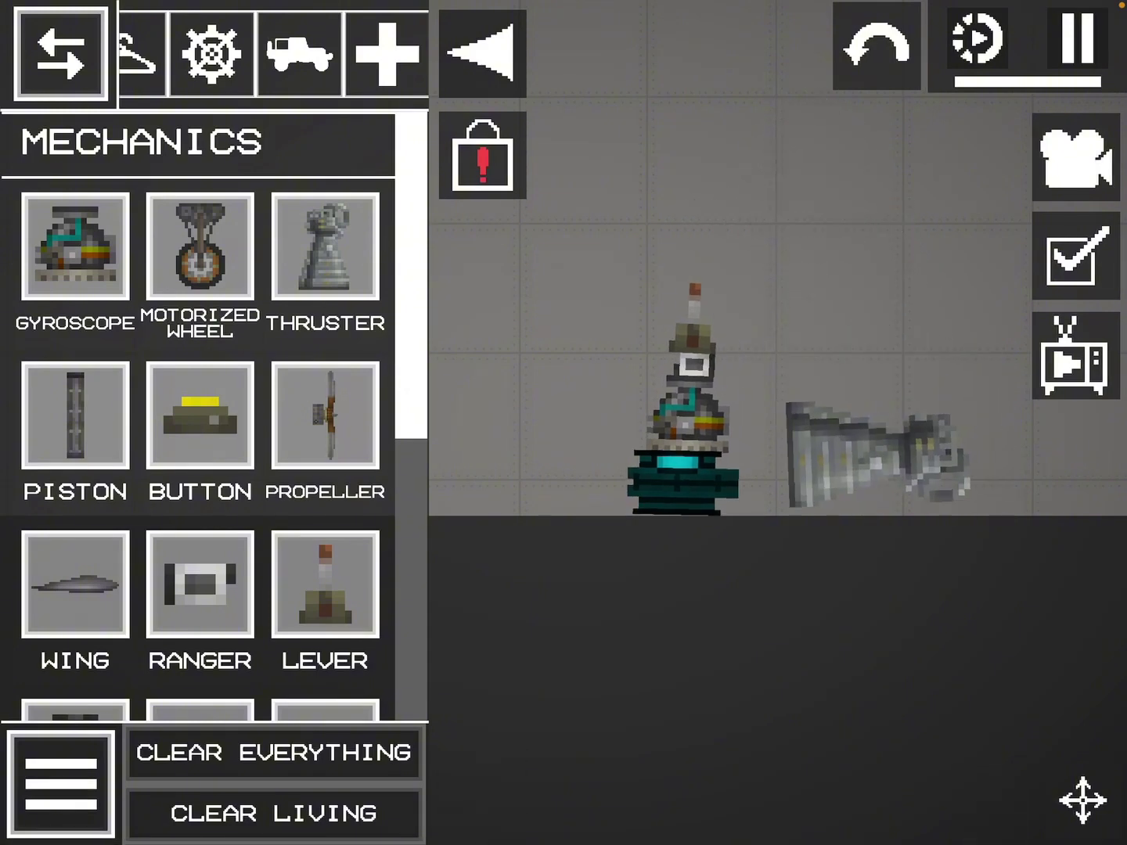
right_click(880, 467)
left_click(929, 414)
Load a saved scene into the stacked contraption so it spawns a massive bomb pile
right_click(691, 478)
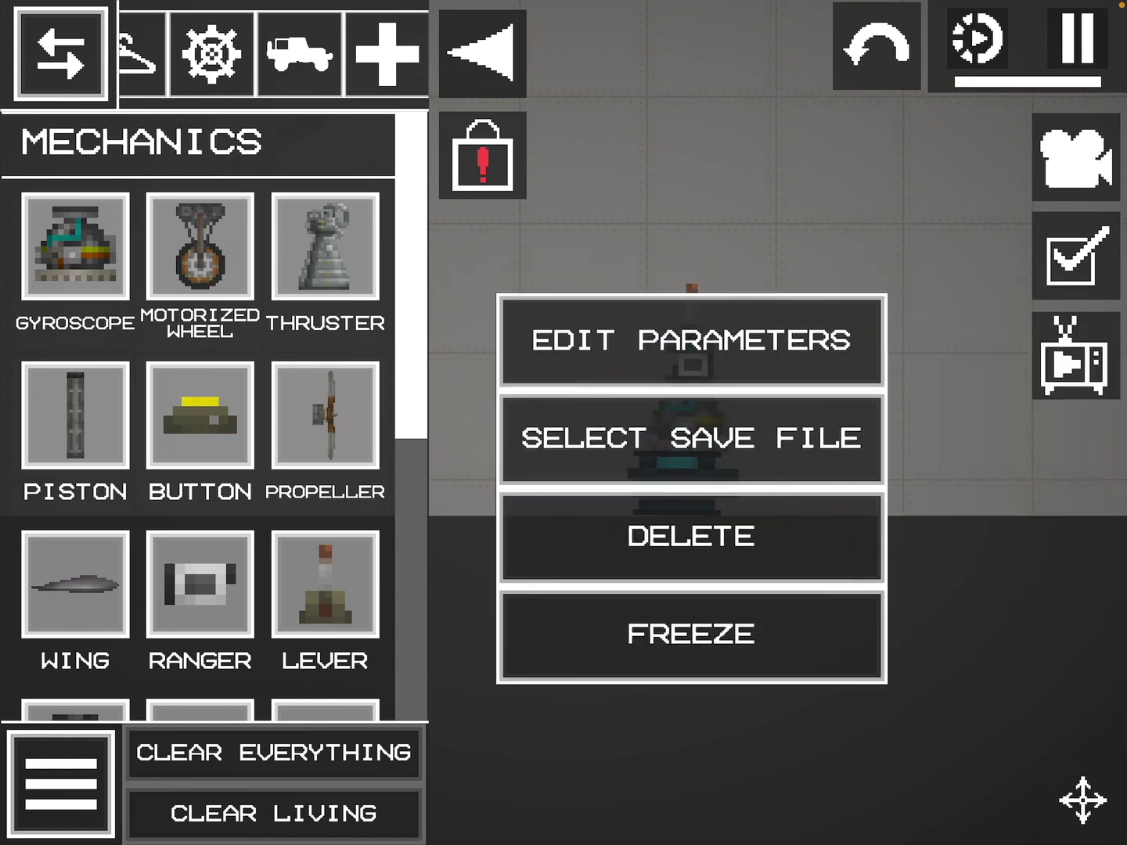
scroll(691, 489, "down", 2)
scroll(691, 489, "down", 2)
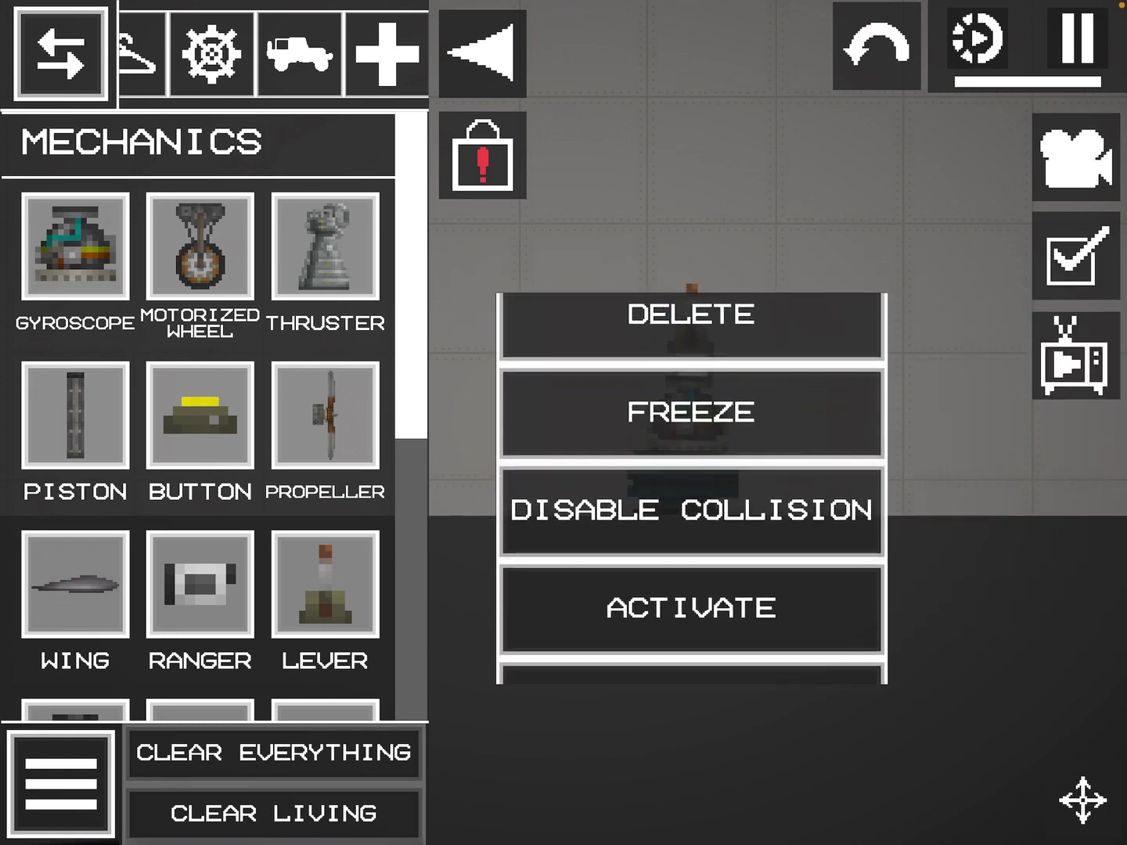
left_click(692, 608)
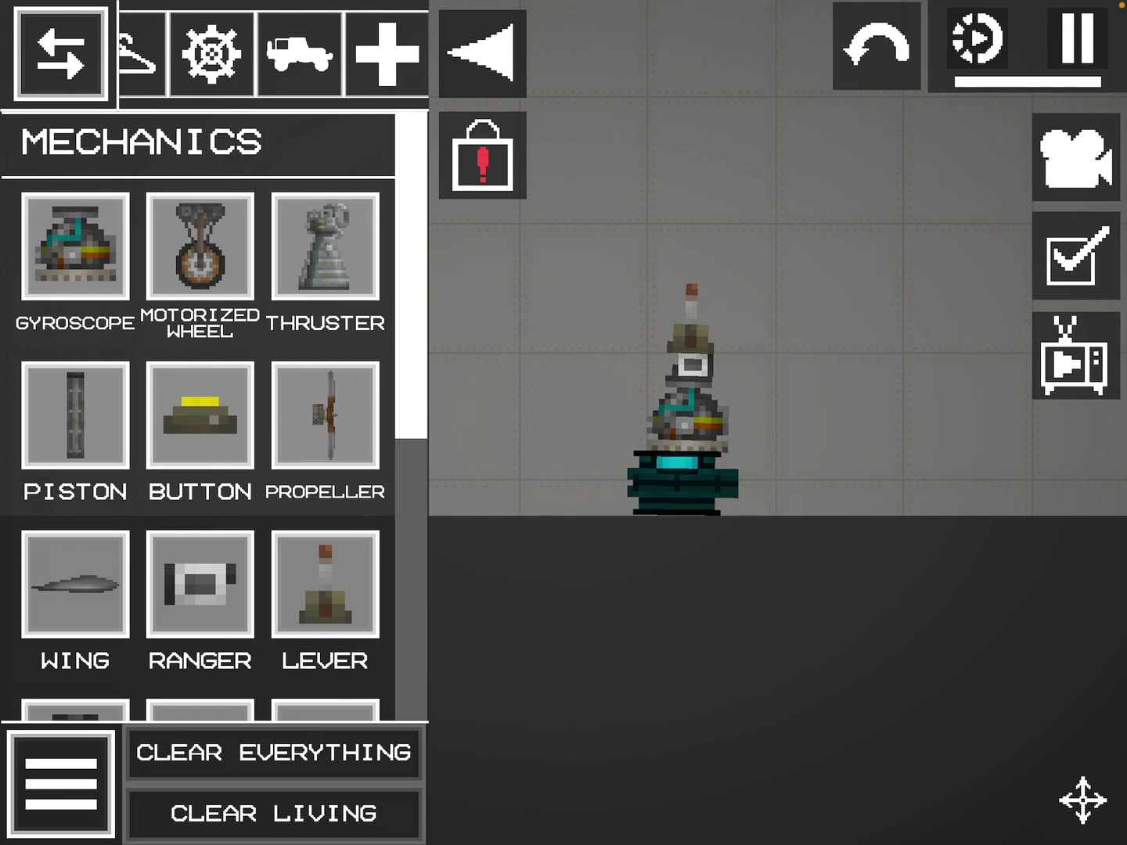
scroll(687, 440, "up", 8)
right_click(739, 494)
left_click(740, 561)
scroll(564, 406, "down", 2)
scroll(564, 404, "down", 1)
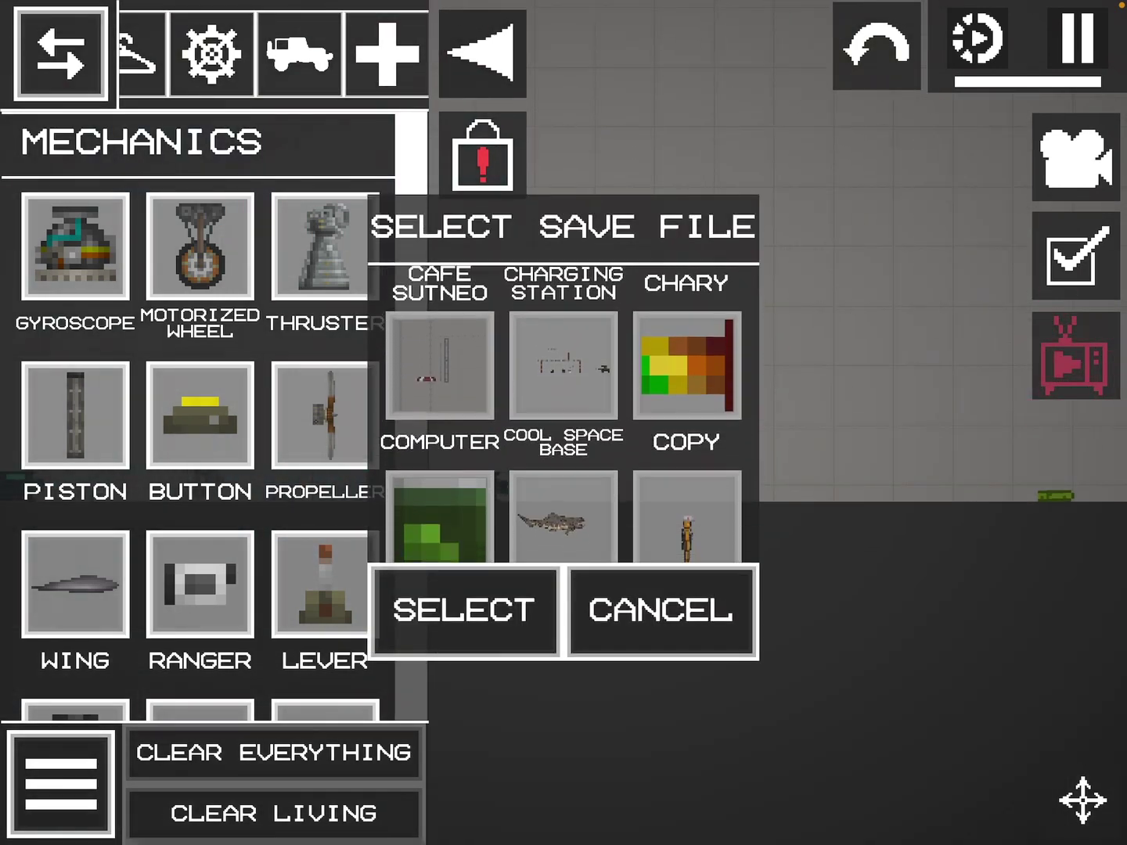
left_click(440, 392)
left_click(465, 609)
left_click(62, 52)
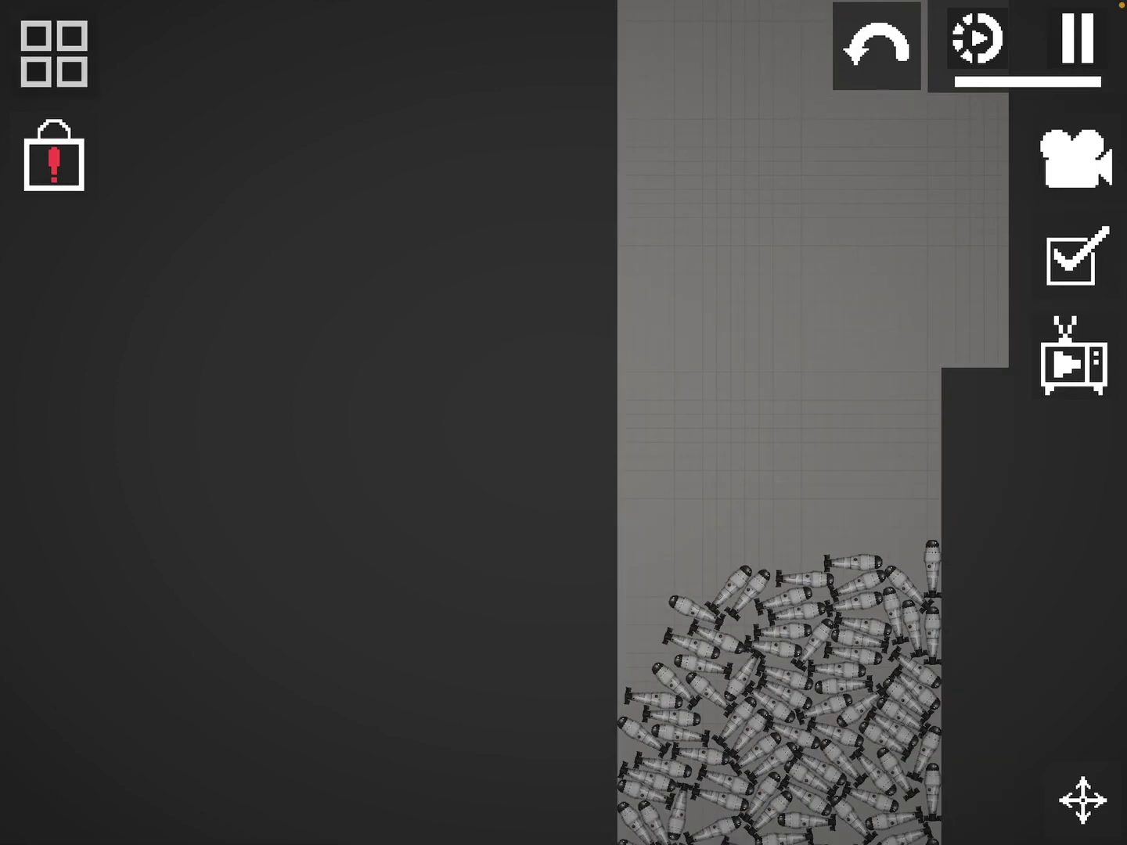
Close and reopen the side panel to show its COPY and SAVES sections
left_click(51, 52)
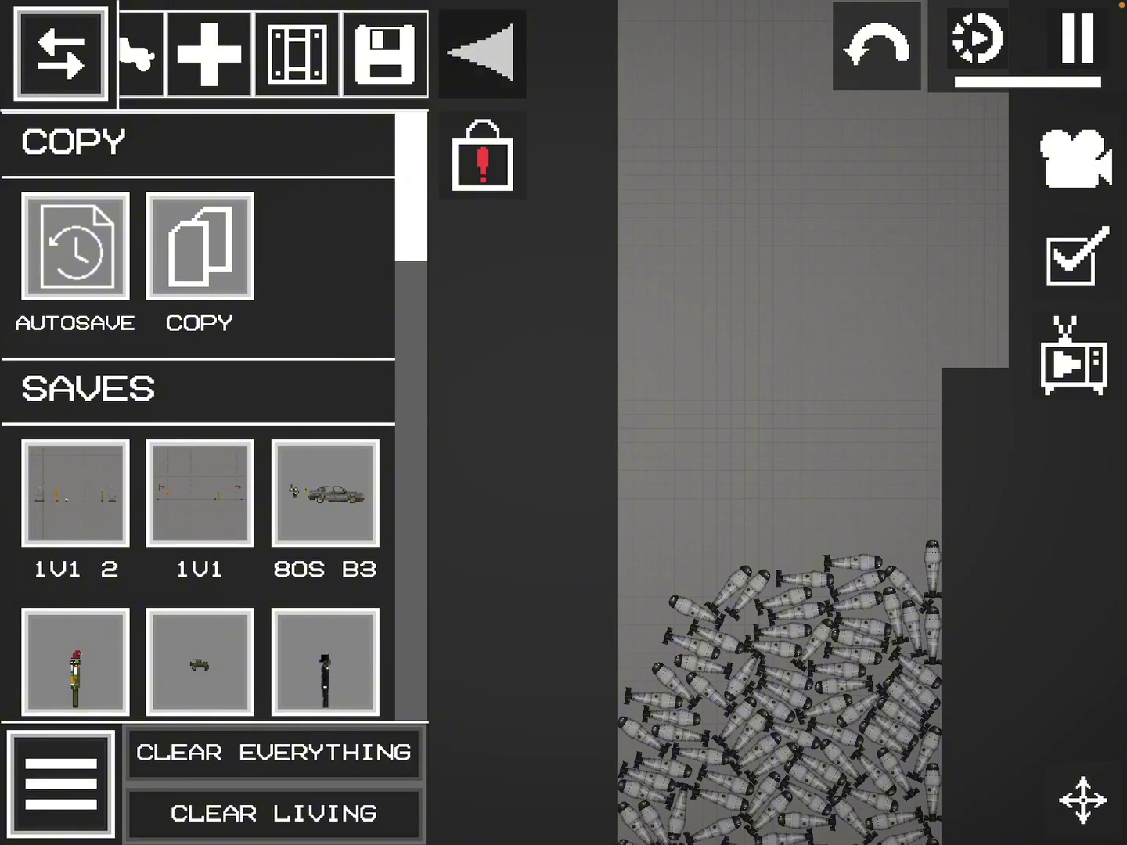
left_click(483, 52)
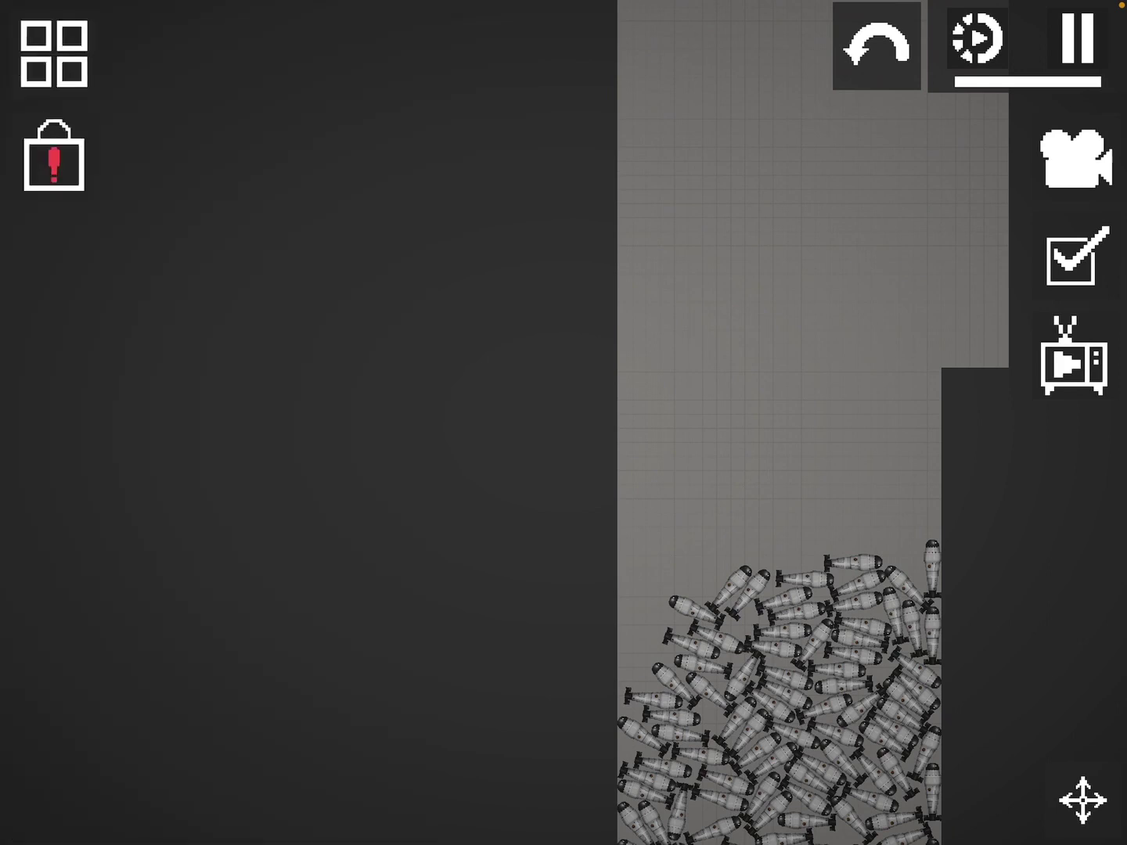
scroll(774, 528, "down", 2)
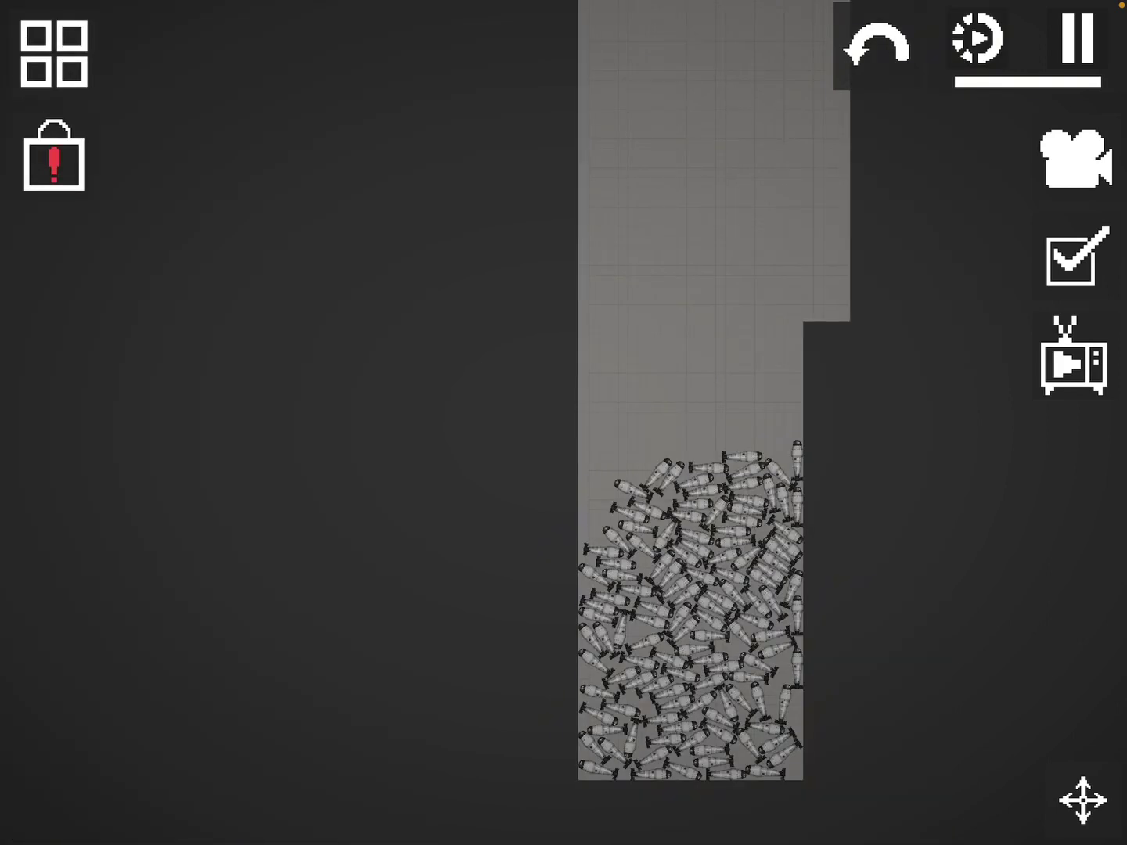
left_click(53, 53)
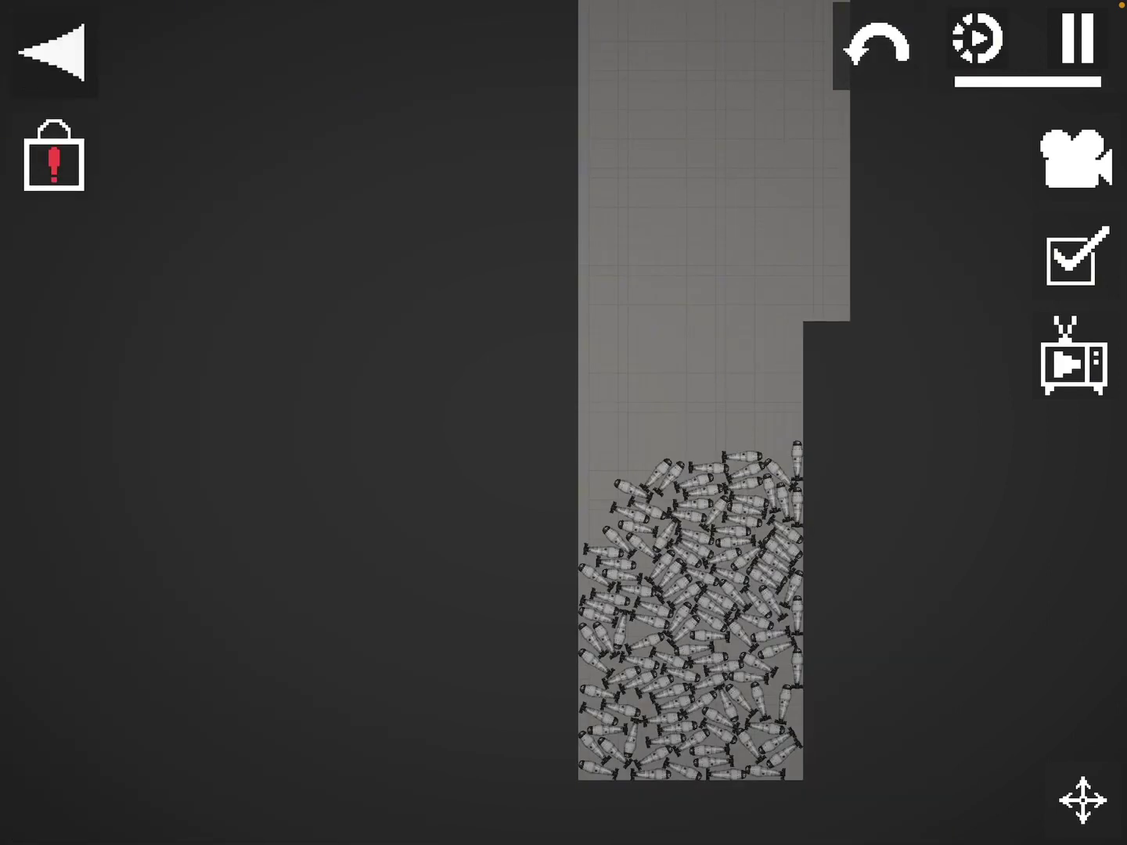
left_click(54, 53)
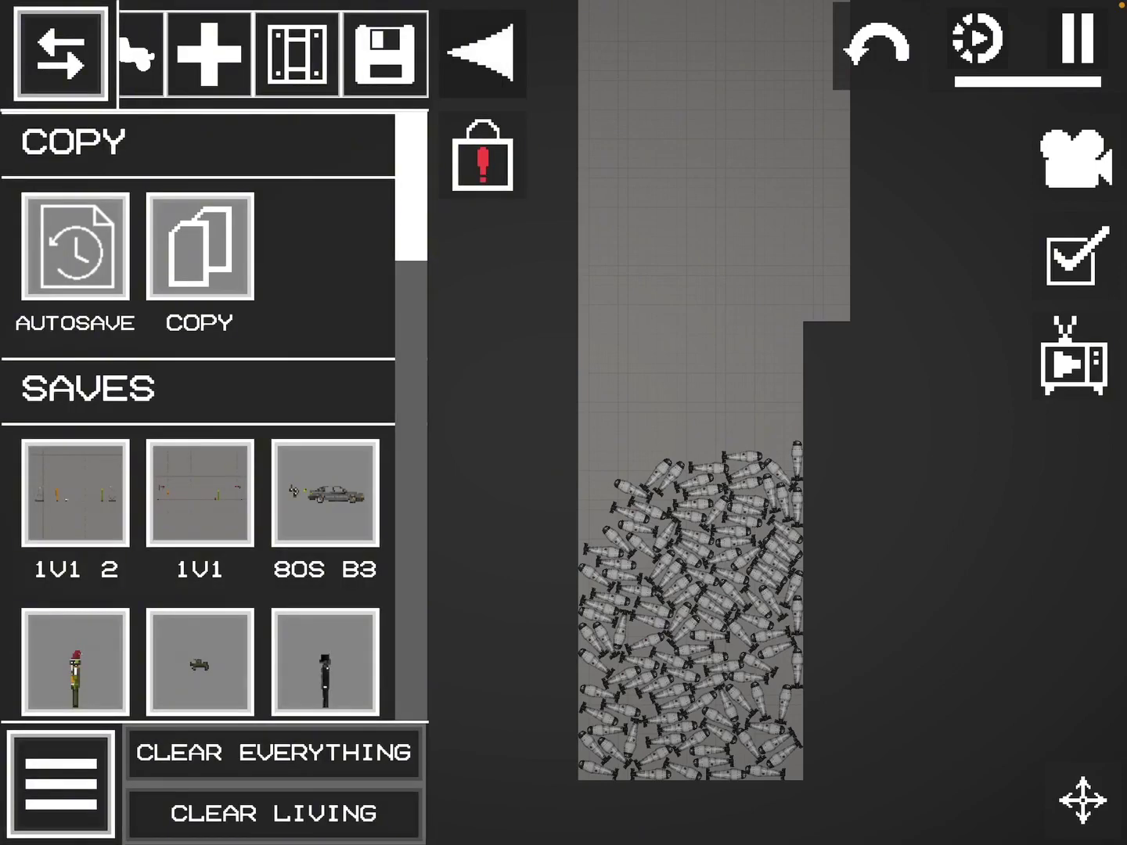
scroll(792, 440, "up", 5)
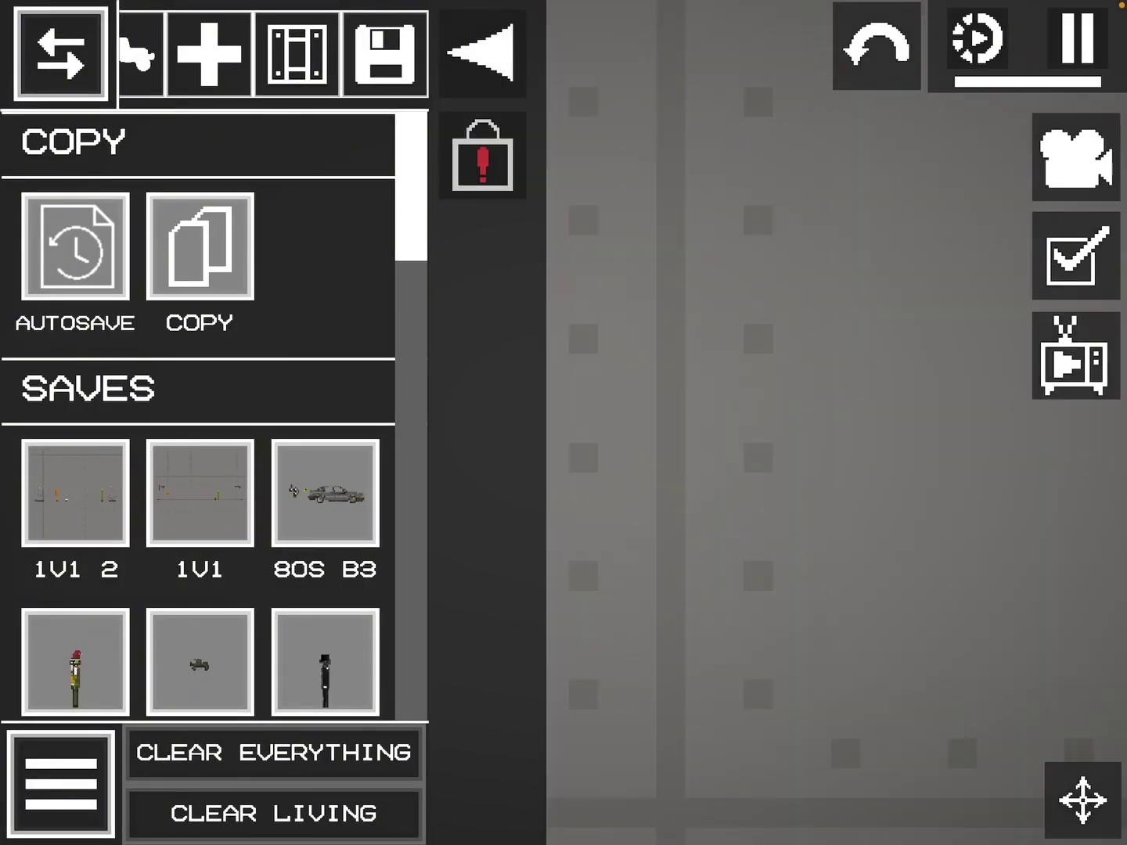
Open the Mods/Saves browser, then close it
left_click(482, 55)
left_click(60, 53)
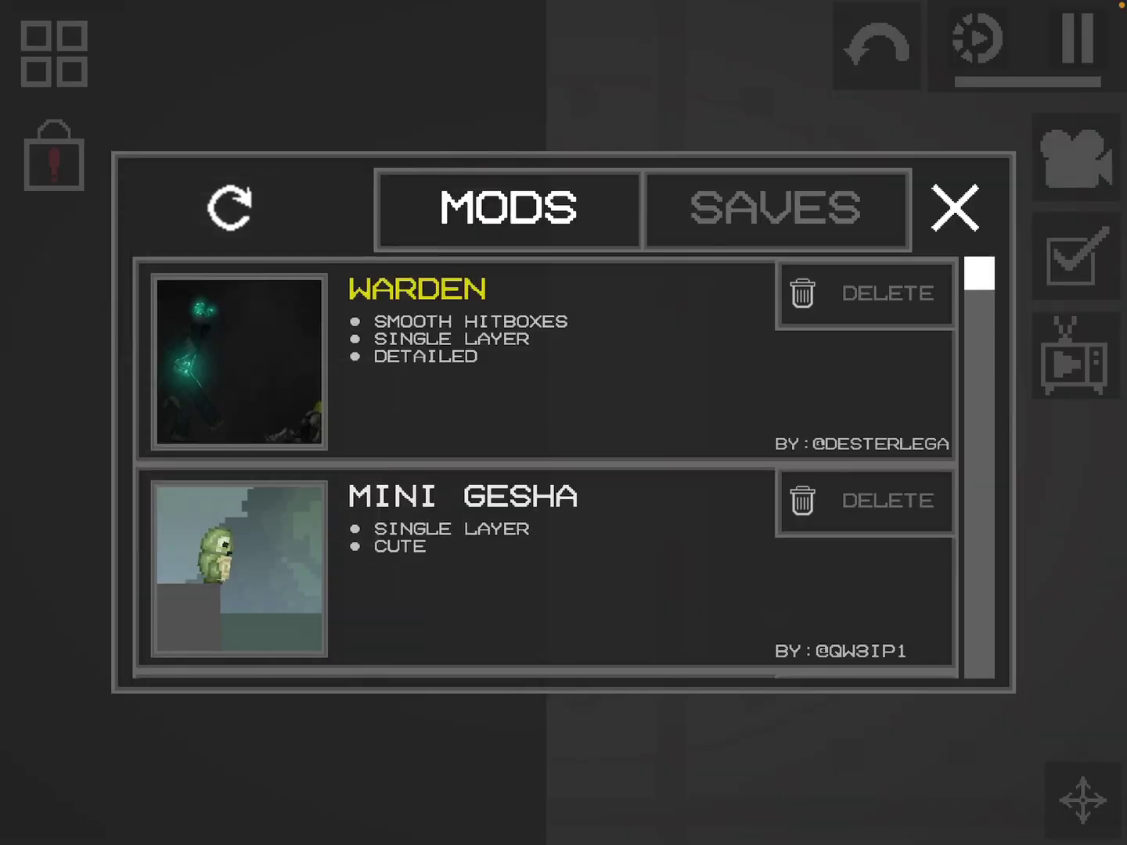
left_click(954, 207)
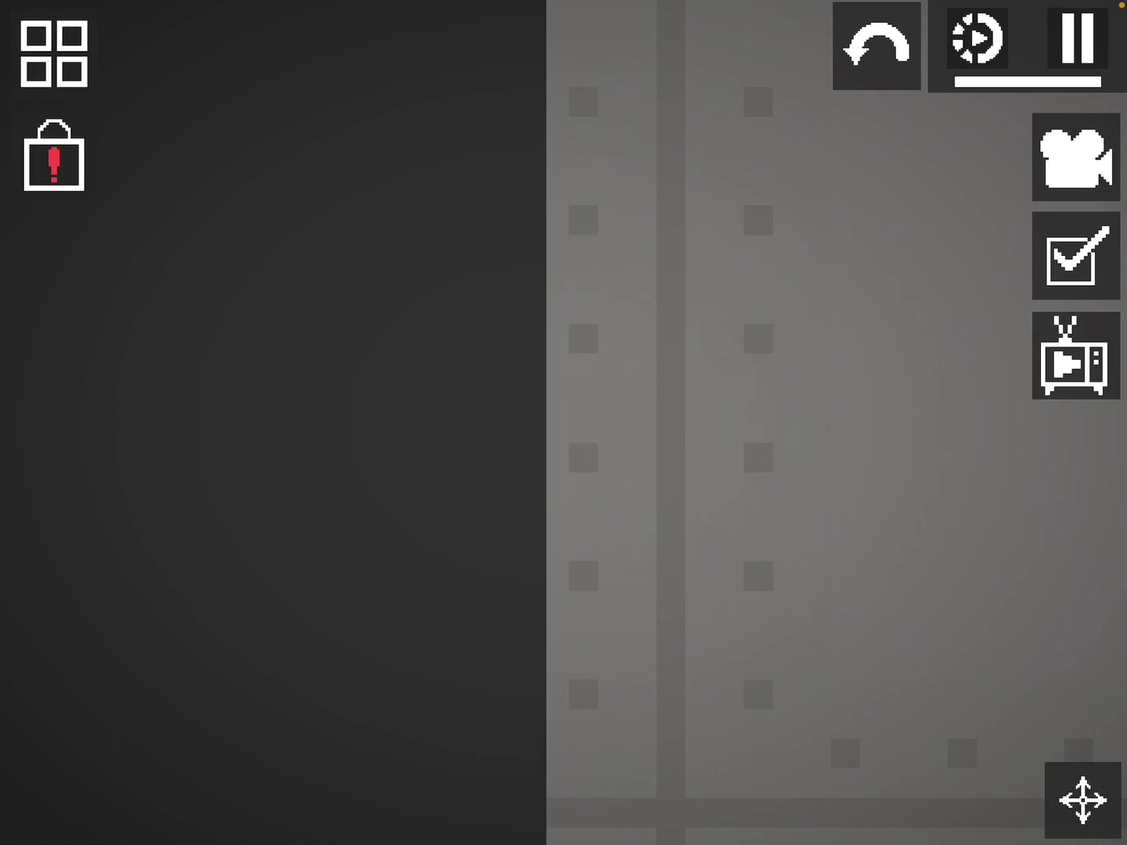
Toggle the side panel repeatedly until only the empty grey grid remains
left_click(54, 52)
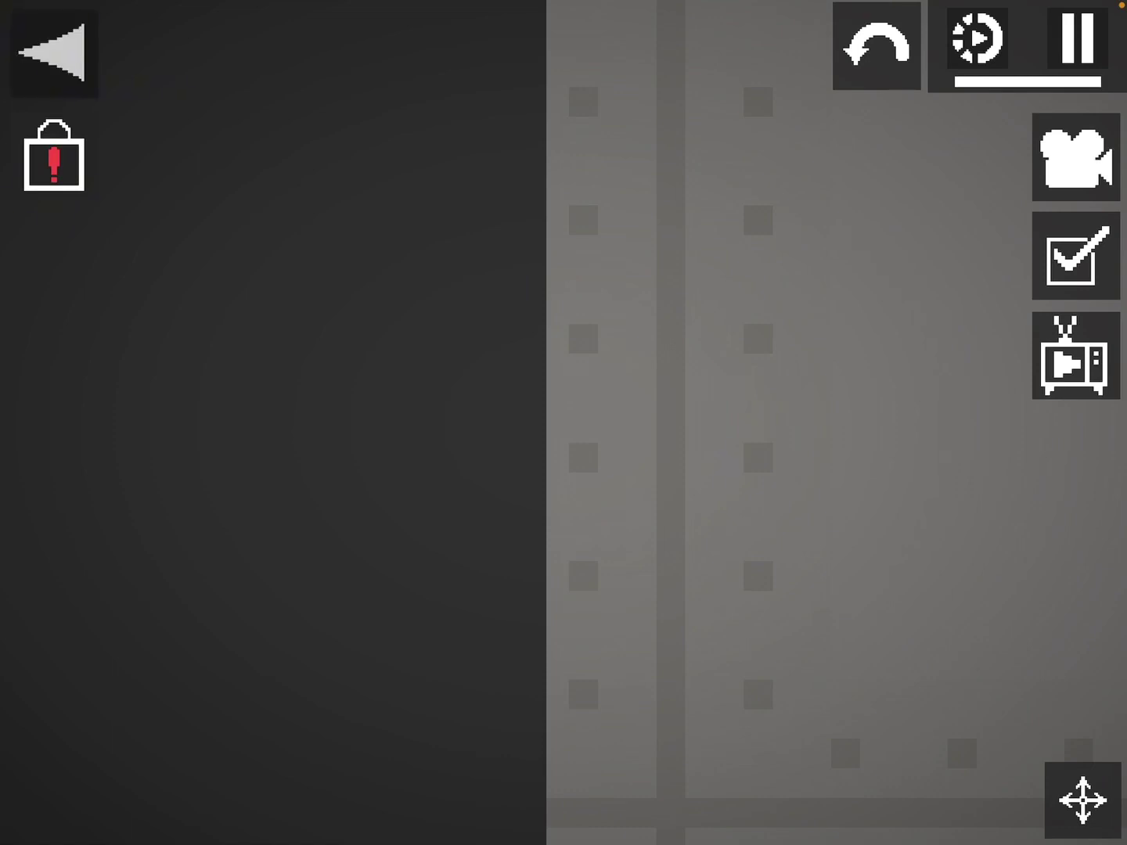
left_click(53, 53)
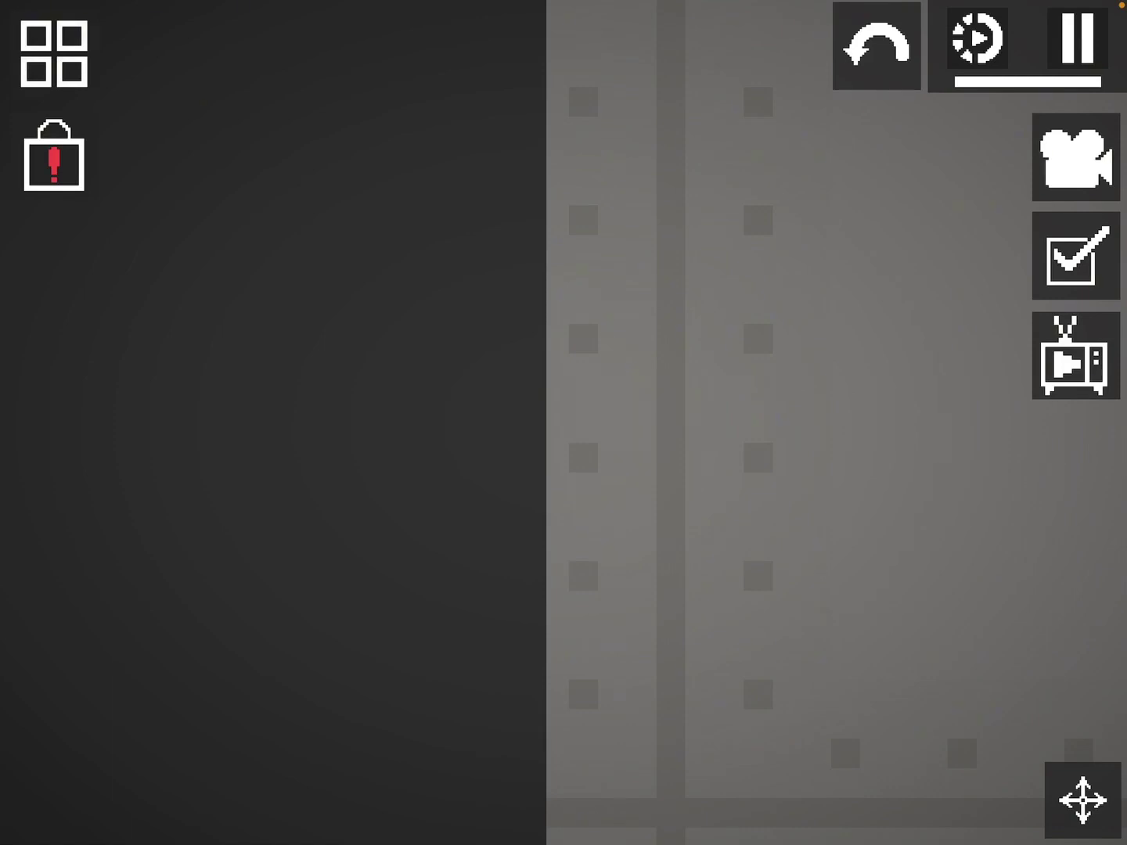
left_click(54, 53)
left_click(54, 52)
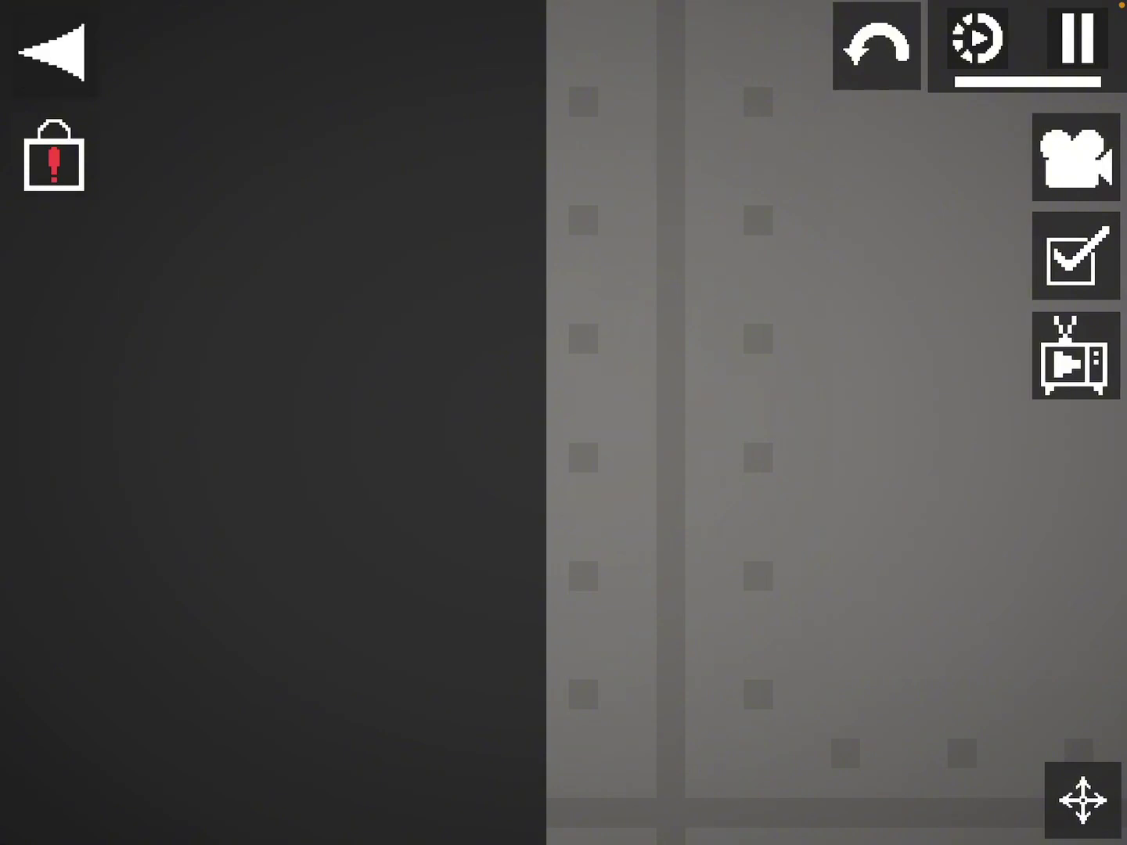
left_click(52, 50)
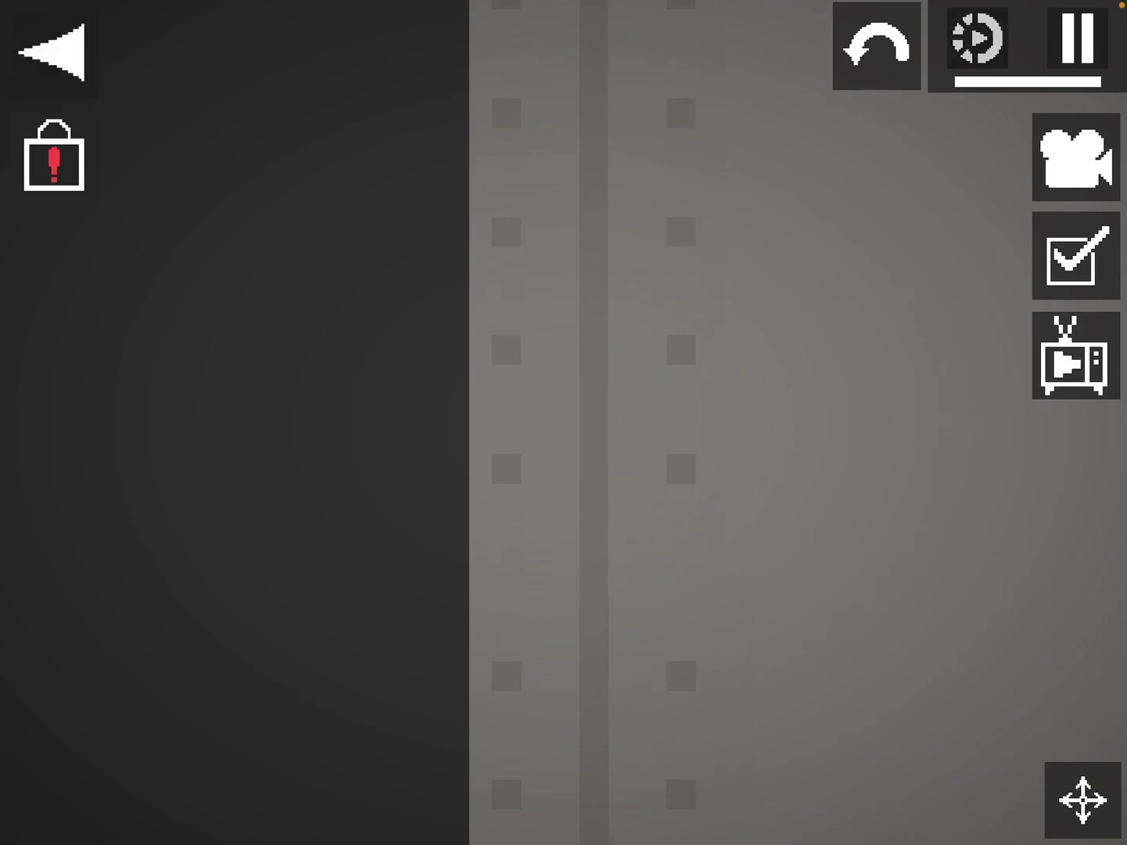
Drag one bomb up out of the pile to set off the whole heap
left_click(50, 53)
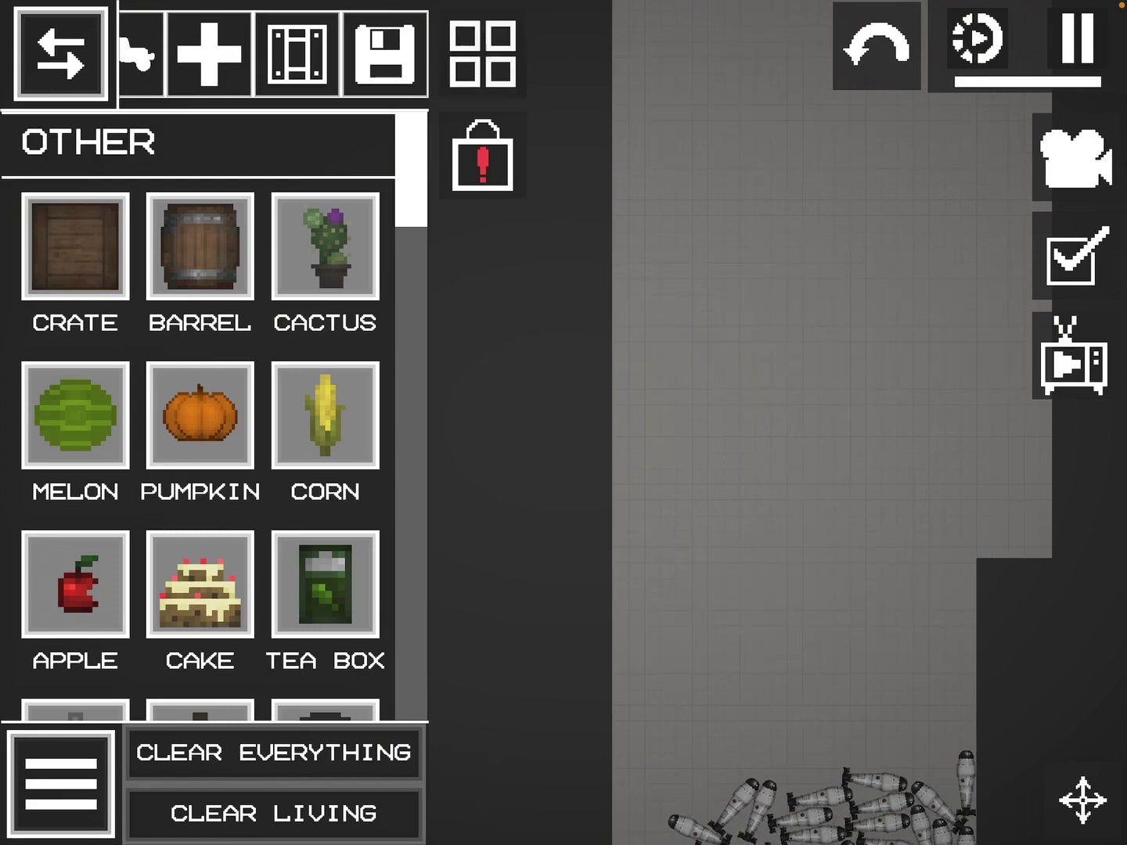
key("Tab")
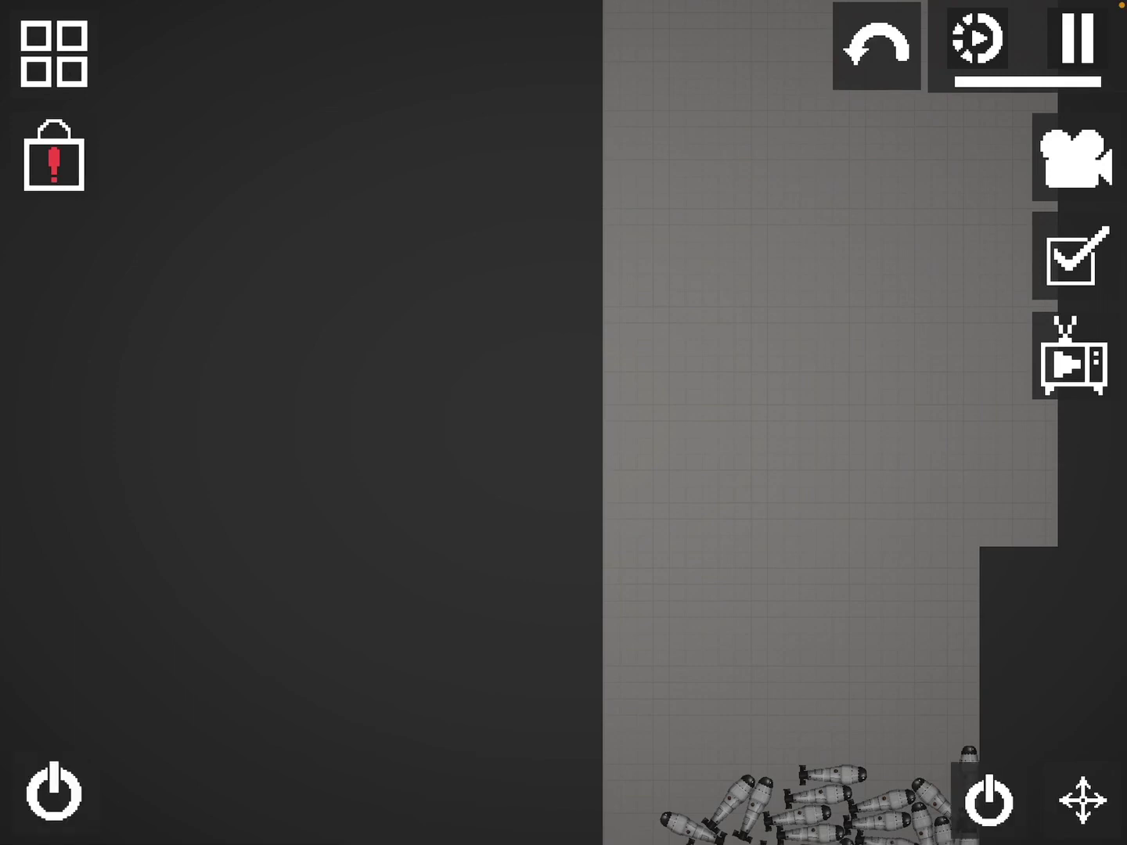
left_click_drag(833, 776, 833, 696)
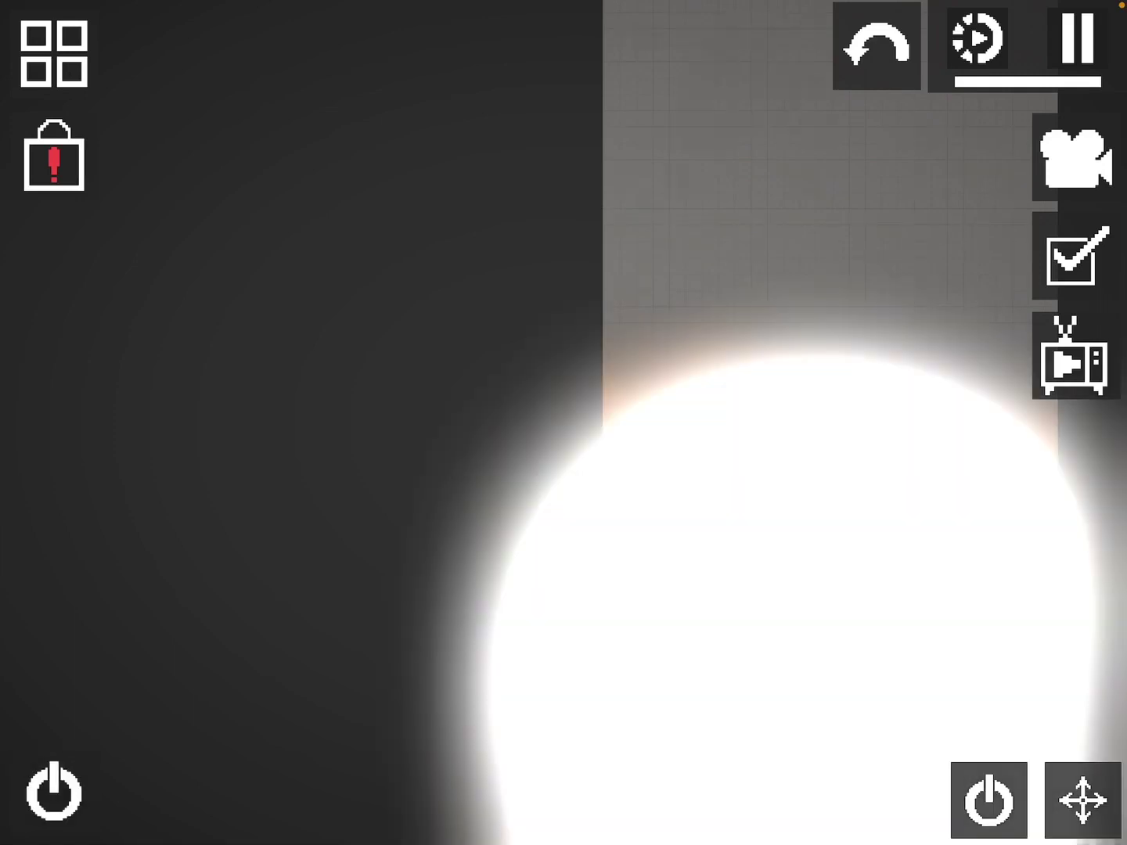